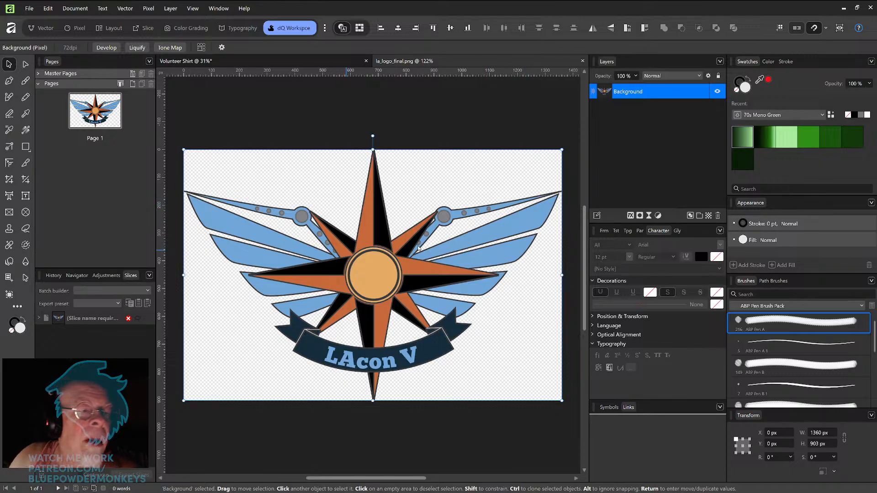
{"action": "left_click", "coordinate": [25, 96]}
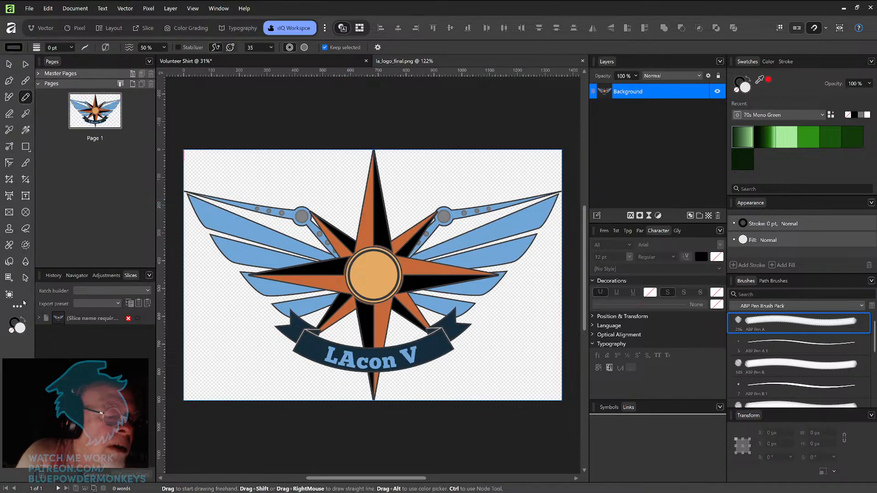
{"action": "left_click", "coordinate": [24, 328]}
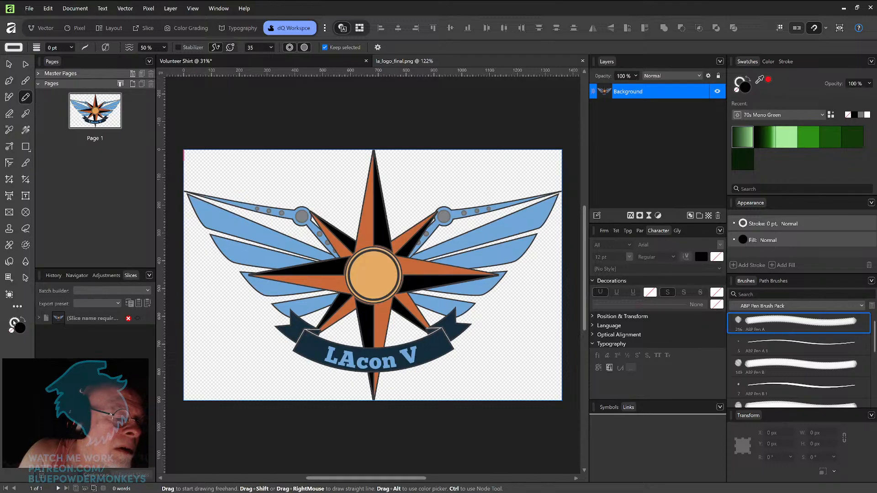
{"action": "mouse_move", "coordinate": [293, 267]}
{"action": "left_mouse_down"}
{"action": "mouse_move", "coordinate": [331, 205]}
{"action": "mouse_move", "coordinate": [376, 257]}
{"action": "mouse_move", "coordinate": [386, 289]}
{"action": "left_mouse_up"}
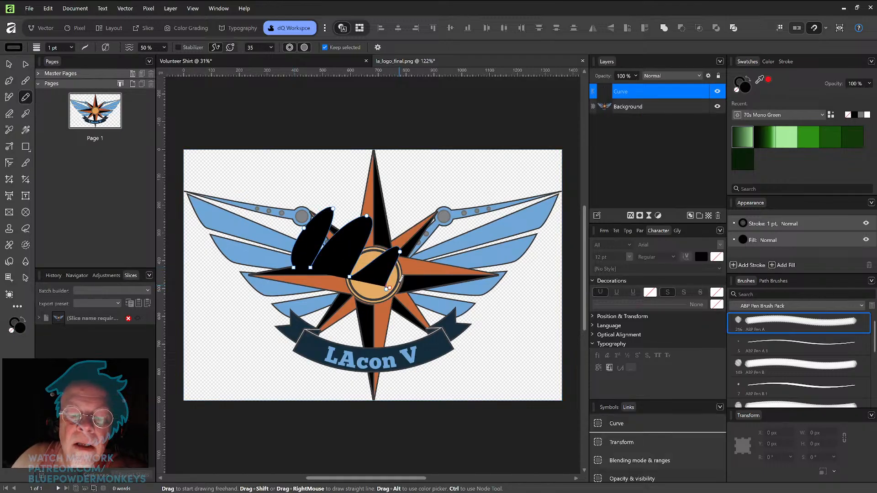
{"action": "key", "text": "ctrl+z"}
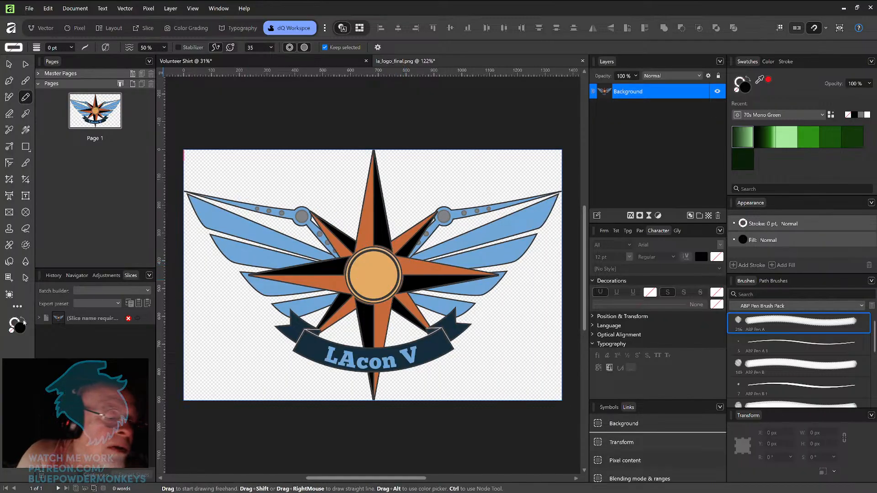
Step: Switch to the Paint Brush tool and try test strokes over the logo, undoing each one
{"action": "left_click", "coordinate": [26, 85]}
{"action": "mouse_move", "coordinate": [318, 277]}
{"action": "left_mouse_down"}
{"action": "mouse_move", "coordinate": [381, 206]}
{"action": "mouse_move", "coordinate": [383, 240]}
{"action": "mouse_move", "coordinate": [414, 228]}
{"action": "mouse_move", "coordinate": [395, 272]}
{"action": "left_mouse_up"}
{"action": "key", "text": "ctrl+z"}
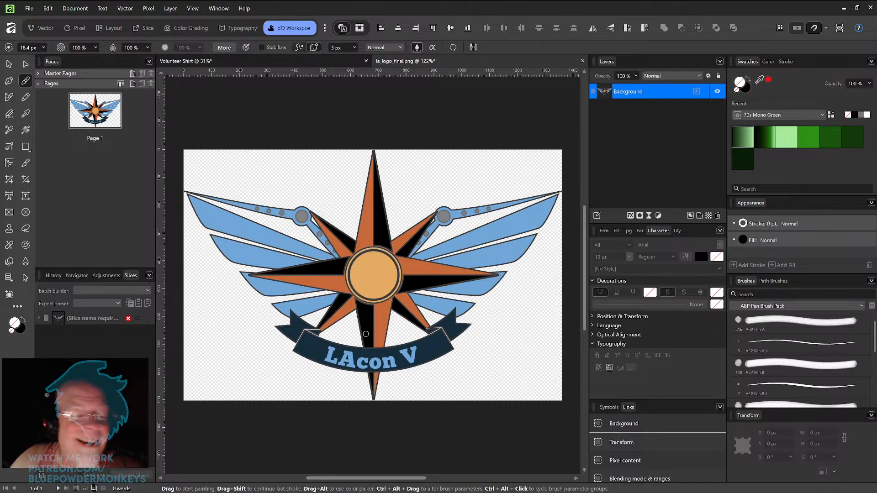
{"action": "left_click", "coordinate": [21, 328]}
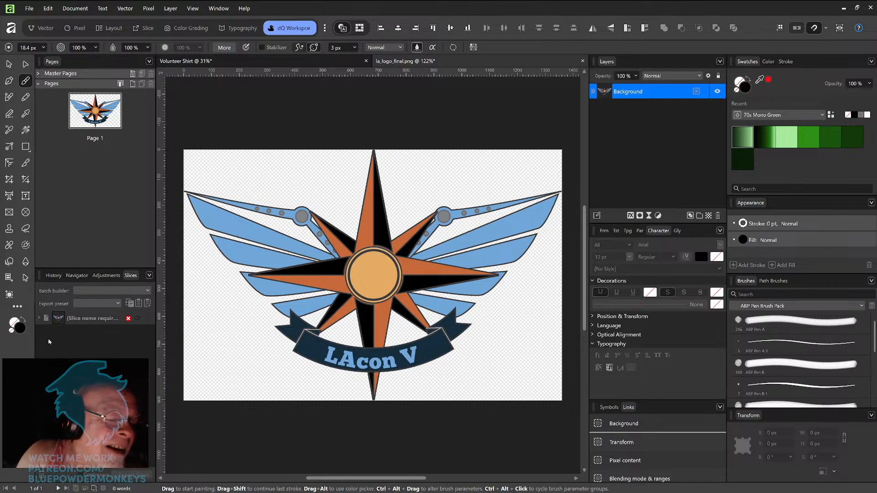
{"action": "left_click_drag", "start_coordinate": [347, 315], "coordinate": [398, 263]}
{"action": "key", "text": "ctrl+z"}
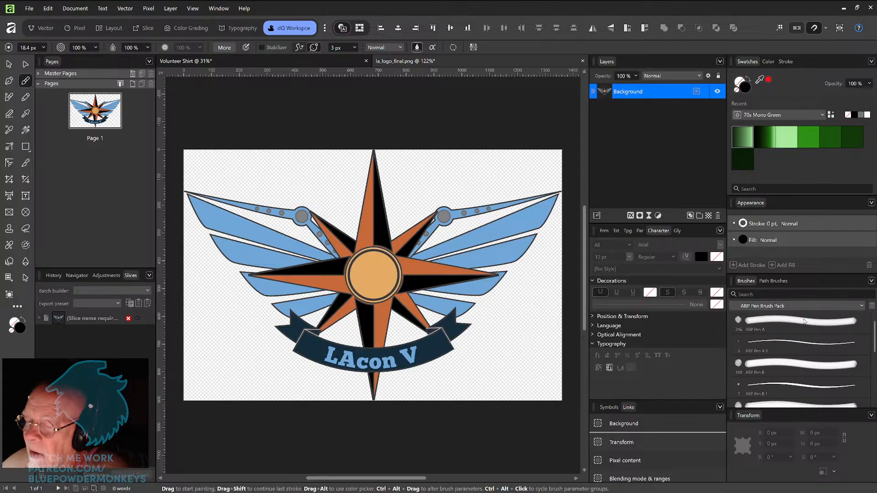
Step: Choose the Comics G Pen brush from the Inks category and try a test stroke, undoing it
{"action": "left_click", "coordinate": [862, 307]}
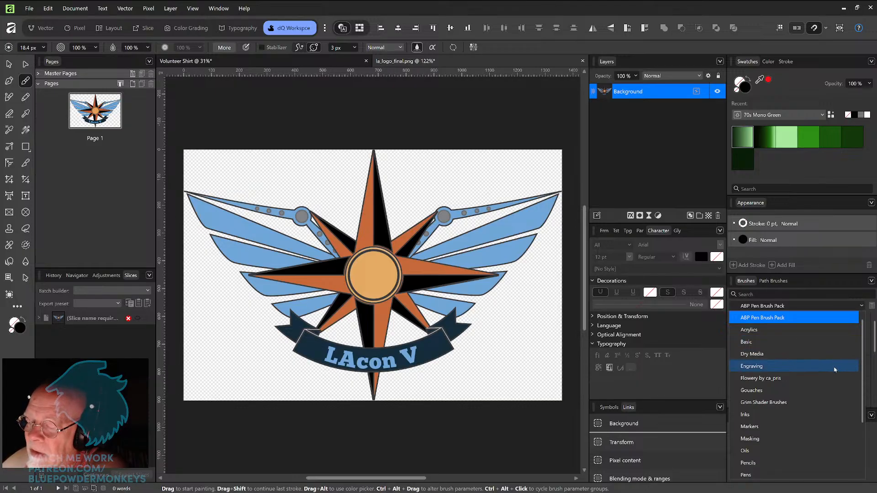
{"action": "left_click", "coordinate": [823, 414]}
{"action": "left_click", "coordinate": [782, 349]}
{"action": "mouse_move", "coordinate": [427, 270]}
{"action": "left_mouse_down"}
{"action": "mouse_move", "coordinate": [441, 315]}
{"action": "mouse_move", "coordinate": [496, 347]}
{"action": "mouse_move", "coordinate": [493, 364]}
{"action": "left_mouse_up"}
{"action": "key", "text": "ctrl+z"}
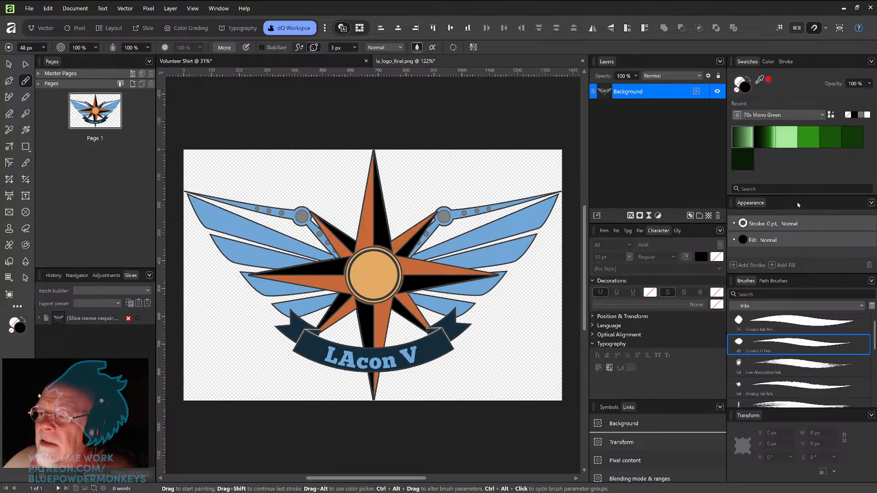
Step: Set the brush colour to magenta F014EA on the colour wheel
{"action": "left_click", "coordinate": [769, 61]}
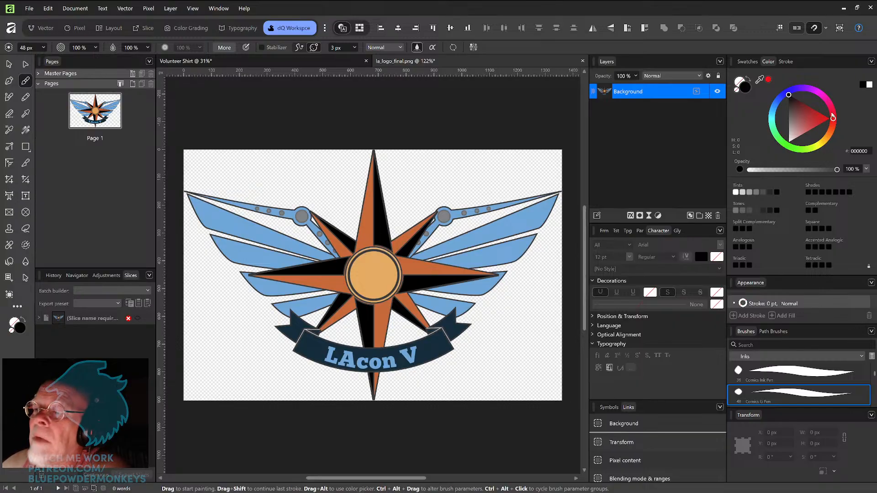
{"action": "left_click", "coordinate": [820, 95]}
{"action": "left_click_drag", "start_coordinate": [814, 100], "coordinate": [814, 105]}
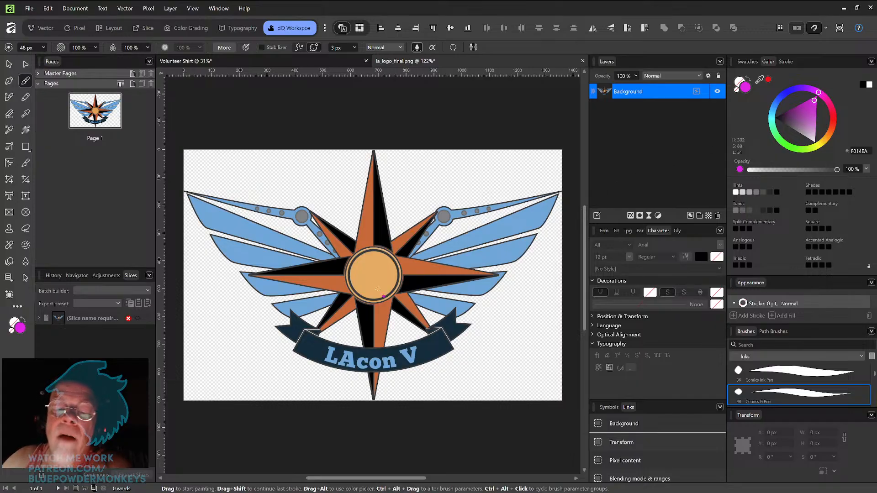
{"action": "mouse_move", "coordinate": [379, 294]}
{"action": "left_mouse_down"}
{"action": "mouse_move", "coordinate": [418, 263]}
{"action": "mouse_move", "coordinate": [459, 292]}
{"action": "mouse_move", "coordinate": [472, 354]}
{"action": "left_mouse_up"}
{"action": "mouse_move", "coordinate": [496, 318]}
{"action": "left_mouse_down"}
{"action": "mouse_move", "coordinate": [515, 359]}
{"action": "mouse_move", "coordinate": [489, 392]}
{"action": "left_mouse_up"}
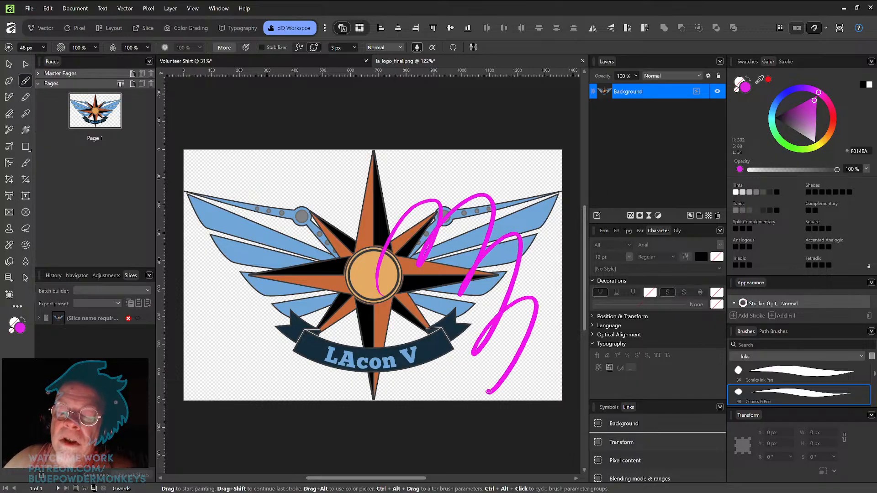
{"action": "key", "text": "ctrl+z"}
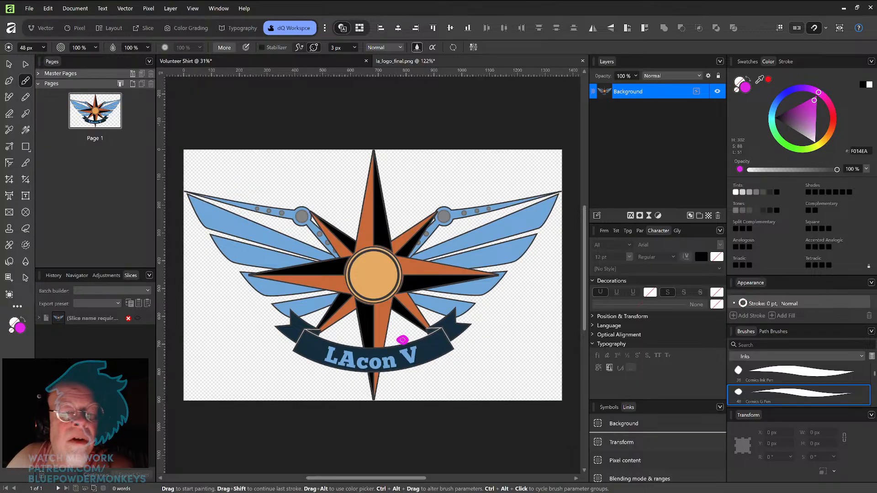
{"action": "mouse_move", "coordinate": [377, 252]}
{"action": "left_mouse_down"}
{"action": "mouse_move", "coordinate": [416, 186]}
{"action": "mouse_move", "coordinate": [441, 169]}
{"action": "mouse_move", "coordinate": [481, 163]}
{"action": "mouse_move", "coordinate": [533, 187]}
{"action": "left_mouse_up"}
{"action": "key", "text": "ctrl+z"}
{"action": "mouse_move", "coordinate": [386, 252]}
{"action": "left_mouse_down"}
{"action": "mouse_move", "coordinate": [421, 211]}
{"action": "mouse_move", "coordinate": [405, 164]}
{"action": "mouse_move", "coordinate": [439, 164]}
{"action": "mouse_move", "coordinate": [502, 189]}
{"action": "mouse_move", "coordinate": [535, 253]}
{"action": "mouse_move", "coordinate": [534, 338]}
{"action": "mouse_move", "coordinate": [519, 381]}
{"action": "mouse_move", "coordinate": [524, 332]}
{"action": "mouse_move", "coordinate": [500, 272]}
{"action": "mouse_move", "coordinate": [508, 305]}
{"action": "mouse_move", "coordinate": [485, 370]}
{"action": "mouse_move", "coordinate": [484, 306]}
{"action": "mouse_move", "coordinate": [473, 291]}
{"action": "mouse_move", "coordinate": [469, 360]}
{"action": "mouse_move", "coordinate": [441, 291]}
{"action": "mouse_move", "coordinate": [460, 332]}
{"action": "mouse_move", "coordinate": [449, 381]}
{"action": "mouse_move", "coordinate": [416, 284]}
{"action": "mouse_move", "coordinate": [392, 278]}
{"action": "left_mouse_up"}
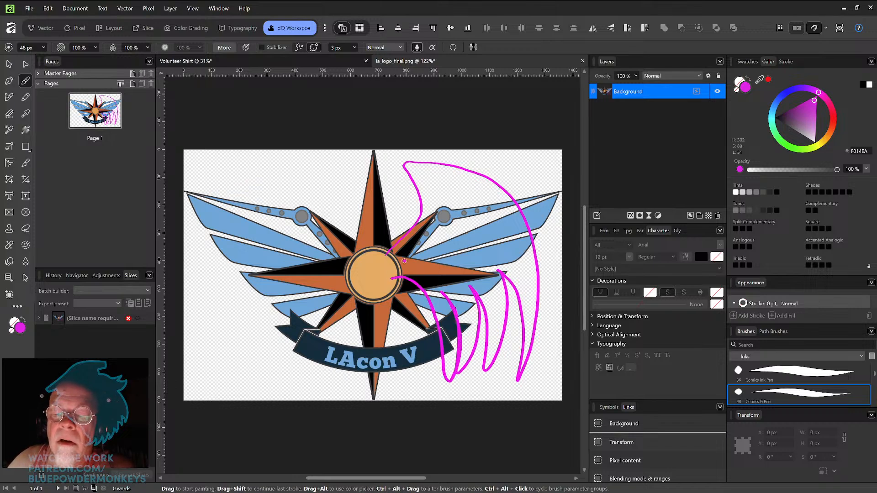
{"action": "key", "text": "ctrl+z"}
{"action": "mouse_move", "coordinate": [386, 252]}
{"action": "left_mouse_down"}
{"action": "mouse_move", "coordinate": [459, 181]}
{"action": "mouse_move", "coordinate": [541, 174]}
{"action": "mouse_move", "coordinate": [475, 199]}
{"action": "mouse_move", "coordinate": [530, 209]}
{"action": "mouse_move", "coordinate": [540, 226]}
{"action": "mouse_move", "coordinate": [486, 229]}
{"action": "mouse_move", "coordinate": [529, 263]}
{"action": "mouse_move", "coordinate": [548, 318]}
{"action": "mouse_move", "coordinate": [490, 284]}
{"action": "mouse_move", "coordinate": [505, 307]}
{"action": "mouse_move", "coordinate": [508, 383]}
{"action": "mouse_move", "coordinate": [469, 332]}
{"action": "mouse_move", "coordinate": [470, 387]}
{"action": "mouse_move", "coordinate": [402, 282]}
{"action": "left_mouse_up"}
{"action": "key", "text": "ctrl+z"}
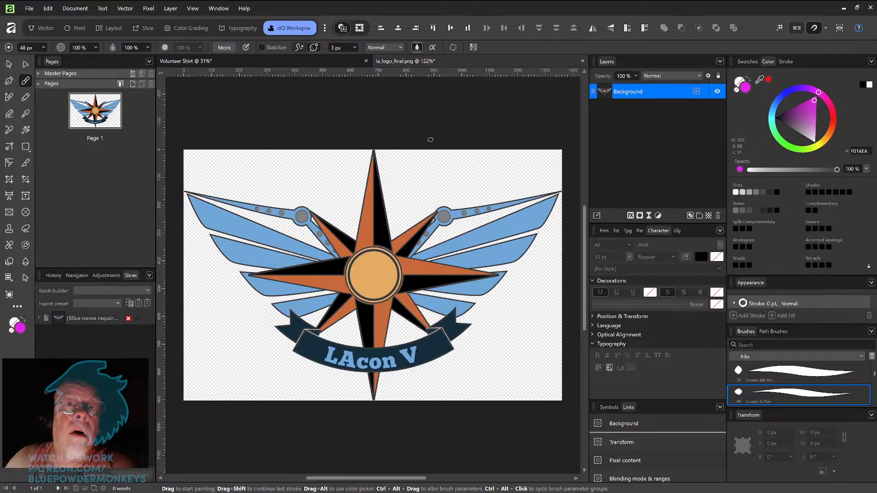
{"action": "mouse_move", "coordinate": [388, 160]}
{"action": "left_mouse_down"}
{"action": "mouse_move", "coordinate": [398, 228]}
{"action": "mouse_move", "coordinate": [462, 180]}
{"action": "mouse_move", "coordinate": [388, 160]}
{"action": "left_mouse_up"}
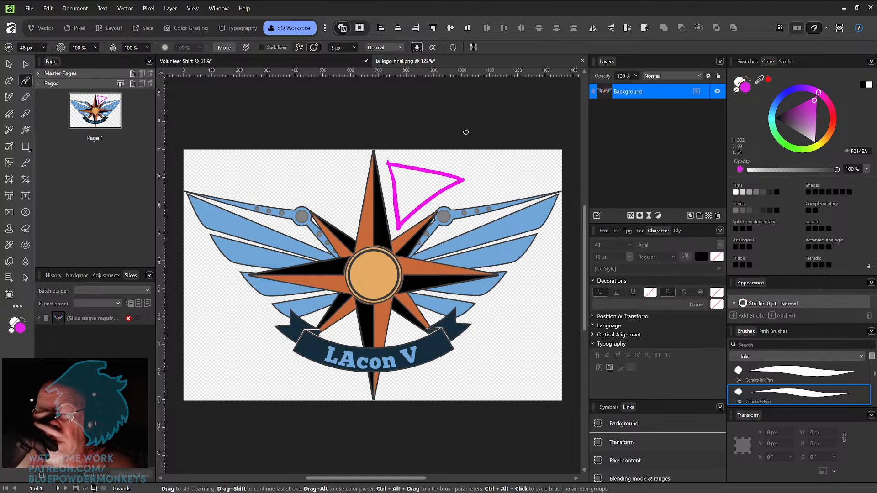
{"action": "key", "text": "ctrl+z"}
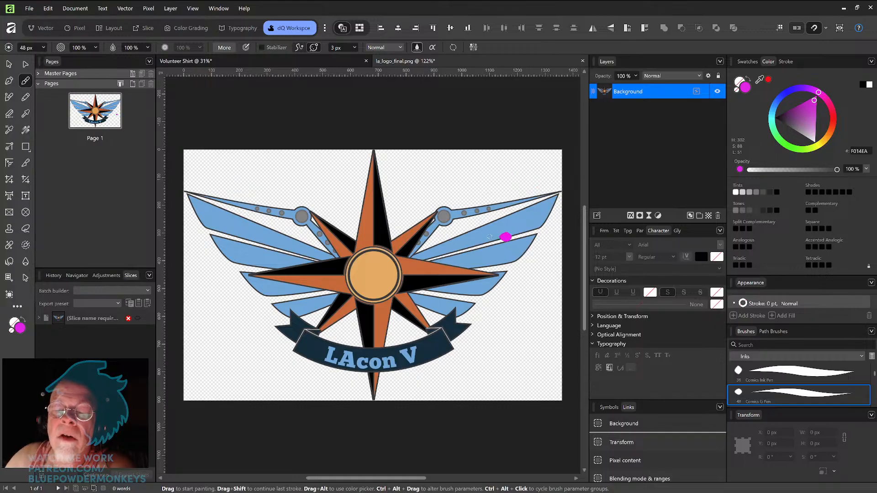
{"action": "mouse_move", "coordinate": [465, 354]}
{"action": "left_mouse_down"}
{"action": "mouse_move", "coordinate": [502, 272]}
{"action": "mouse_move", "coordinate": [521, 329]}
{"action": "left_mouse_up"}
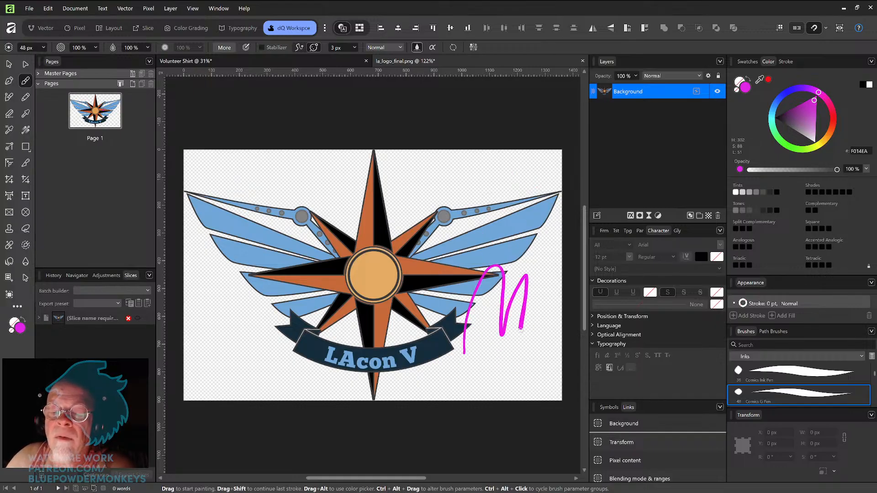
{"action": "key", "text": "ctrl+z"}
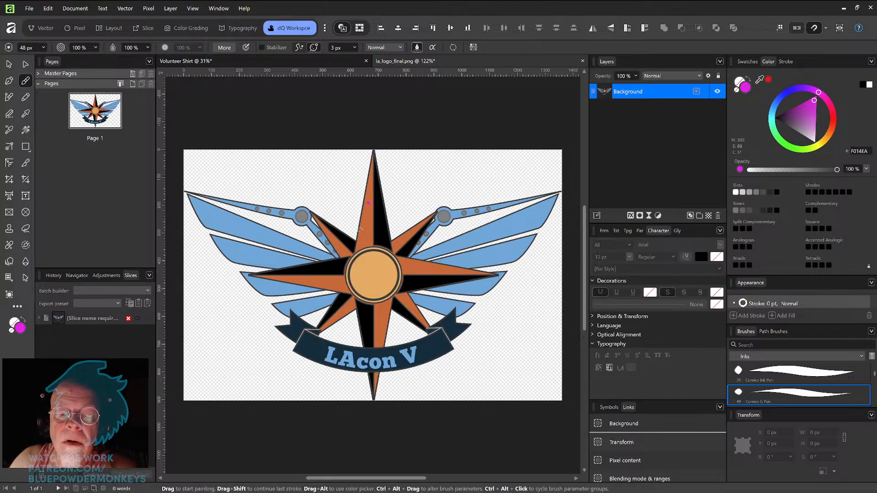
Step: Paint crosshair lines through the star's centre with small tick marks, then undo all of them
{"action": "left_click_drag", "start_coordinate": [239, 276], "coordinate": [502, 276]}
{"action": "left_click_drag", "start_coordinate": [374, 151], "coordinate": [376, 382]}
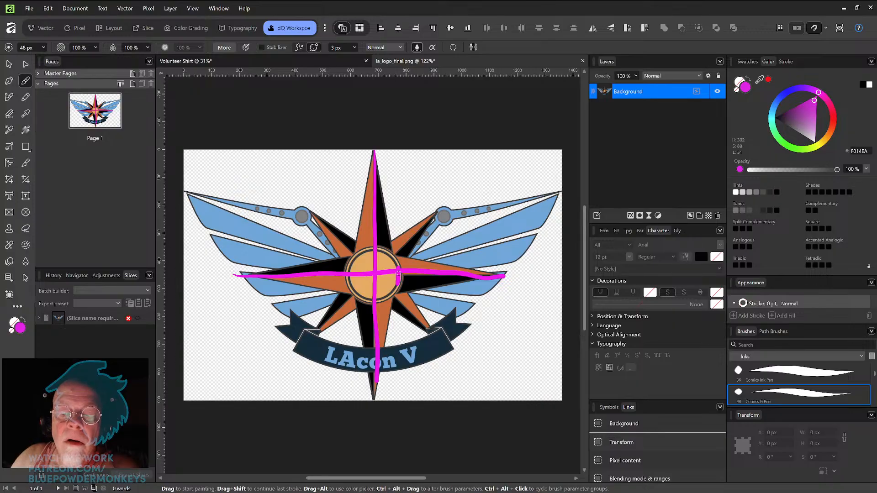
{"action": "left_click_drag", "start_coordinate": [351, 265], "coordinate": [352, 288]}
{"action": "left_click_drag", "start_coordinate": [369, 250], "coordinate": [381, 251]}
{"action": "left_click_drag", "start_coordinate": [369, 305], "coordinate": [385, 305]}
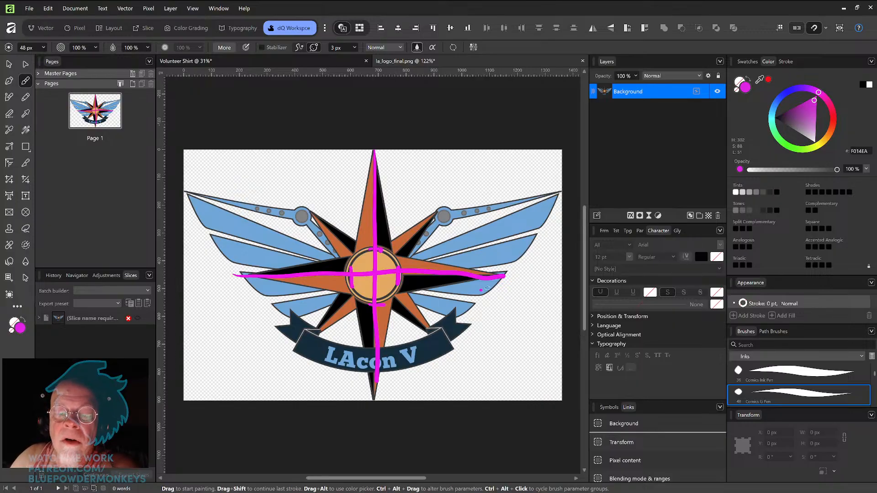
{"action": "left_click_drag", "start_coordinate": [499, 273], "coordinate": [499, 284]}
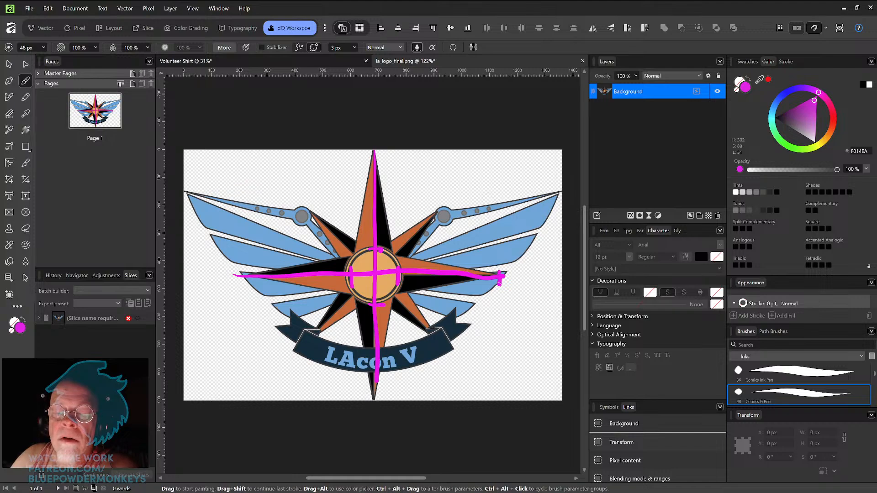
{"action": "left_click_drag", "start_coordinate": [375, 385], "coordinate": [383, 388]}
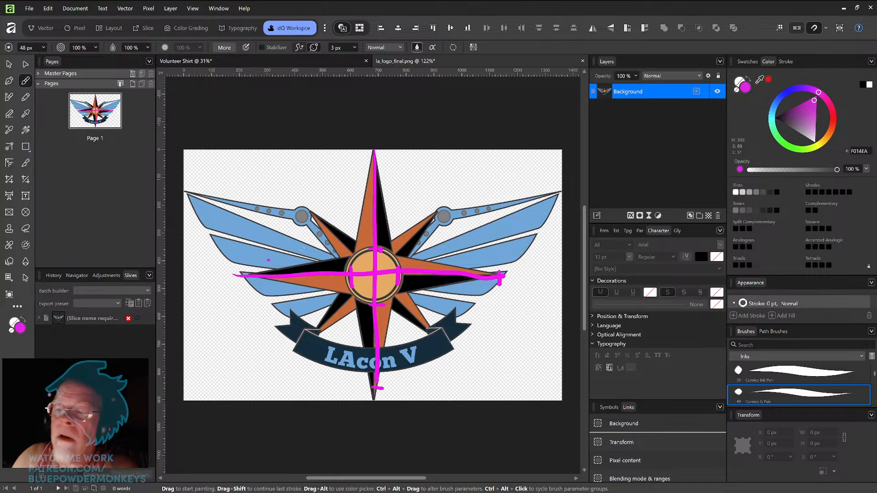
{"action": "key", "text": "ctrl+z"}
{"action": "key", "text": "ctrl+z"}
{"action": "key", "text": "ctrl+z"}
{"action": "key", "text": "ctrl+z"}
{"action": "key", "text": "ctrl+z"}
{"action": "key", "text": "ctrl+z"}
{"action": "key", "text": "ctrl+z"}
{"action": "key", "text": "ctrl+z"}
{"action": "key", "text": "ctrl+z"}
{"action": "key", "text": "ctrl+z"}
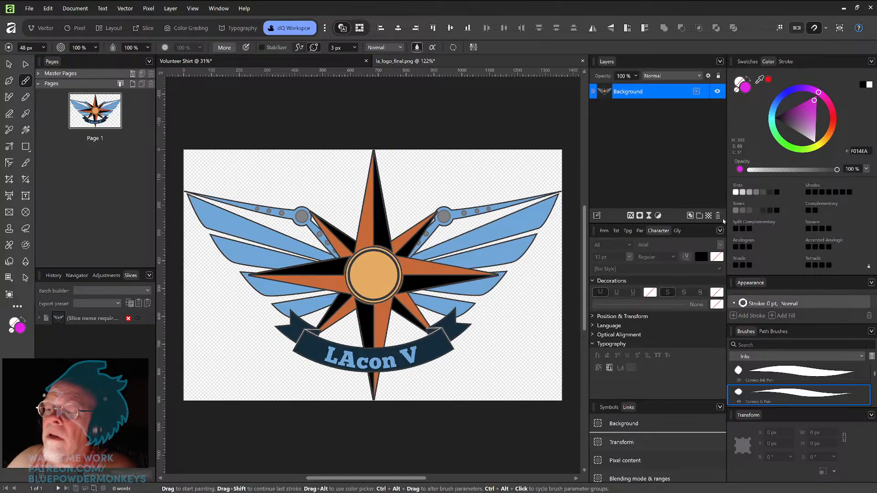
Step: Add a new pixel layer and paint a vertical magenta line down the star's centre
{"action": "left_click", "coordinate": [711, 217]}
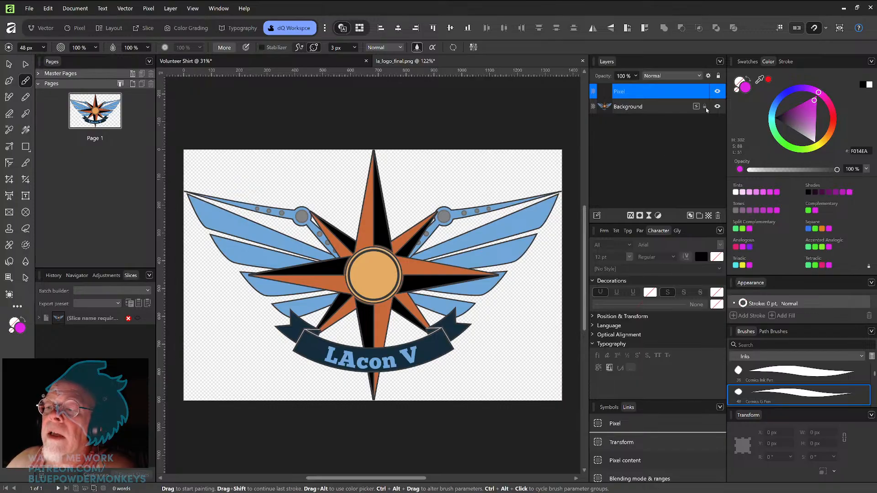
{"action": "left_click_drag", "start_coordinate": [374, 150], "coordinate": [372, 406]}
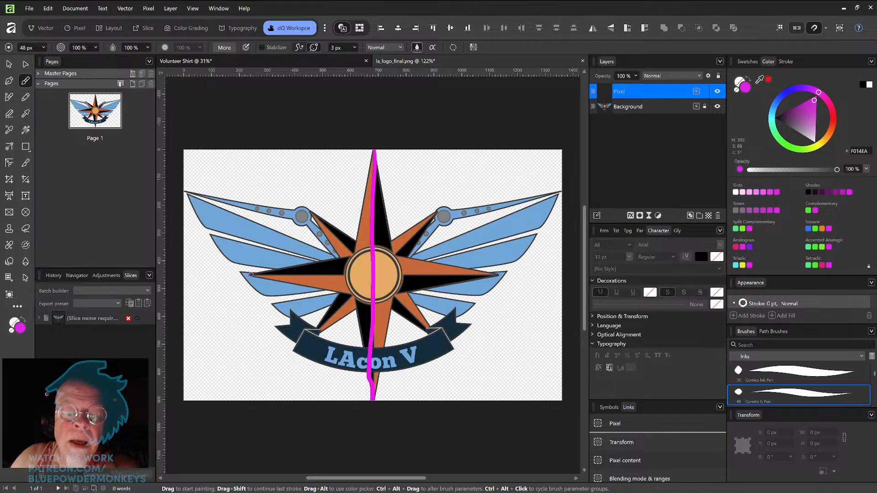
{"action": "key", "text": "ctrl+z"}
{"action": "left_click_drag", "start_coordinate": [375, 150], "coordinate": [373, 396]}
{"action": "key", "text": "ctrl+z"}
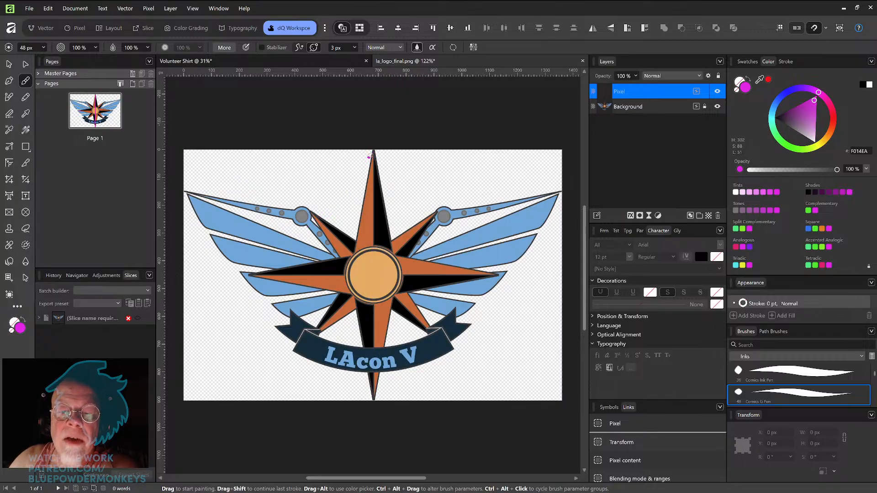
{"action": "left_click_drag", "start_coordinate": [374, 153], "coordinate": [374, 398]}
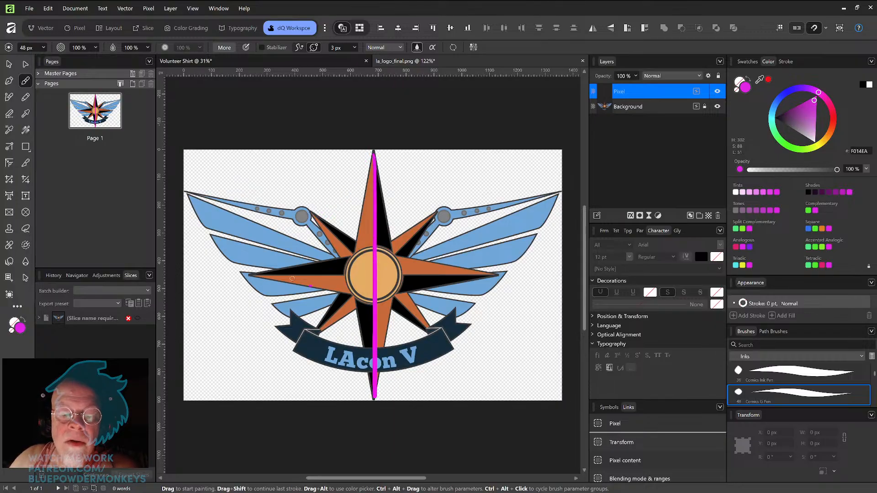
Step: Paint a horizontal line through the star's centre and add short tick marks on the circle and point tips
{"action": "left_click_drag", "start_coordinate": [252, 276], "coordinate": [494, 276]}
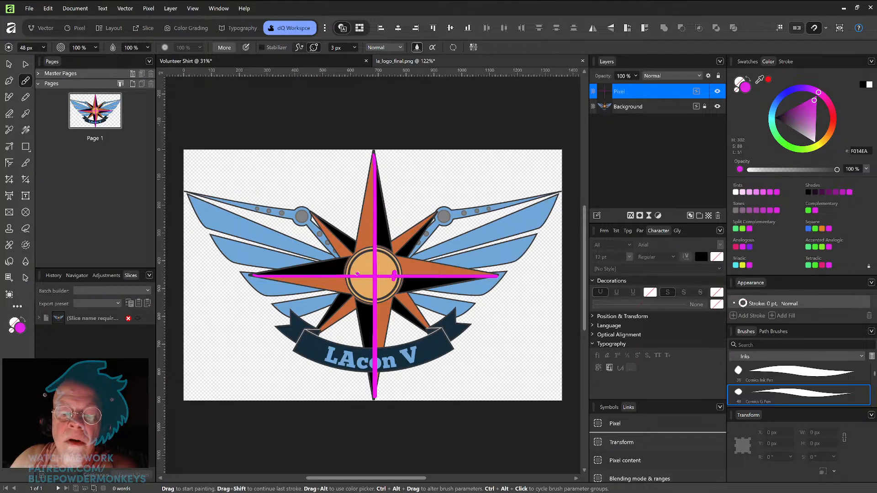
{"action": "left_click_drag", "start_coordinate": [357, 272], "coordinate": [379, 300]}
{"action": "left_click_drag", "start_coordinate": [371, 259], "coordinate": [382, 259]}
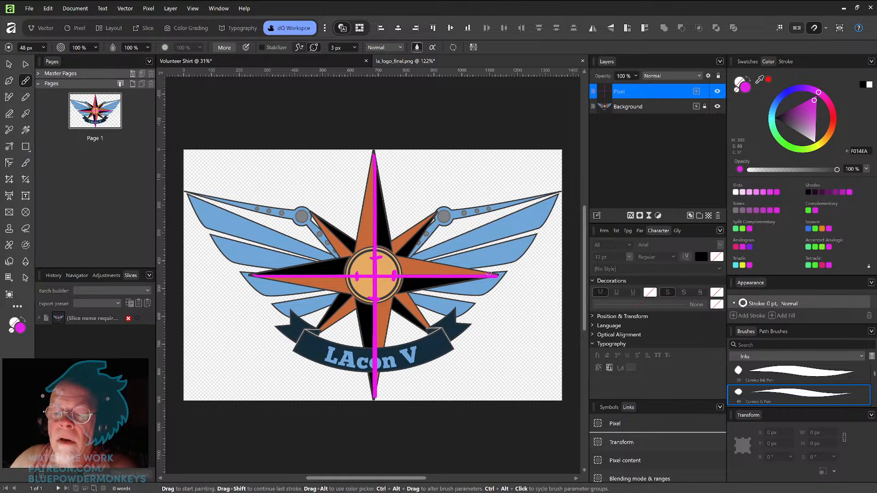
{"action": "left_click_drag", "start_coordinate": [370, 159], "coordinate": [379, 160]}
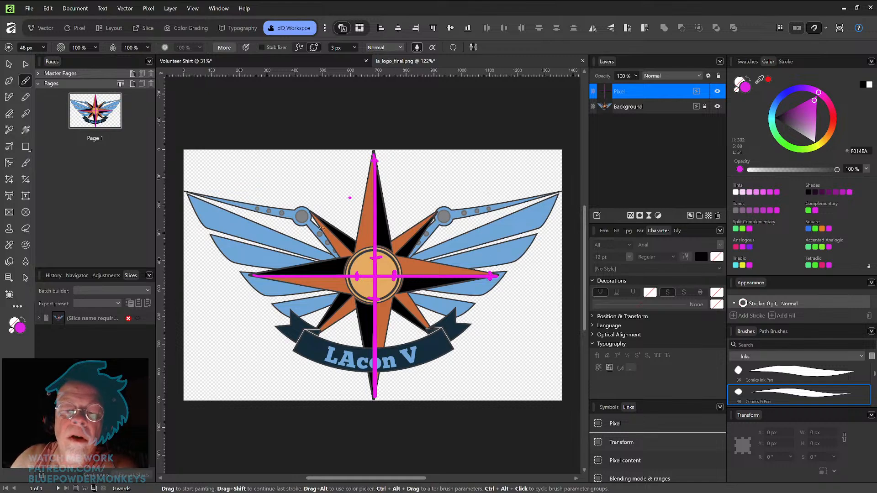
{"action": "left_click_drag", "start_coordinate": [262, 273], "coordinate": [261, 283]}
Step: Trace the edges of the star's vertical and horizontal points with magenta strokes
{"action": "mouse_move", "coordinate": [368, 383]}
{"action": "left_mouse_down"}
{"action": "mouse_move", "coordinate": [380, 384]}
{"action": "mouse_move", "coordinate": [395, 276]}
{"action": "mouse_move", "coordinate": [375, 157]}
{"action": "left_mouse_up"}
{"action": "left_click_drag", "start_coordinate": [379, 259], "coordinate": [502, 274]}
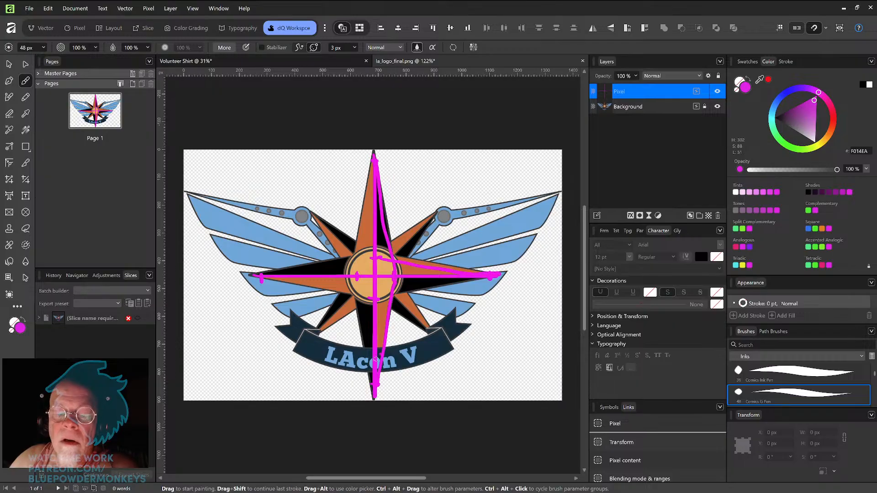
{"action": "mouse_move", "coordinate": [369, 380]}
{"action": "left_mouse_down"}
{"action": "mouse_move", "coordinate": [358, 275]}
{"action": "mouse_move", "coordinate": [378, 263]}
{"action": "mouse_move", "coordinate": [265, 278]}
{"action": "mouse_move", "coordinate": [275, 305]}
{"action": "mouse_move", "coordinate": [262, 278]}
{"action": "mouse_move", "coordinate": [370, 299]}
{"action": "left_mouse_up"}
{"action": "left_click", "coordinate": [455, 260]}
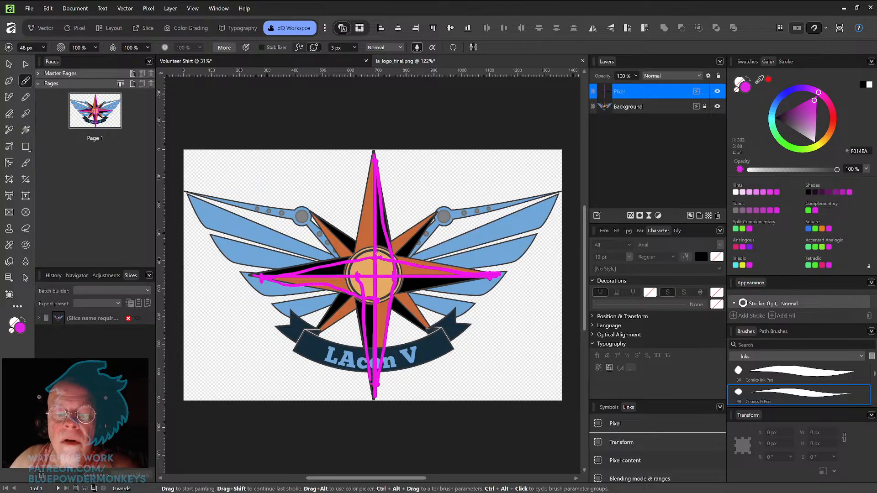
{"action": "mouse_move", "coordinate": [357, 271]}
{"action": "left_mouse_down"}
{"action": "mouse_move", "coordinate": [362, 211]}
{"action": "mouse_move", "coordinate": [381, 151]}
{"action": "left_mouse_up"}
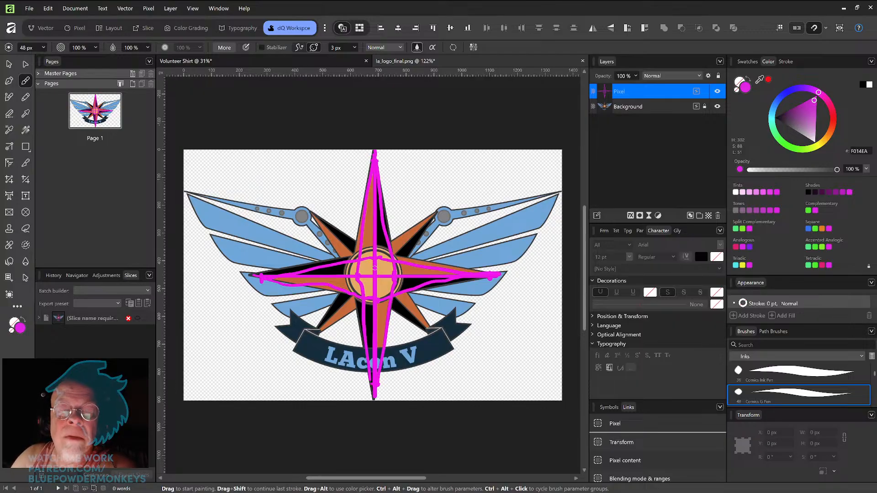
{"action": "mouse_move", "coordinate": [378, 253]}
{"action": "left_mouse_down"}
{"action": "mouse_move", "coordinate": [371, 245]}
{"action": "mouse_move", "coordinate": [347, 290]}
{"action": "mouse_move", "coordinate": [404, 273]}
{"action": "mouse_move", "coordinate": [384, 239]}
{"action": "left_mouse_up"}
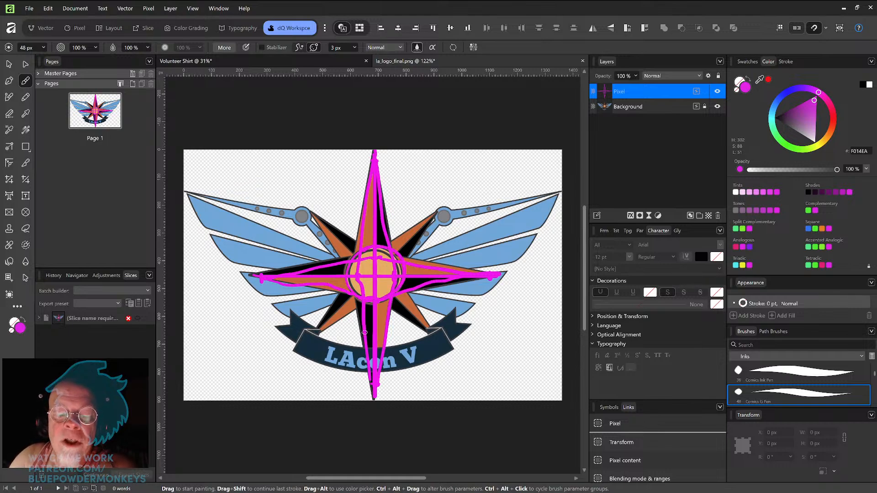
Step: Paint two more edge strokes, then undo all the magenta guide strokes on the pixel layer
{"action": "mouse_move", "coordinate": [368, 301]}
{"action": "left_mouse_down"}
{"action": "mouse_move", "coordinate": [371, 388]}
{"action": "mouse_move", "coordinate": [366, 371]}
{"action": "left_mouse_up"}
{"action": "mouse_move", "coordinate": [383, 242]}
{"action": "left_mouse_down"}
{"action": "mouse_move", "coordinate": [378, 172]}
{"action": "mouse_move", "coordinate": [385, 244]}
{"action": "left_mouse_up"}
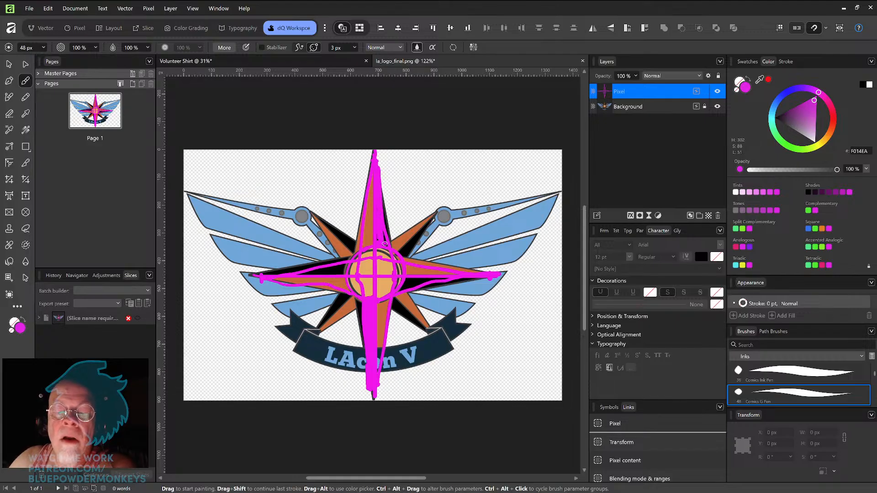
{"action": "key", "text": "ctrl+z"}
{"action": "key", "text": "ctrl+z"}
{"action": "key", "text": "ctrl+z"}
{"action": "key", "text": "ctrl+z"}
{"action": "key", "text": "ctrl+z"}
{"action": "key", "text": "ctrl+z"}
{"action": "key", "text": "ctrl+z"}
{"action": "key", "text": "ctrl+z"}
{"action": "key", "text": "ctrl+z"}
{"action": "key", "text": "ctrl+z"}
{"action": "key", "text": "ctrl+z"}
{"action": "key", "text": "ctrl+z"}
{"action": "key", "text": "ctrl+z"}
{"action": "key", "text": "ctrl+z"}
{"action": "key", "text": "ctrl+z"}
{"action": "key", "text": "ctrl+z"}
{"action": "key", "text": "ctrl+z"}
{"action": "key", "text": "ctrl+z"}
{"action": "key", "text": "ctrl+z"}
{"action": "key", "text": "ctrl+z"}
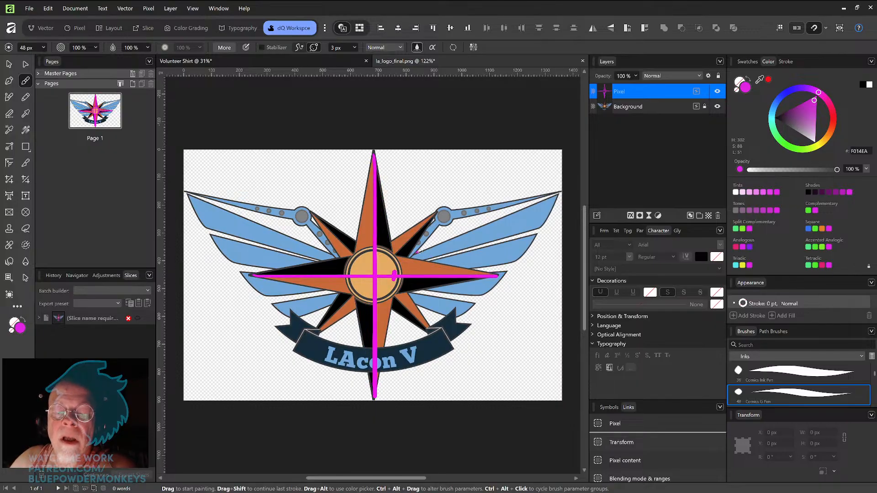
{"action": "key", "text": "ctrl+z"}
{"action": "key", "text": "ctrl+z"}
{"action": "key", "text": "ctrl+z"}
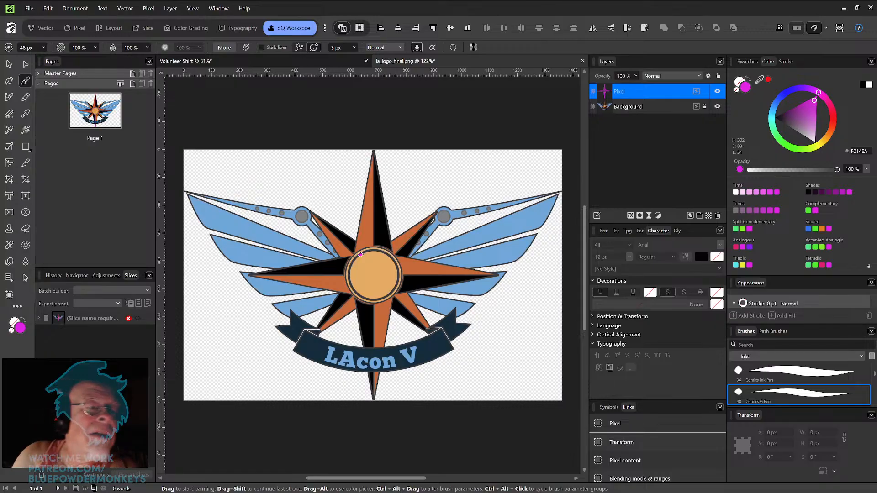
Step: Draw a magenta triangle over the star's top point with the Triangle tool
{"action": "left_click", "coordinate": [25, 147]}
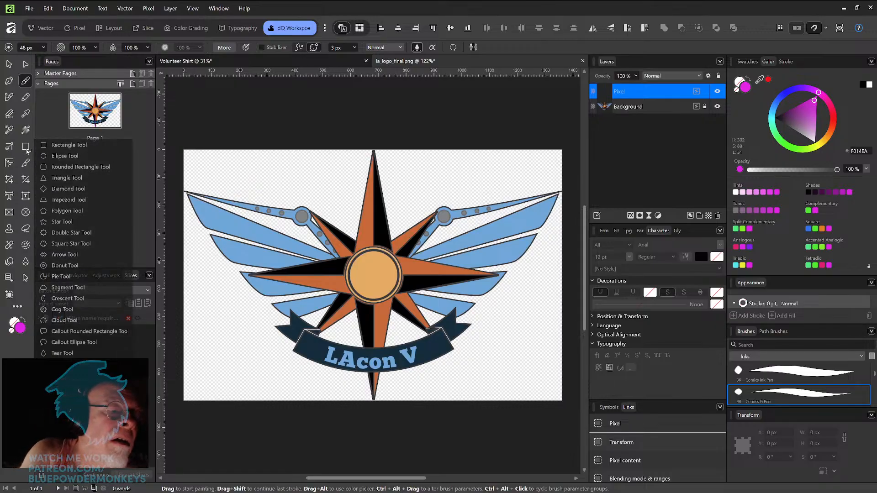
{"action": "left_click", "coordinate": [67, 177]}
{"action": "left_click_drag", "start_coordinate": [364, 150], "coordinate": [337, 263]}
{"action": "key", "text": "v"}
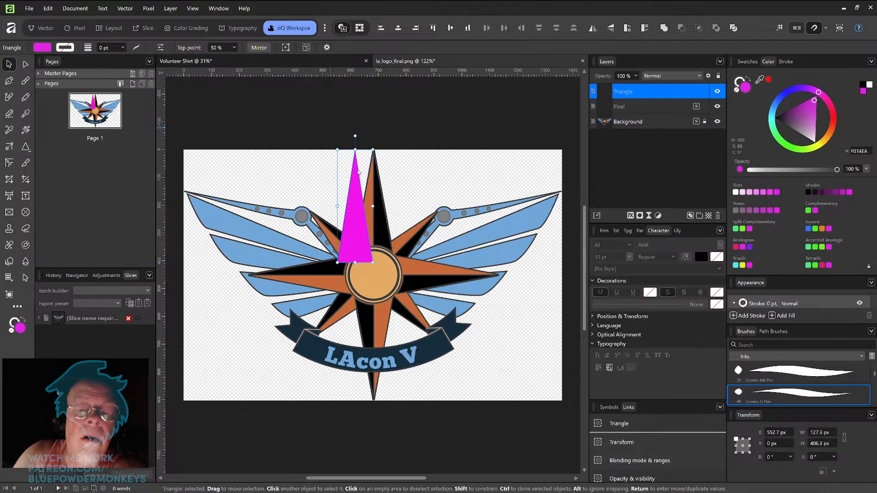
Step: Duplicate the triangle, rotate the copy 180° and place it over the star's bottom point
{"action": "left_click_drag", "start_coordinate": [367, 236], "coordinate": [386, 236]}
{"action": "left_click_drag", "start_coordinate": [382, 234], "coordinate": [427, 242]}
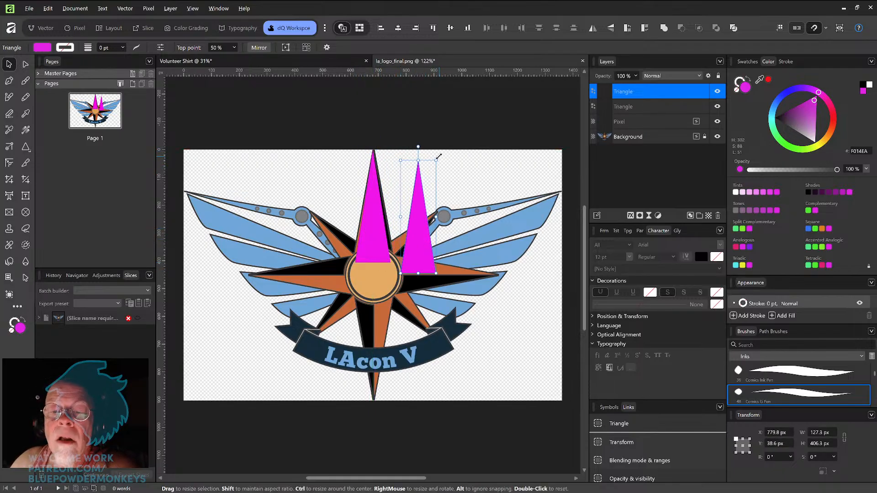
{"action": "mouse_move", "coordinate": [439, 154]}
{"action": "left_mouse_down"}
{"action": "mouse_move", "coordinate": [477, 187]}
{"action": "mouse_move", "coordinate": [471, 258]}
{"action": "mouse_move", "coordinate": [394, 319]}
{"action": "left_mouse_up"}
{"action": "left_click_drag", "start_coordinate": [419, 216], "coordinate": [373, 343]}
{"action": "left_click", "coordinate": [387, 252], "text": "shift"}
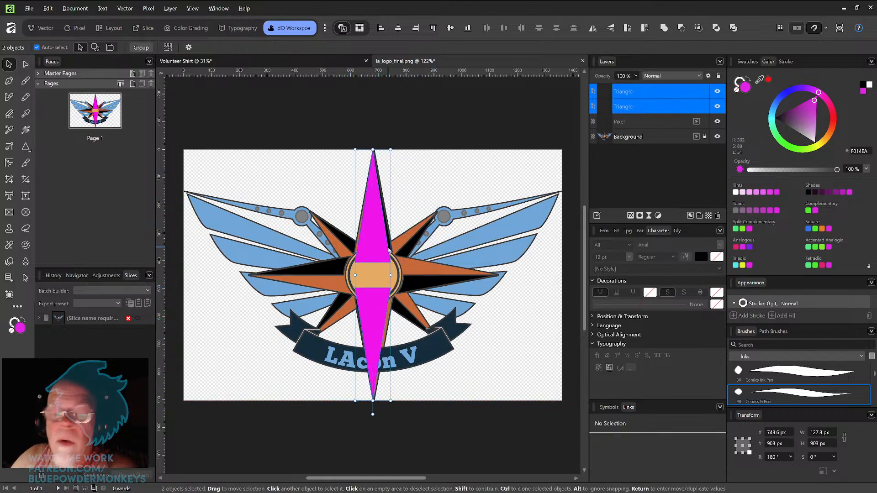
Step: Duplicate both triangles and rotate the copies 90° over the star's side points
{"action": "key", "text": "ctrl+j"}
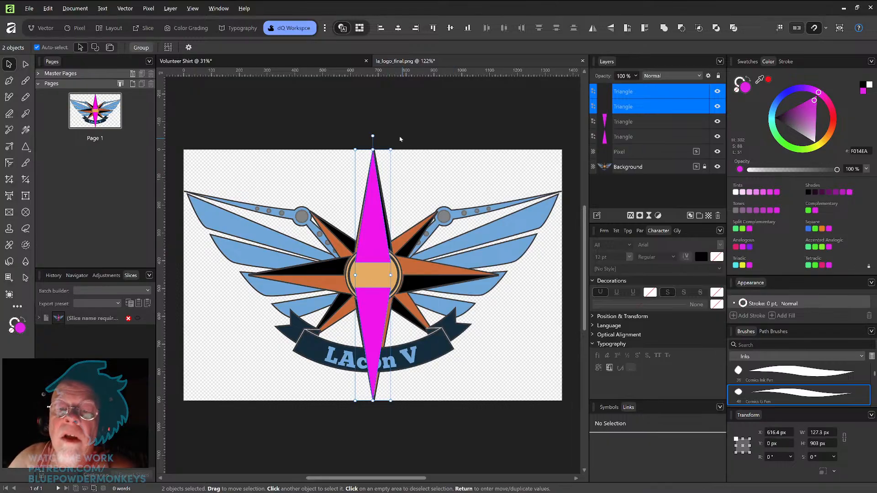
{"action": "left_click_drag", "start_coordinate": [392, 145], "coordinate": [502, 281]}
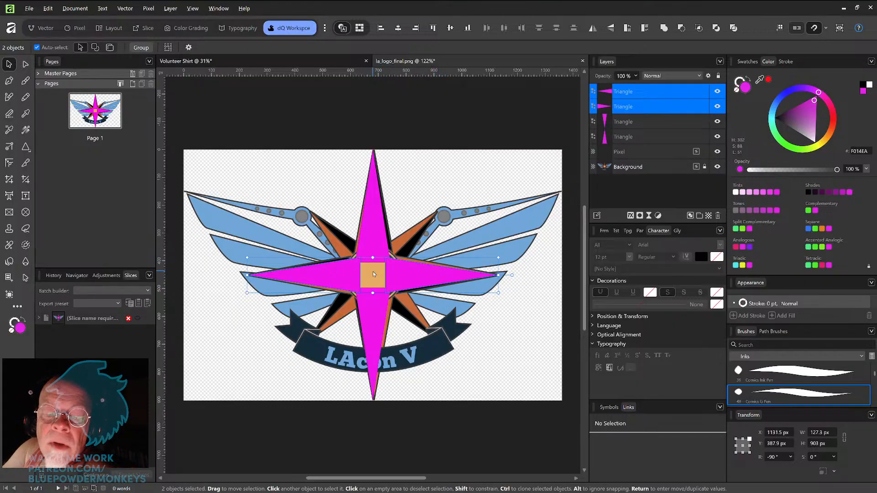
Step: Delete all the triangles
{"action": "key", "text": "Delete"}
{"action": "key", "text": "Delete"}
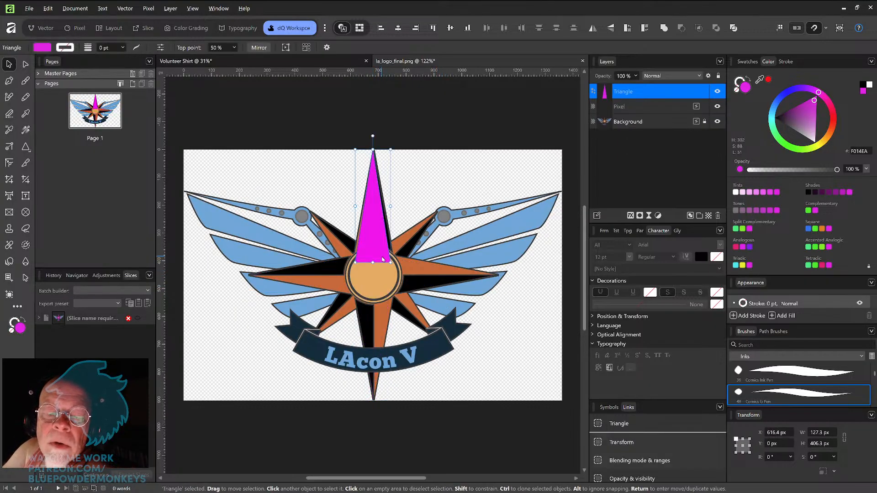
{"action": "key", "text": "Delete"}
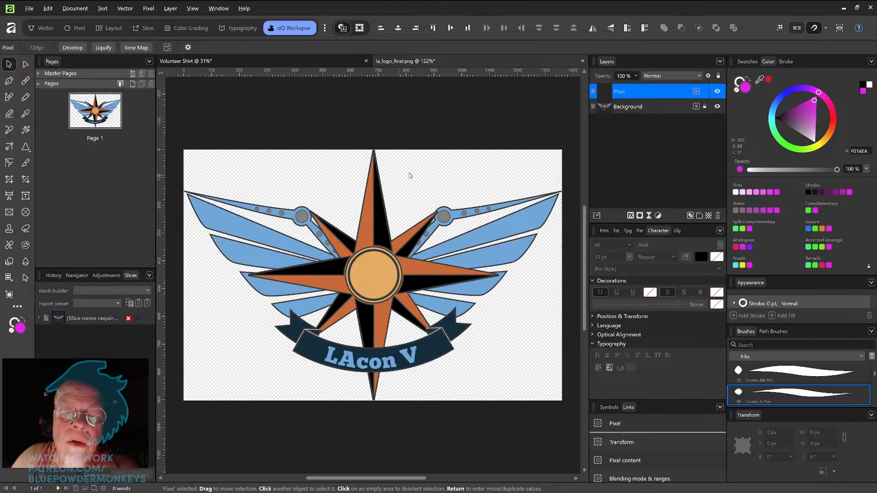
Step: Draw a large triangle beside the star and give it a red stroke 11.2 pt wide
{"action": "left_click_drag", "start_coordinate": [411, 165], "coordinate": [420, 207]}
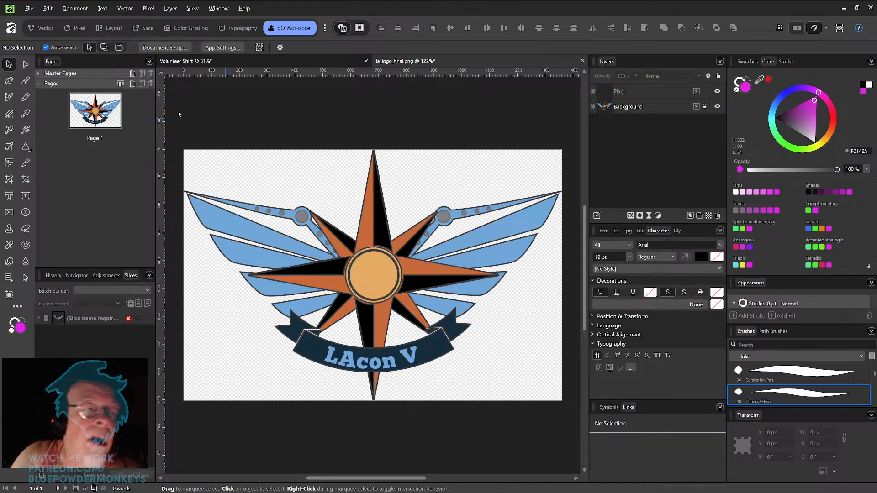
{"action": "left_click", "coordinate": [26, 147]}
{"action": "left_click_drag", "start_coordinate": [423, 166], "coordinate": [515, 366]}
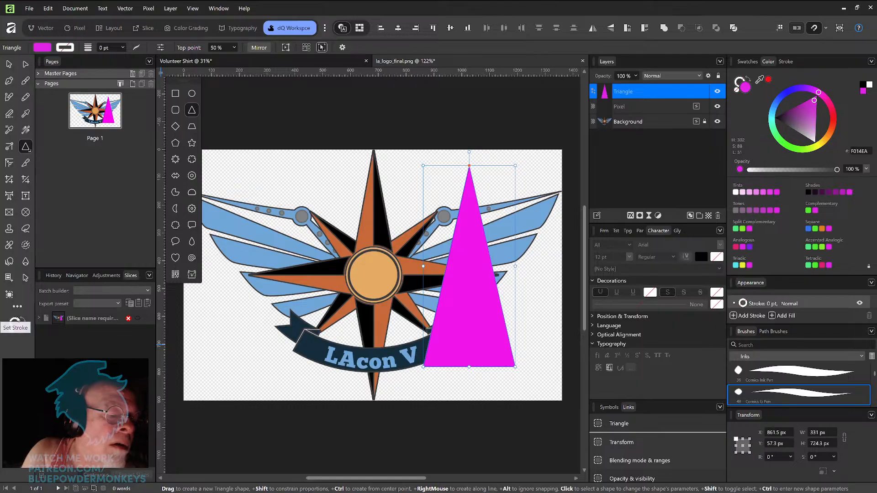
{"action": "left_click", "coordinate": [13, 322]}
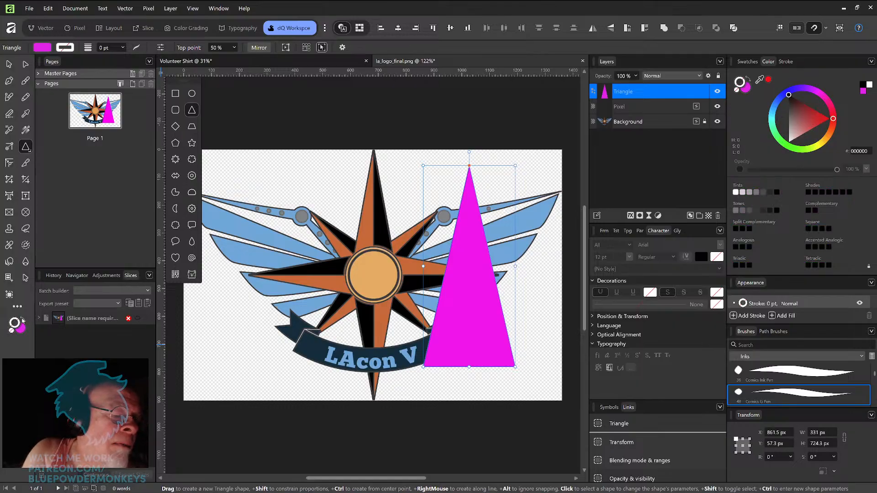
{"action": "left_click", "coordinate": [809, 123]}
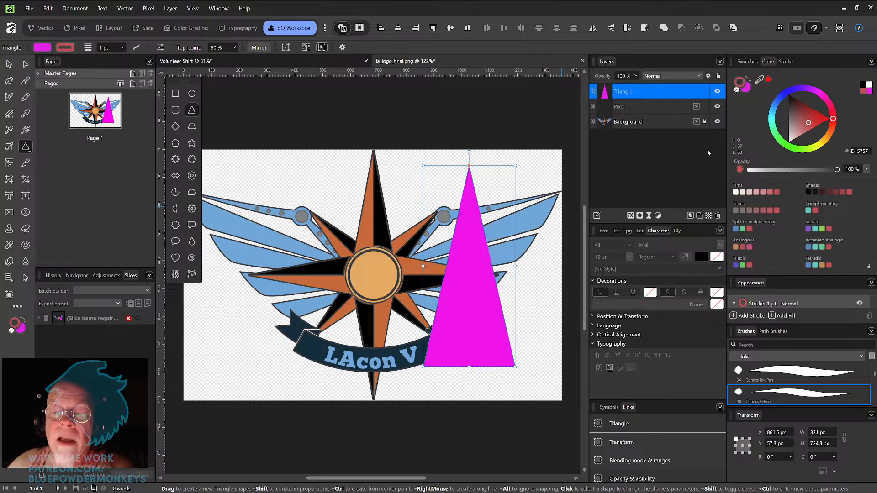
{"action": "left_click", "coordinate": [786, 62]}
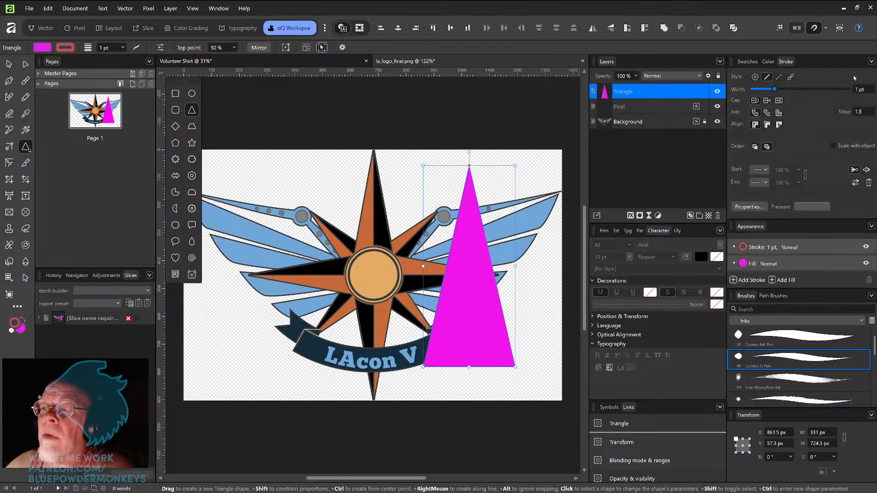
{"action": "mouse_move", "coordinate": [784, 91]}
{"action": "left_mouse_down"}
{"action": "mouse_move", "coordinate": [802, 91]}
{"action": "mouse_move", "coordinate": [795, 91]}
{"action": "left_mouse_up"}
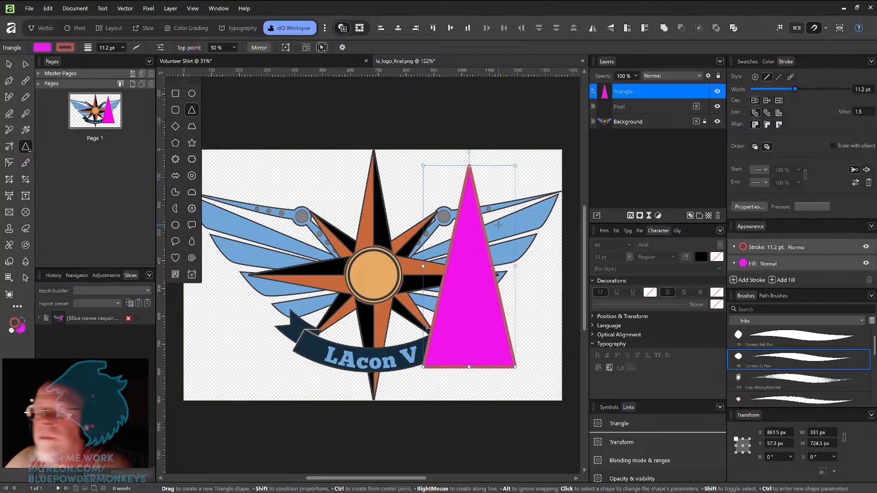
Step: Resize the triangle and duplicate it upside down to form a tall diamond beside the star
{"action": "key", "text": "Delete"}
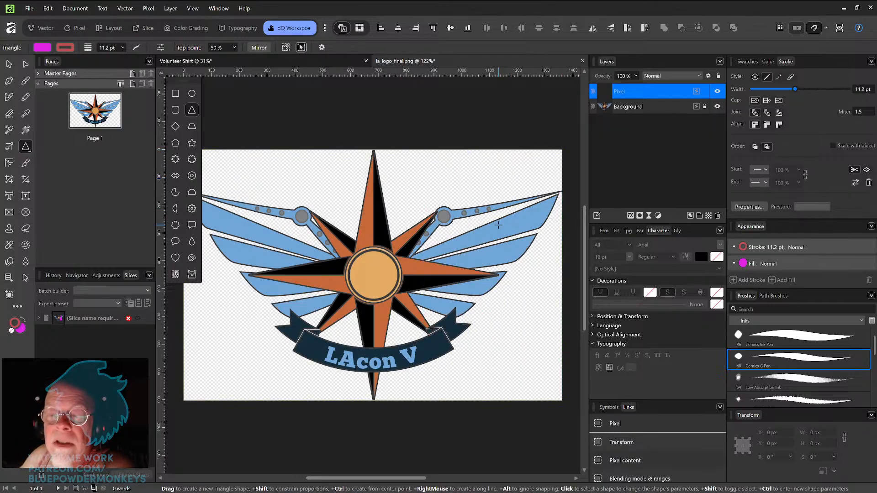
{"action": "key", "text": "ctrl+z"}
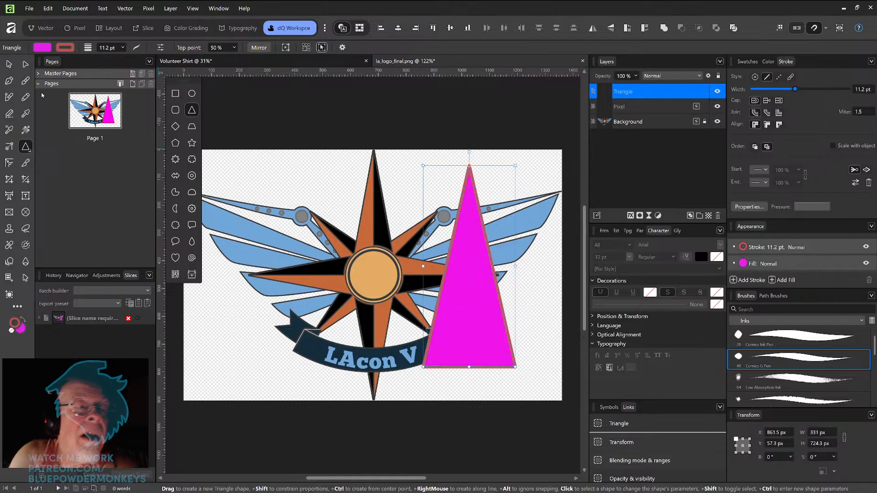
{"action": "key", "text": "v"}
{"action": "left_click_drag", "start_coordinate": [515, 165], "coordinate": [466, 258]}
{"action": "left_click_drag", "start_coordinate": [446, 295], "coordinate": [497, 214]}
{"action": "left_click_drag", "start_coordinate": [513, 180], "coordinate": [466, 304]}
{"action": "left_click_drag", "start_coordinate": [490, 248], "coordinate": [455, 325]}
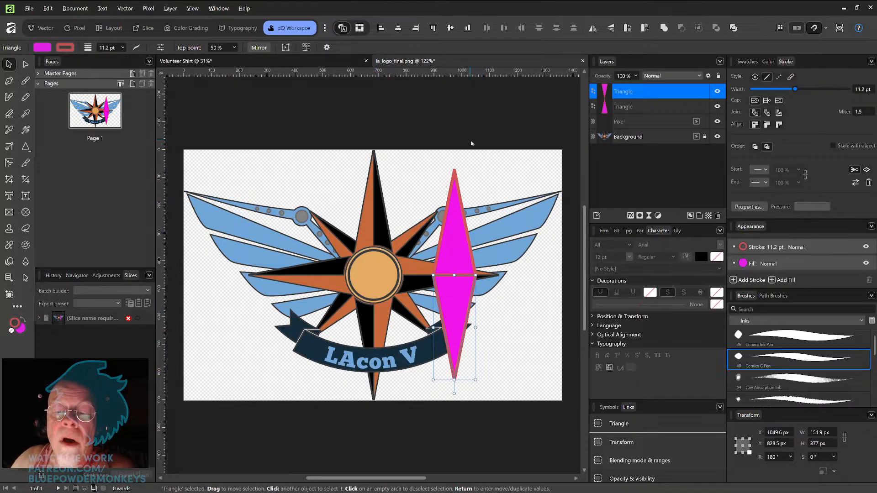
Step: Draw another triangle over the star's top point, then delete all the triangles
{"action": "left_click", "coordinate": [25, 146]}
{"action": "left_click_drag", "start_coordinate": [324, 164], "coordinate": [388, 328]}
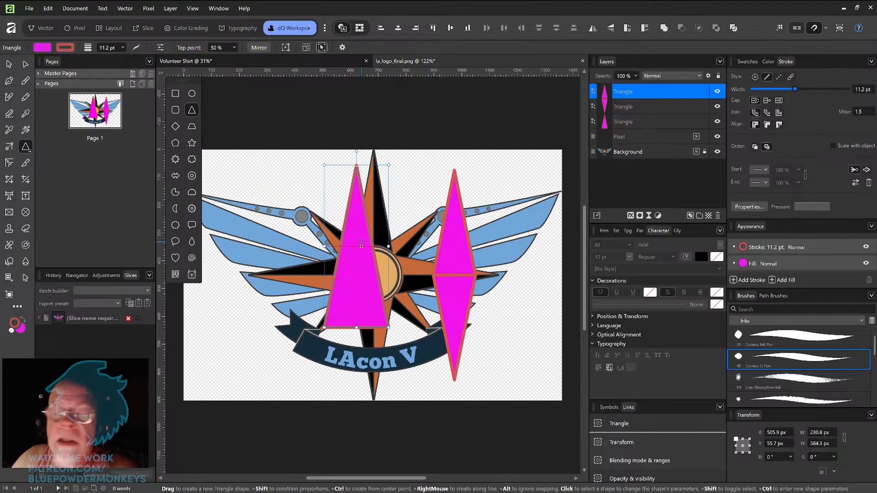
{"action": "key", "text": "Delete"}
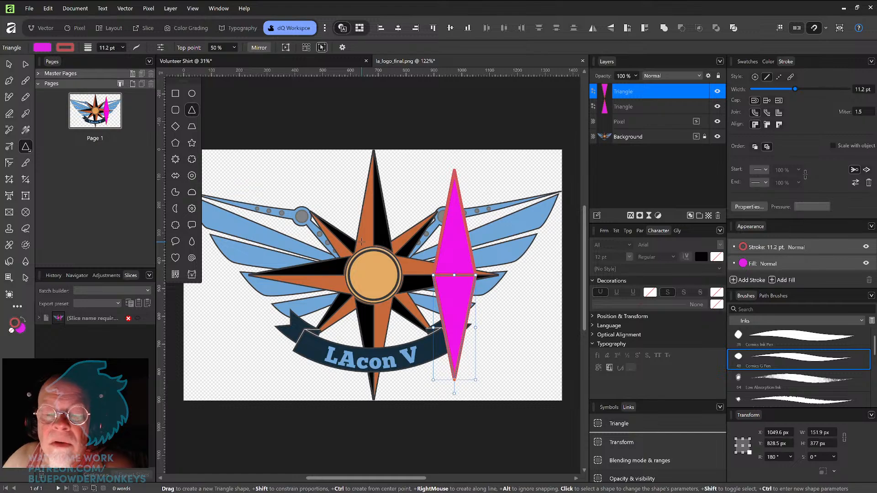
{"action": "key", "text": "Delete"}
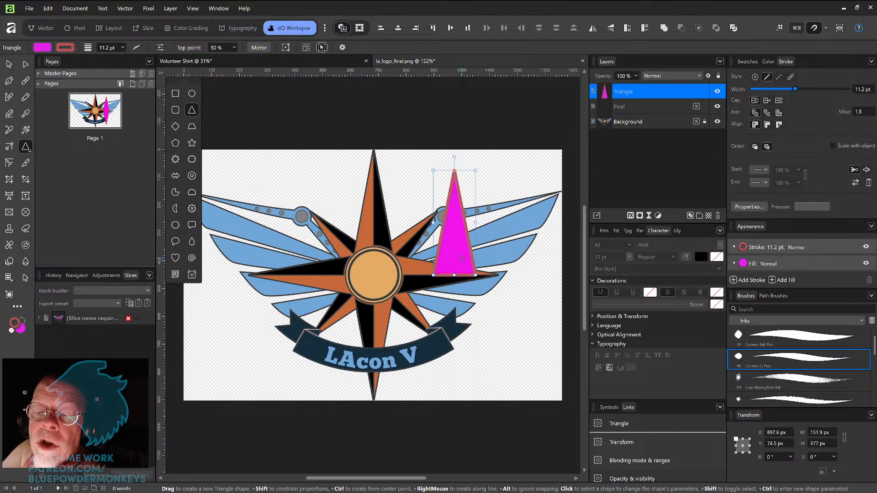
{"action": "key", "text": "Delete"}
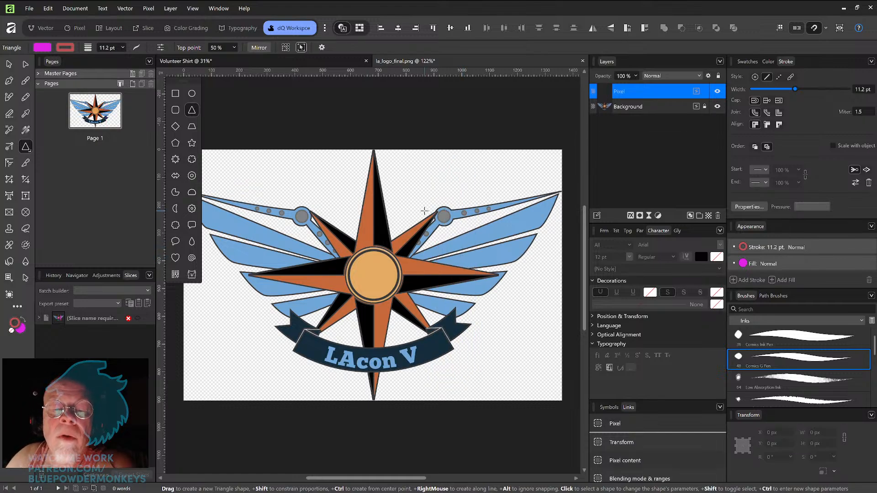
Step: Zoom in on the star's centre and draw a triangle inside the central circle
{"action": "scroll", "coordinate": [425, 211], "scroll_direction": "up", "scroll_amount": 5}
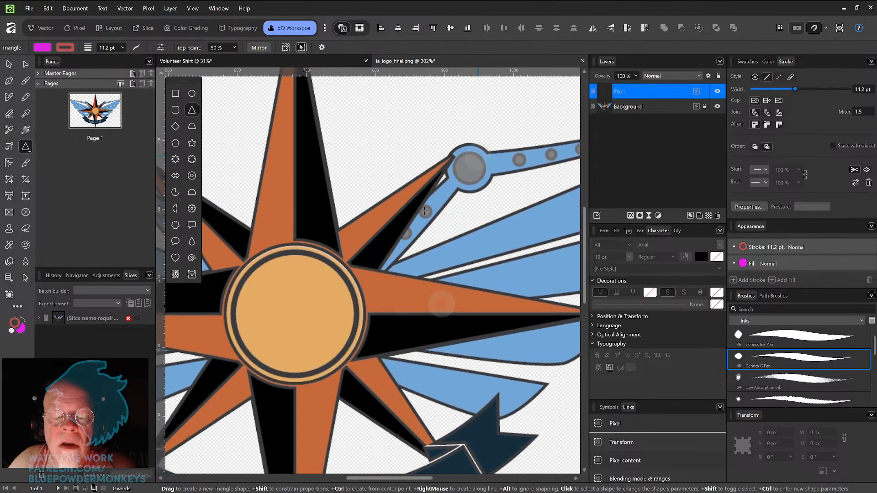
{"action": "key", "text": "space"}
{"action": "left_click_drag", "start_coordinate": [373, 298], "coordinate": [449, 214]}
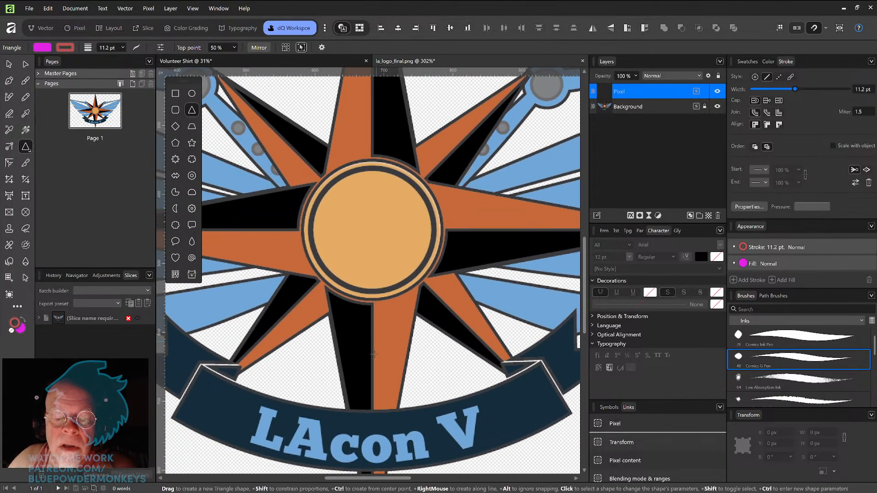
{"action": "left_click_drag", "start_coordinate": [352, 170], "coordinate": [425, 318]}
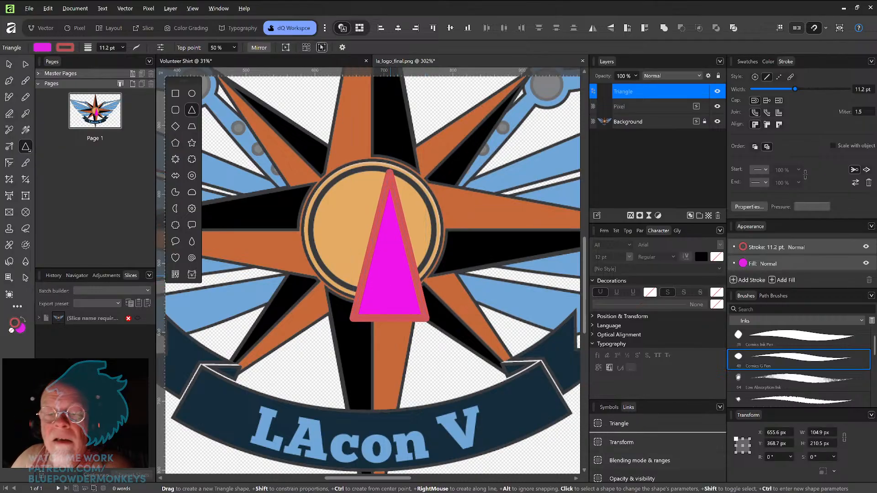
Step: Duplicate the central triangle and rotate the copy to point toward the lower right
{"action": "left_click_drag", "start_coordinate": [391, 277], "coordinate": [339, 322]}
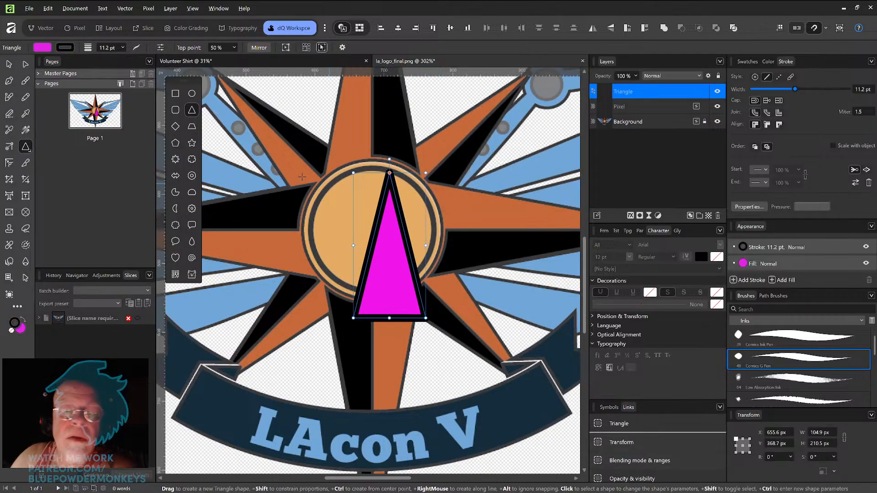
{"action": "left_click", "coordinate": [26, 65]}
{"action": "left_click_drag", "start_coordinate": [391, 272], "coordinate": [462, 276], "text": "ctrl"}
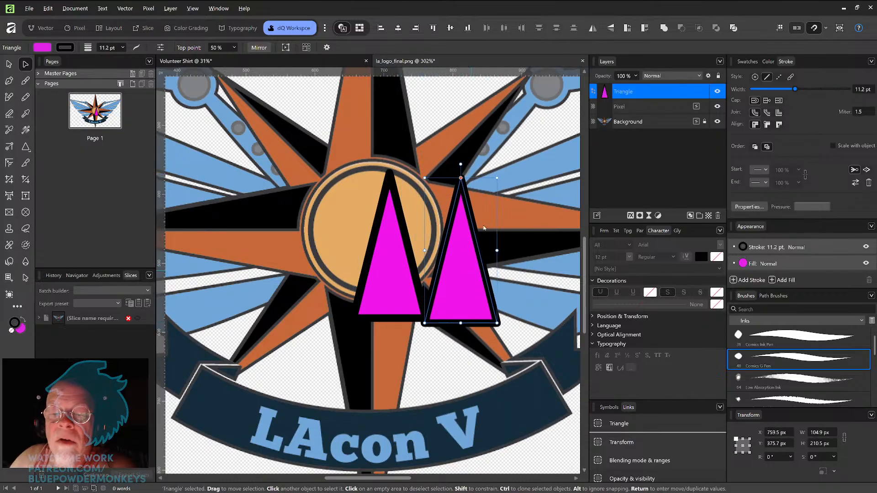
{"action": "left_click_drag", "start_coordinate": [497, 174], "coordinate": [463, 338]}
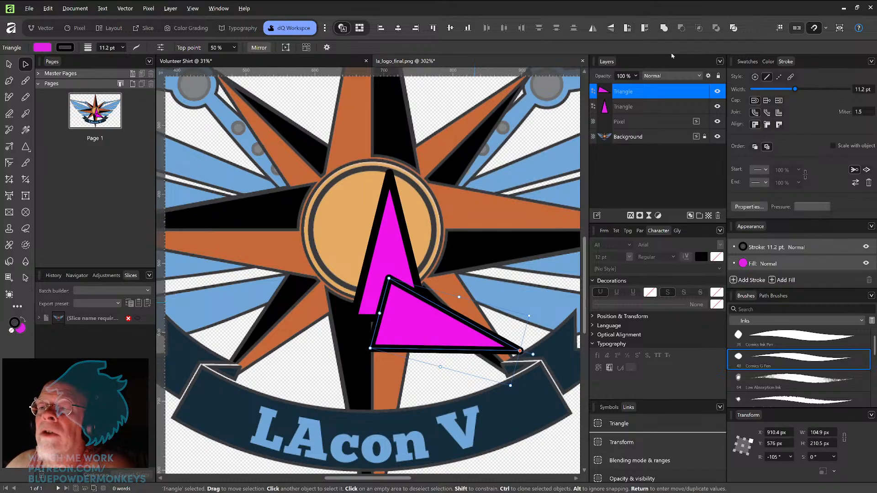
Step: Try merging the two triangles into one shape with Add, then undo the merge
{"action": "left_click", "coordinate": [664, 30]}
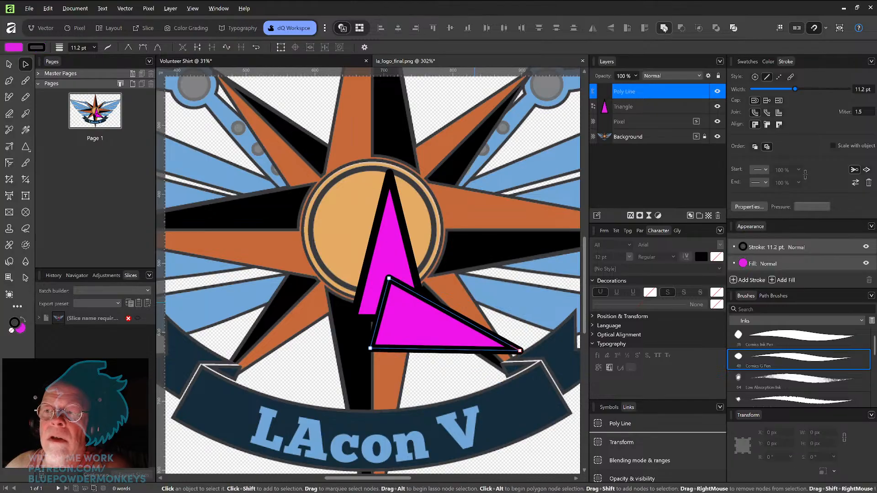
{"action": "left_click", "coordinate": [400, 237], "text": "shift"}
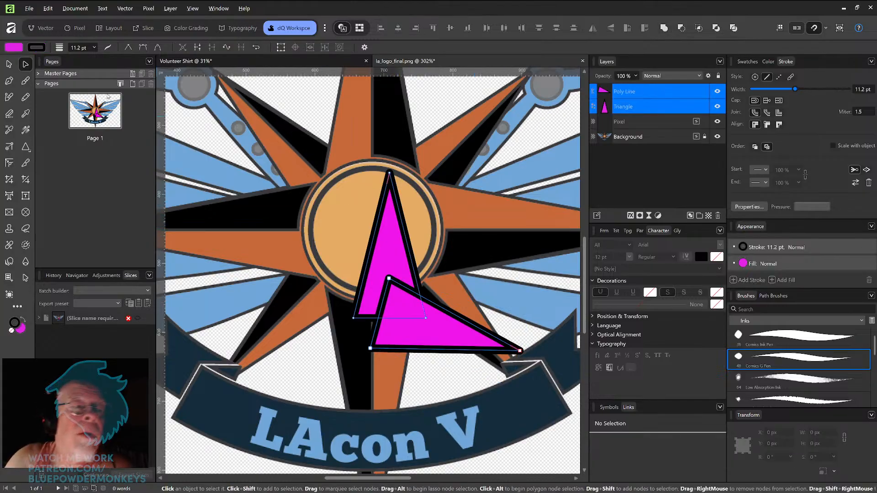
{"action": "left_click", "coordinate": [10, 65]}
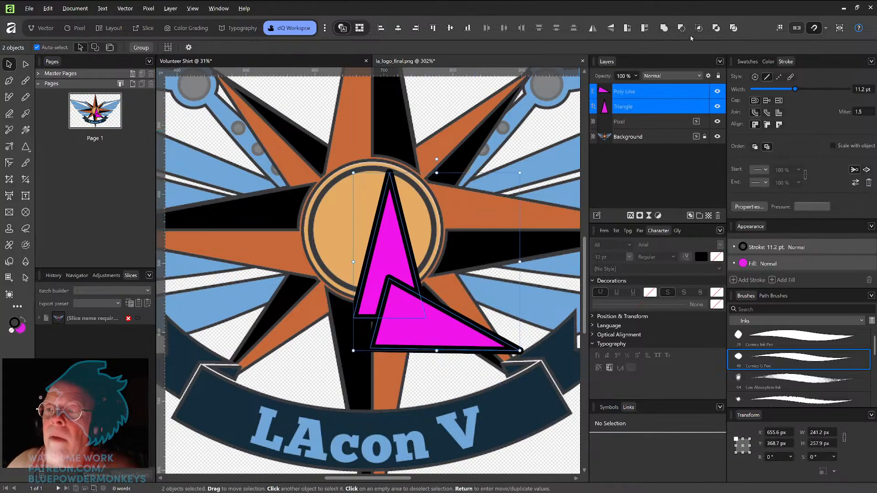
{"action": "left_click", "coordinate": [664, 29]}
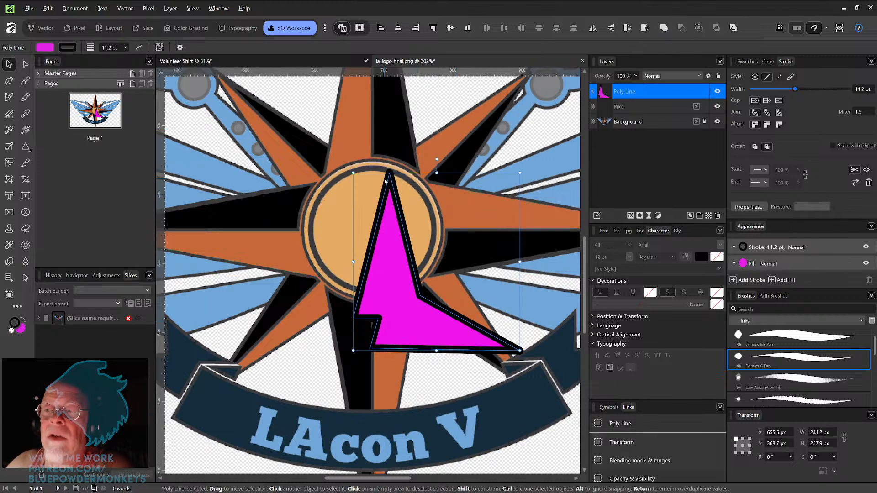
{"action": "key", "text": "ctrl+z"}
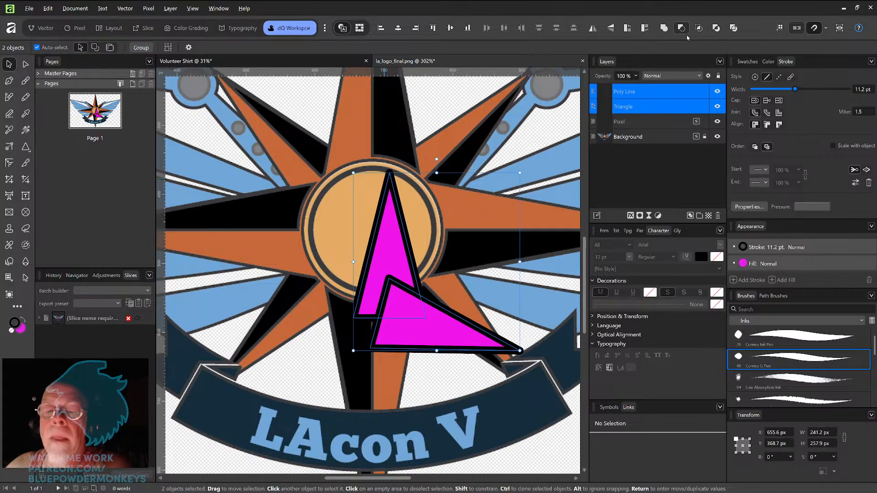
Step: Try thinning the stroke to 3.2 pt and merging the two triangles with Add, then undo both changes
{"action": "left_click", "coordinate": [392, 234]}
{"action": "left_click_drag", "start_coordinate": [795, 89], "coordinate": [779, 90]}
{"action": "left_click", "coordinate": [451, 336], "text": "shift"}
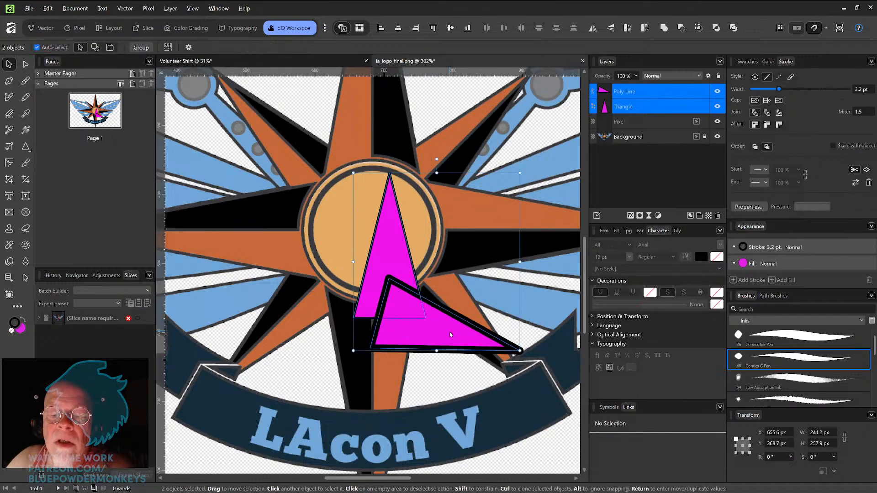
{"action": "left_click", "coordinate": [664, 28]}
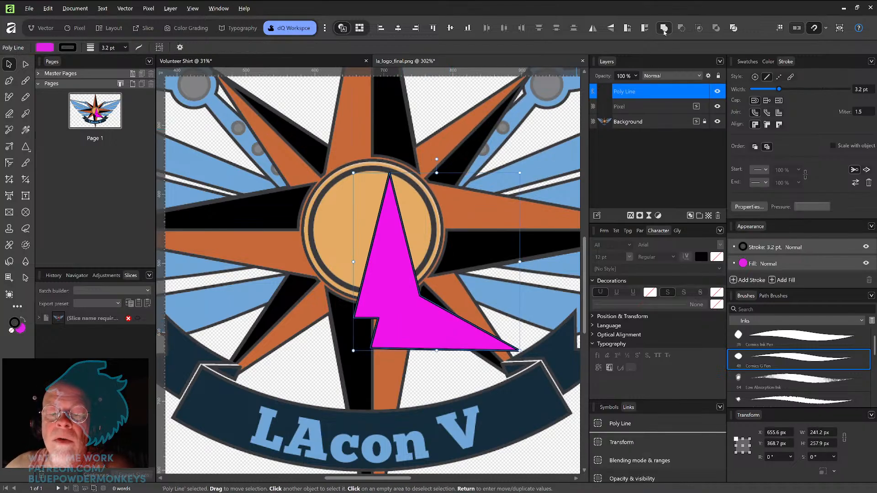
{"action": "key", "text": "ctrl+z"}
{"action": "key", "text": "ctrl+z"}
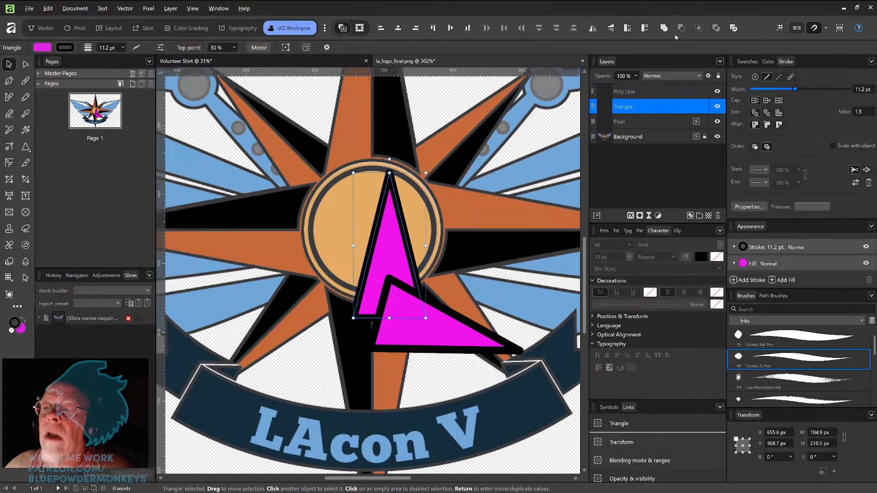
Step: Try Subtract and then Xor on the two triangles, undoing each result
{"action": "left_click", "coordinate": [443, 327], "text": "shift"}
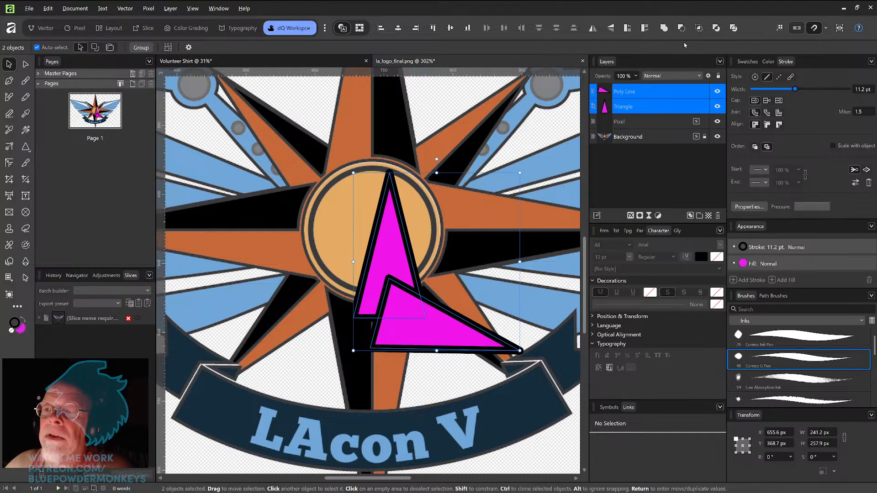
{"action": "left_click", "coordinate": [681, 28]}
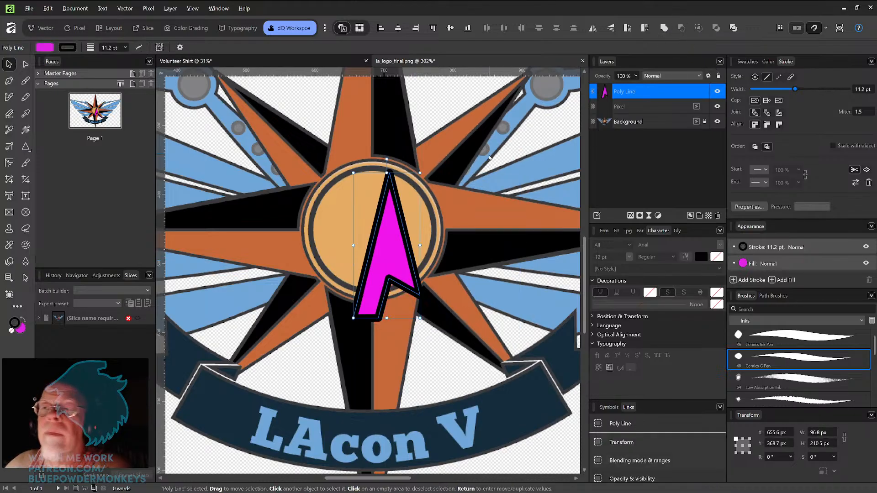
{"action": "key", "text": "ctrl+z"}
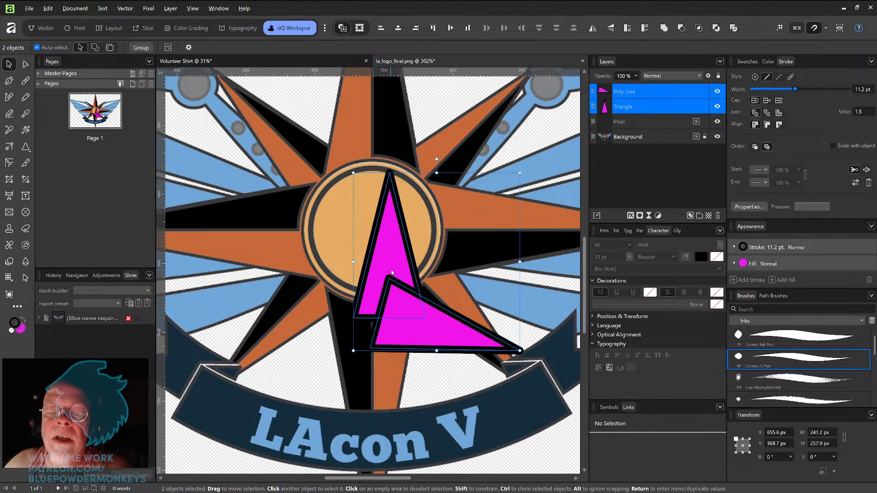
{"action": "left_click", "coordinate": [716, 29]}
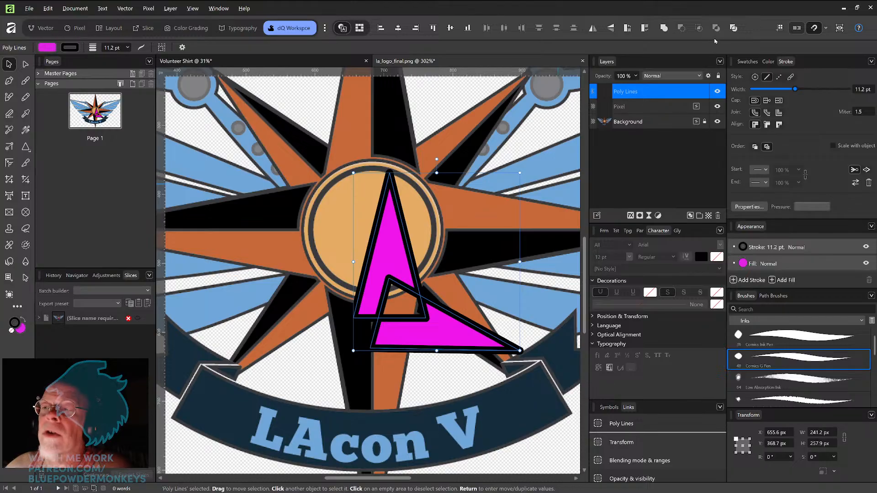
{"action": "key", "text": "ctrl+z"}
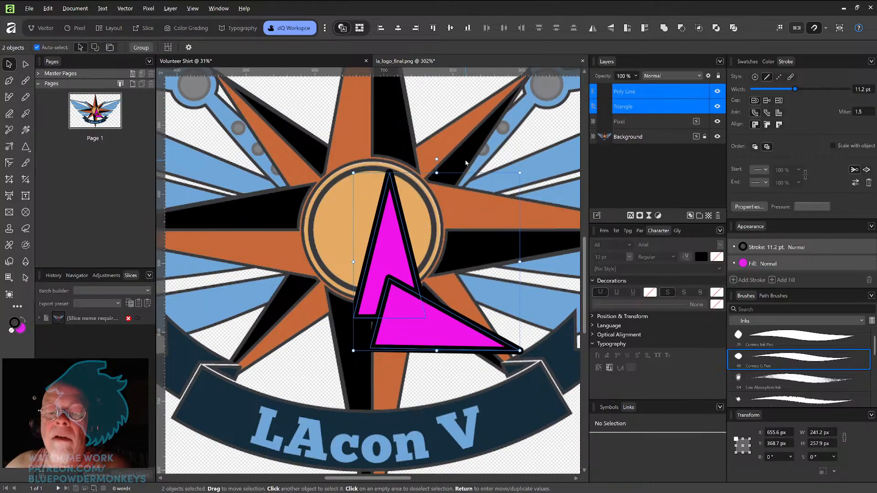
Step: Try Divide and then Intersect on the two triangles, undoing each result
{"action": "left_click", "coordinate": [734, 28]}
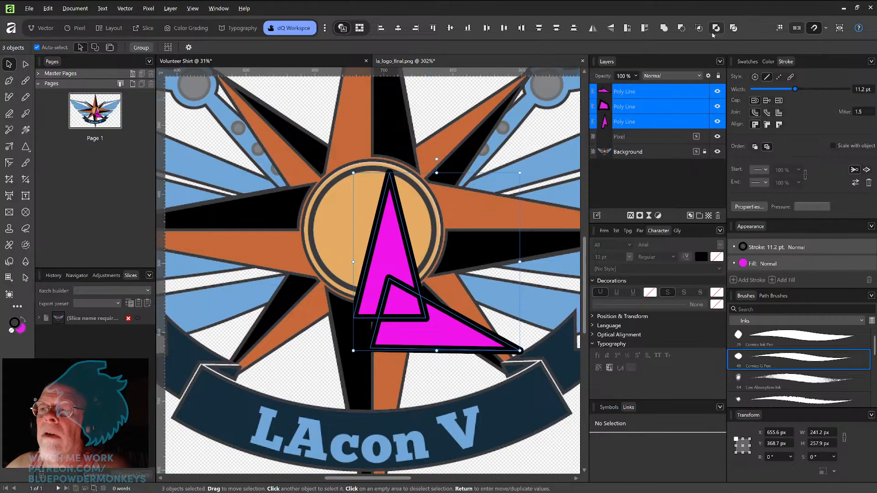
{"action": "key", "text": "ctrl+z"}
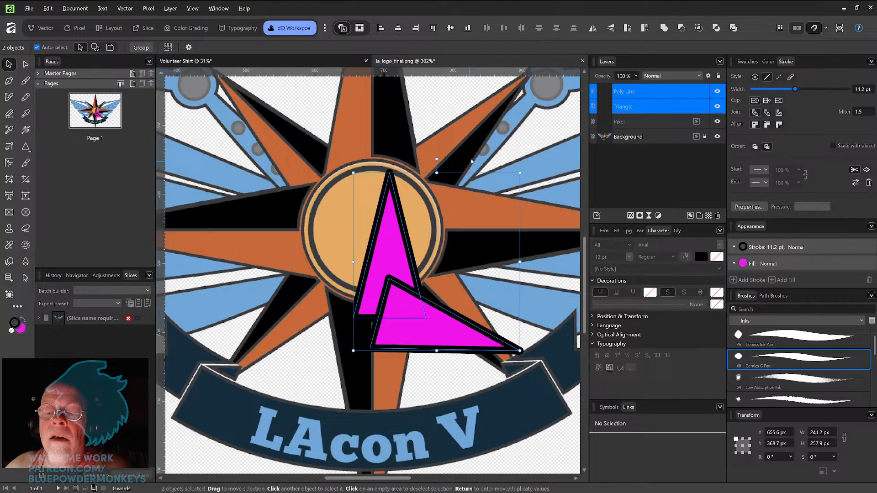
{"action": "left_click", "coordinate": [700, 31]}
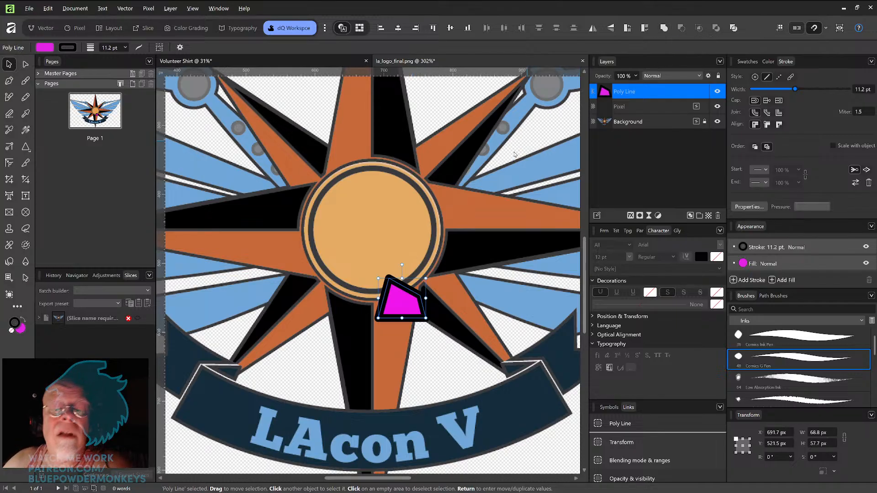
{"action": "key", "text": "ctrl+z"}
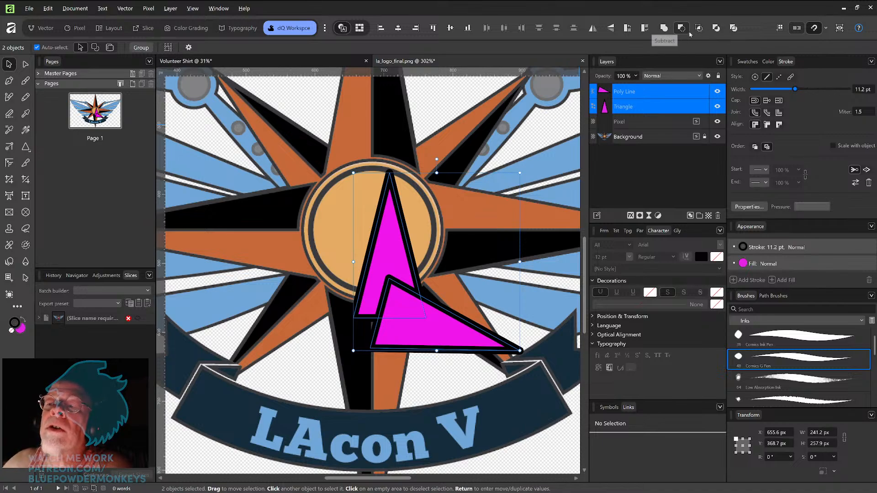
Step: Duplicate the lower-right triangle and rotate the copy to about 123° so it points toward the upper right
{"action": "left_click", "coordinate": [469, 189]}
{"action": "left_click", "coordinate": [423, 321]}
{"action": "left_click_drag", "start_coordinate": [424, 321], "coordinate": [486, 196]}
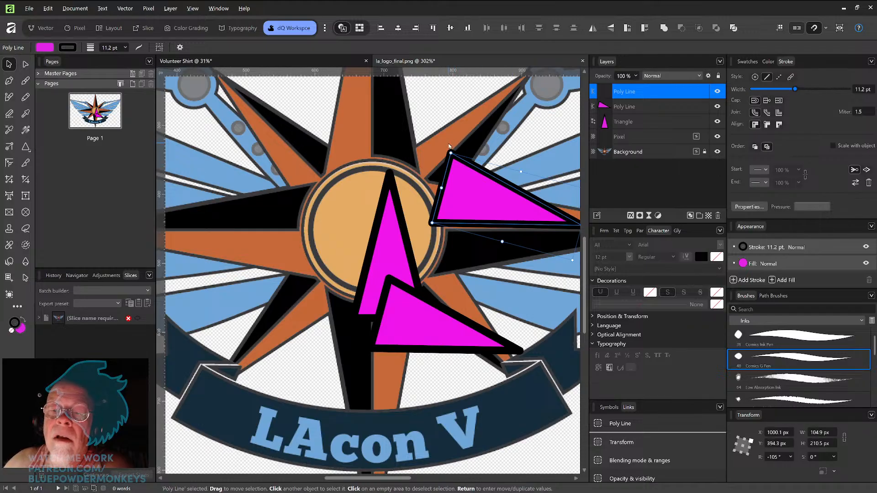
{"action": "left_click_drag", "start_coordinate": [446, 147], "coordinate": [462, 253]}
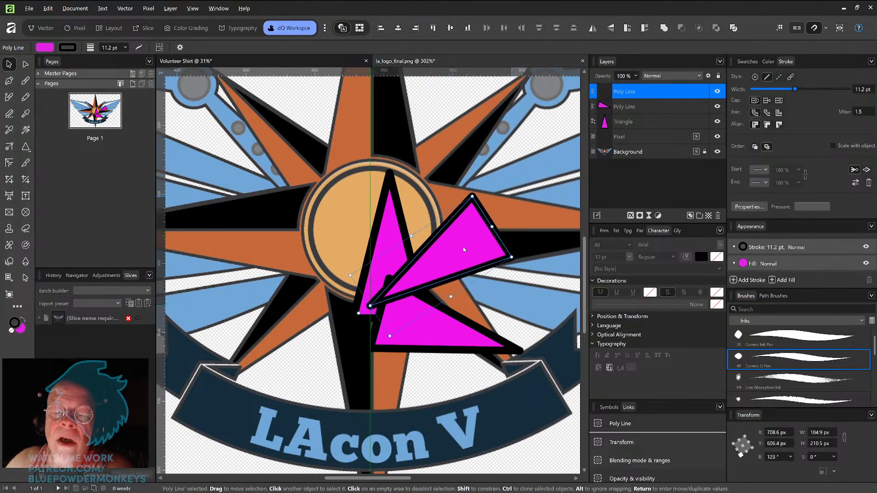
Step: Try merging all three triangles into one shape with Add, then undo the merge
{"action": "left_click", "coordinate": [452, 335], "text": "shift"}
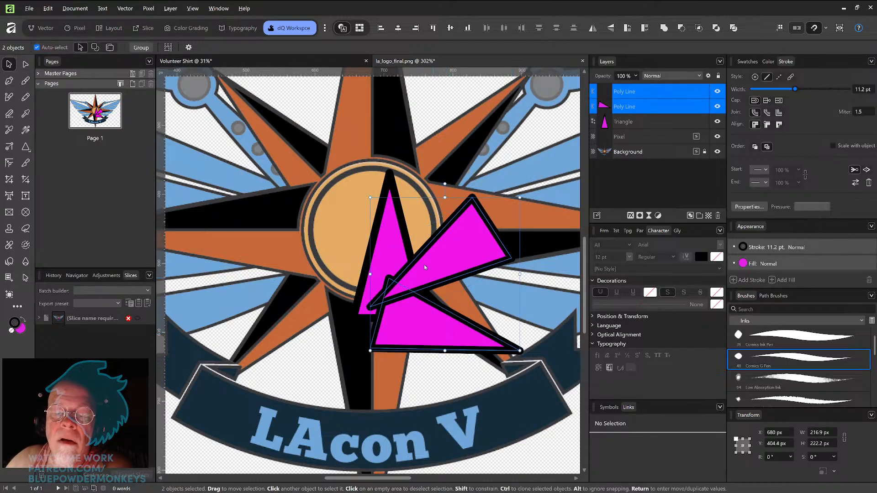
{"action": "left_click", "coordinate": [390, 218], "text": "shift"}
{"action": "left_click", "coordinate": [664, 27]}
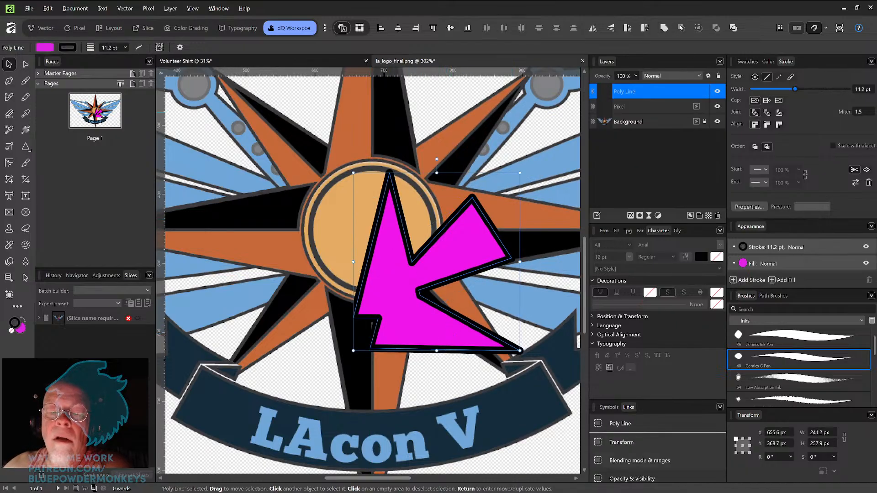
{"action": "key", "text": "ctrl+z"}
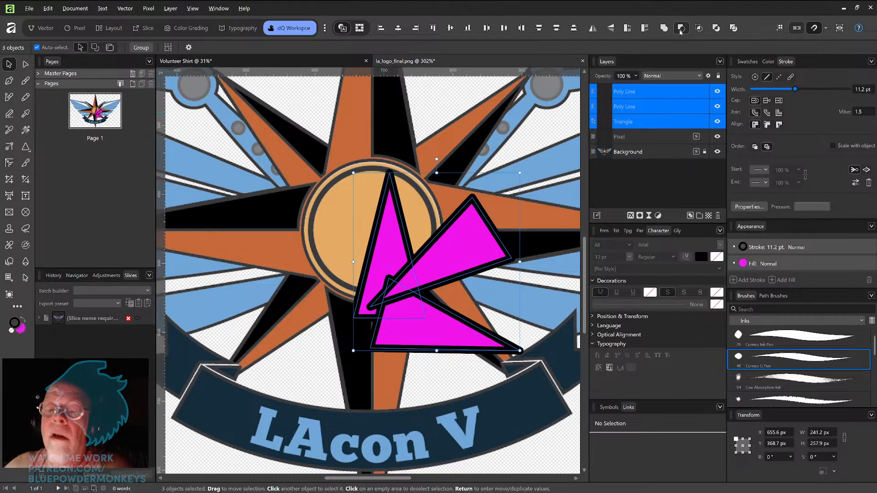
Step: Try Subtract, Intersect, Xor and Divide on the three triangles, undoing each, then delete all three
{"action": "left_click", "coordinate": [681, 30]}
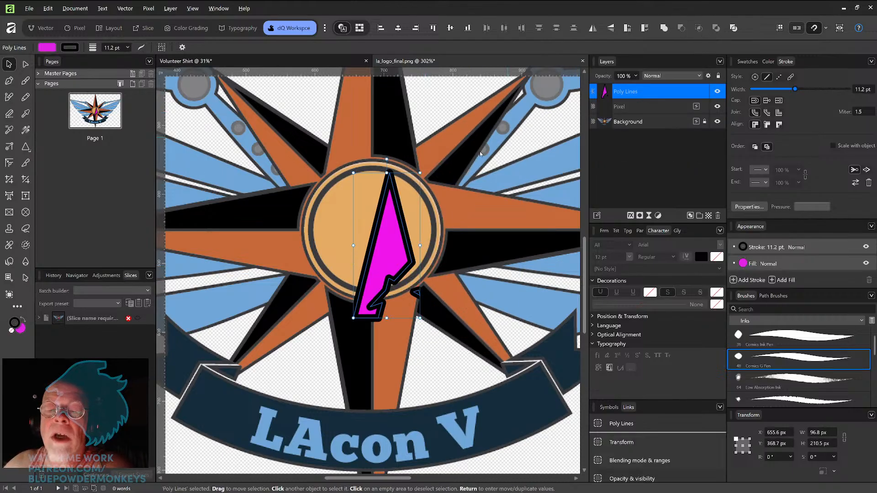
{"action": "key", "text": "ctrl+z"}
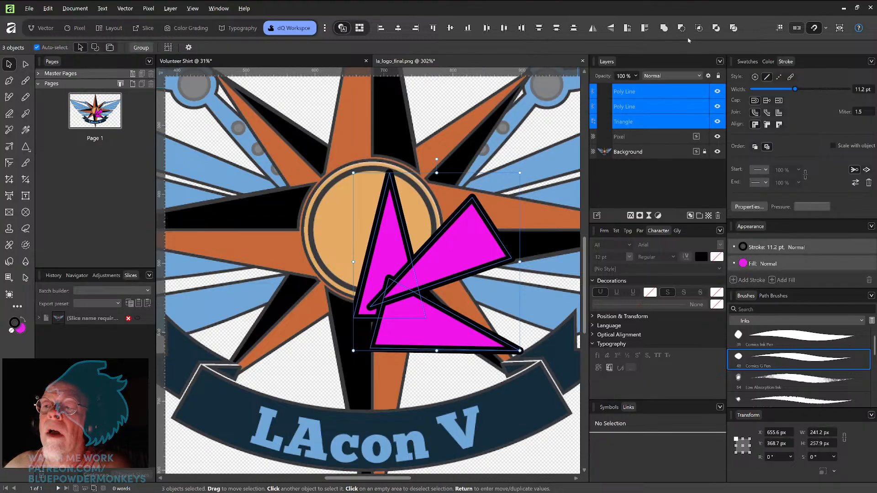
{"action": "left_click", "coordinate": [699, 28]}
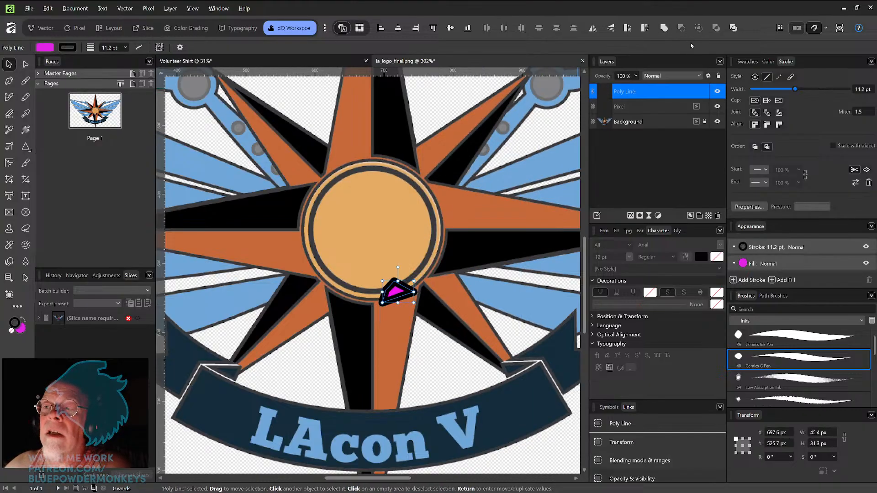
{"action": "key", "text": "ctrl+z"}
{"action": "left_click", "coordinate": [716, 28]}
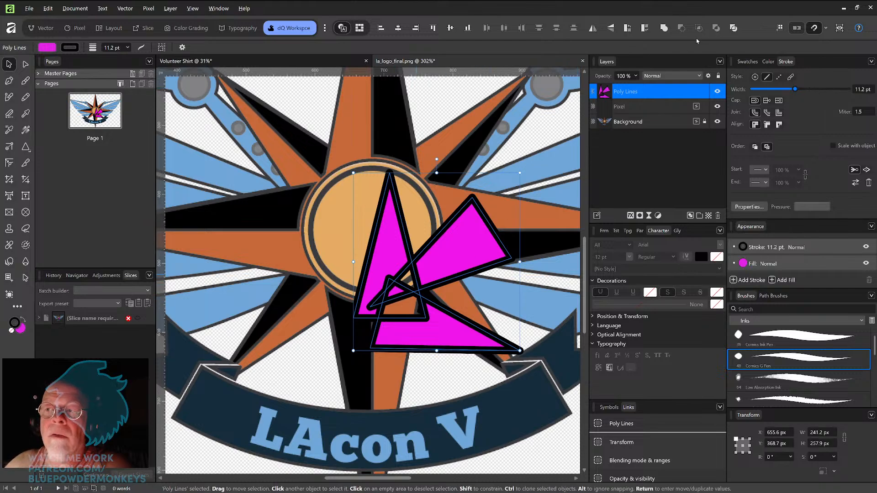
{"action": "left_click", "coordinate": [732, 29]}
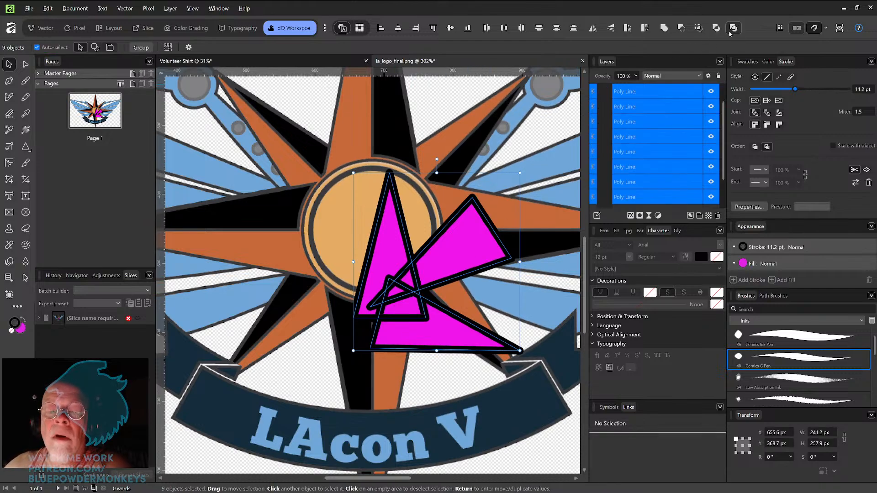
{"action": "key", "text": "ctrl+z"}
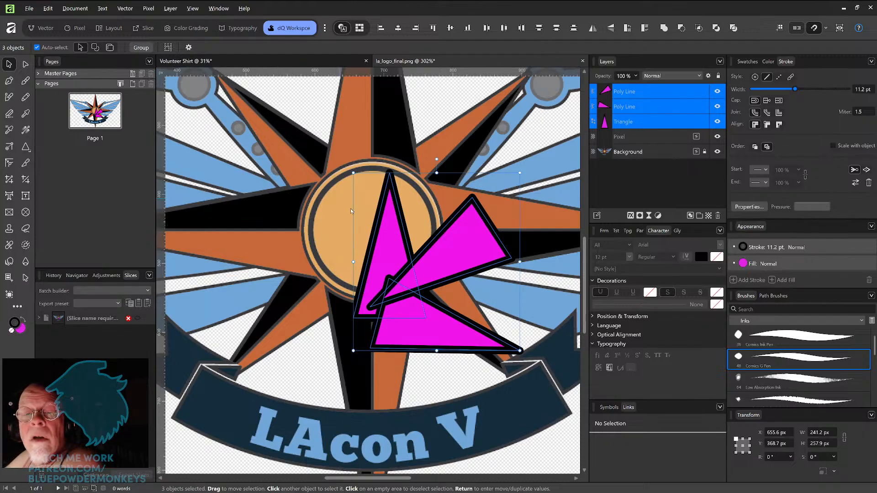
{"action": "key", "text": "Delete"}
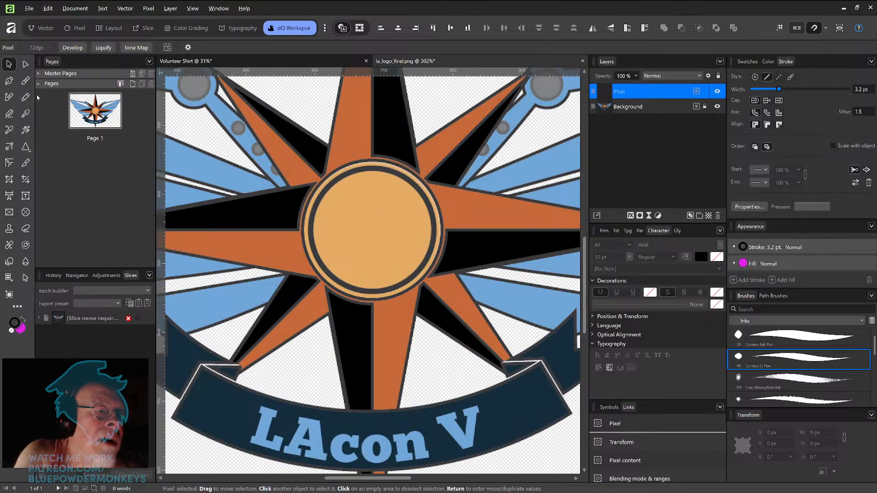
Step: Draw a triangle about 164 × 276 px with an 18.7 pt stroke and move it onto the star's centre
{"action": "left_click", "coordinate": [27, 150]}
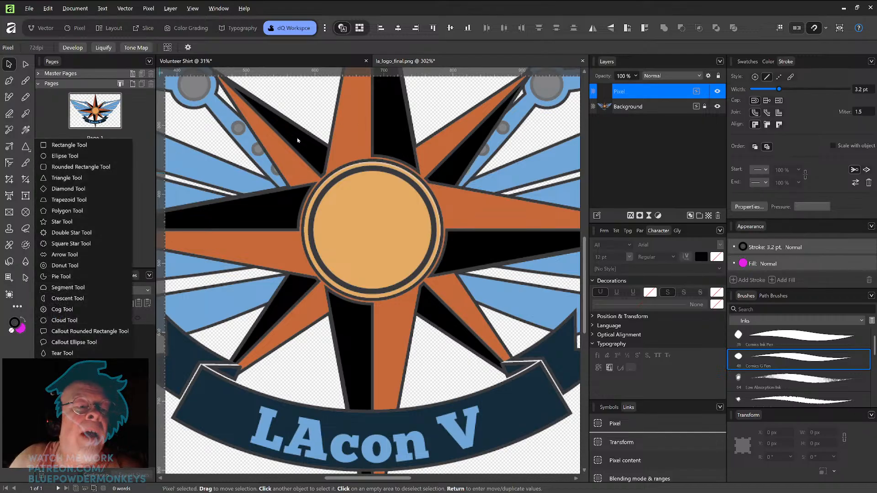
{"action": "left_click", "coordinate": [26, 147]}
{"action": "mouse_move", "coordinate": [415, 161]}
{"action": "left_mouse_down"}
{"action": "mouse_move", "coordinate": [467, 277]}
{"action": "mouse_move", "coordinate": [523, 361]}
{"action": "mouse_move", "coordinate": [524, 379]}
{"action": "mouse_move", "coordinate": [532, 353]}
{"action": "left_mouse_up"}
{"action": "left_click_drag", "start_coordinate": [779, 89], "coordinate": [803, 90]}
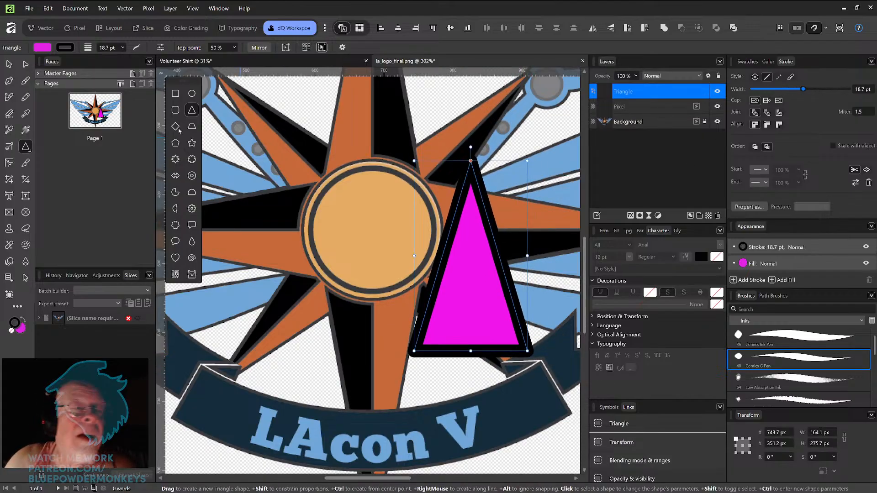
{"action": "left_click", "coordinate": [9, 64]}
{"action": "left_click_drag", "start_coordinate": [486, 274], "coordinate": [392, 252]}
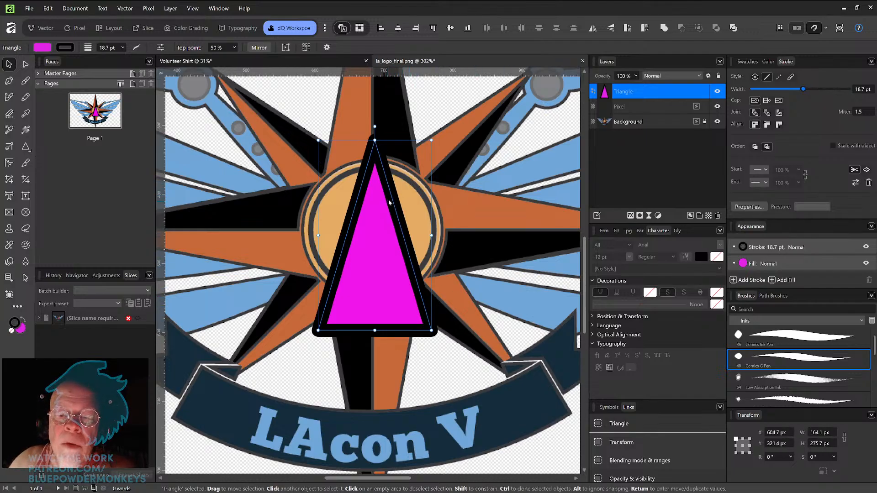
Step: Compare stroke alignments on the triangle and set its stroke to align outside
{"action": "left_click", "coordinate": [767, 124]}
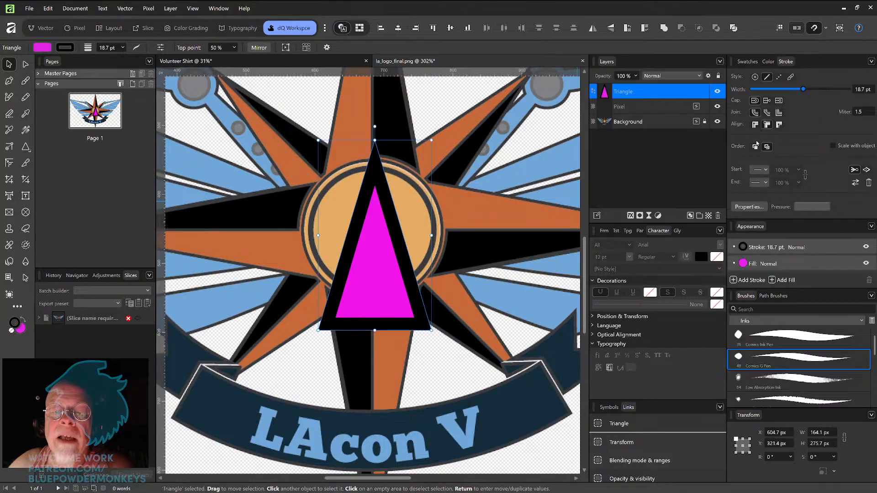
{"action": "left_click", "coordinate": [779, 124]}
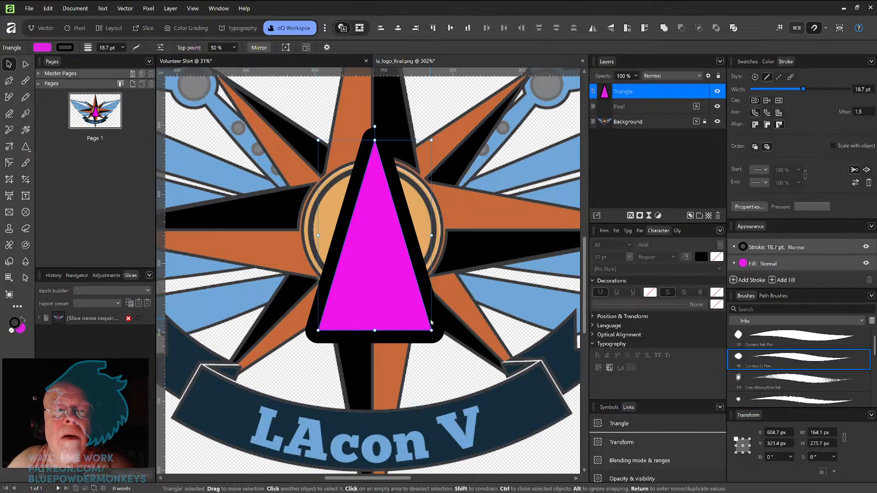
{"action": "left_click", "coordinate": [767, 125]}
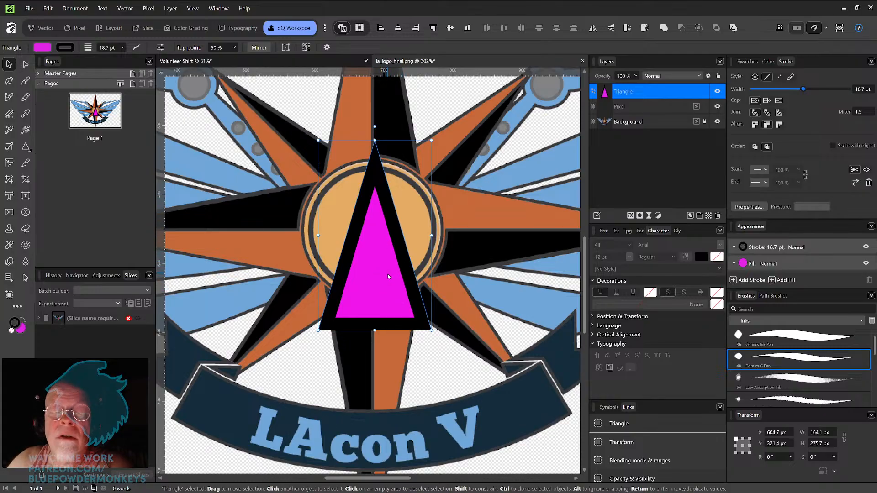
{"action": "left_click", "coordinate": [767, 124]}
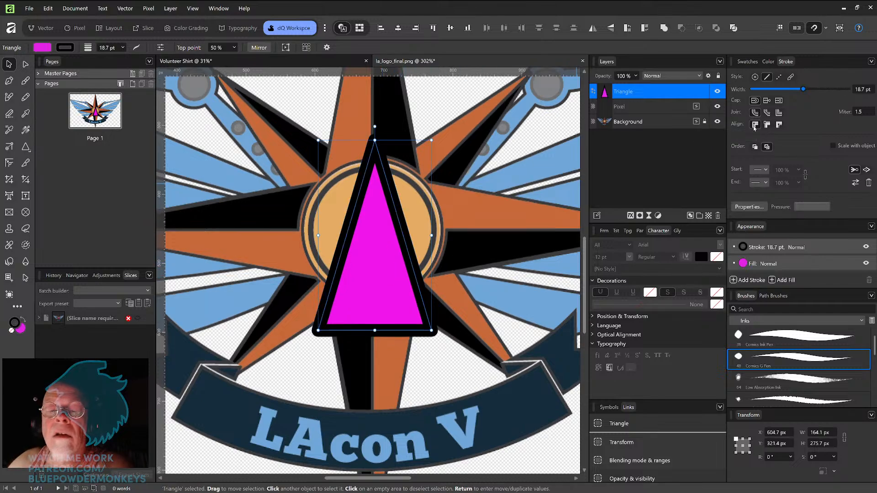
{"action": "left_click", "coordinate": [779, 124]}
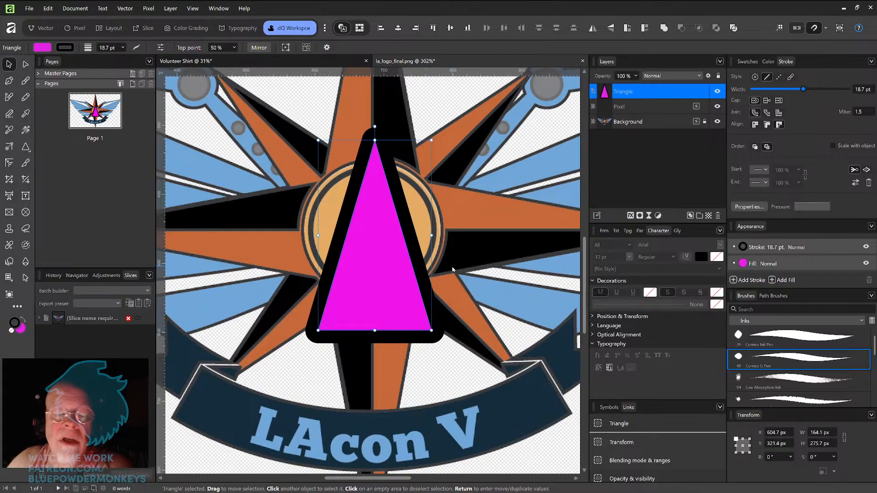
Step: Move the triangle up so it sits over the star's top point
{"action": "left_click_drag", "start_coordinate": [395, 287], "coordinate": [398, 262]}
{"action": "scroll", "coordinate": [398, 262], "scroll_direction": "down", "scroll_amount": 3}
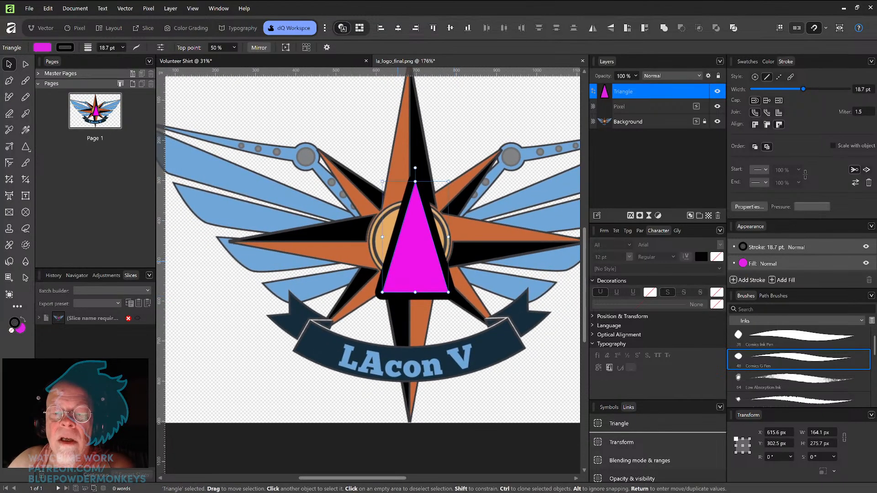
{"action": "scroll", "coordinate": [400, 284], "scroll_direction": "up", "scroll_amount": 3}
{"action": "left_click_drag", "start_coordinate": [403, 344], "coordinate": [410, 233]}
Step: Drag the triangle's base nodes down to stretch it to about 132 × 358 px
{"action": "key", "text": "a"}
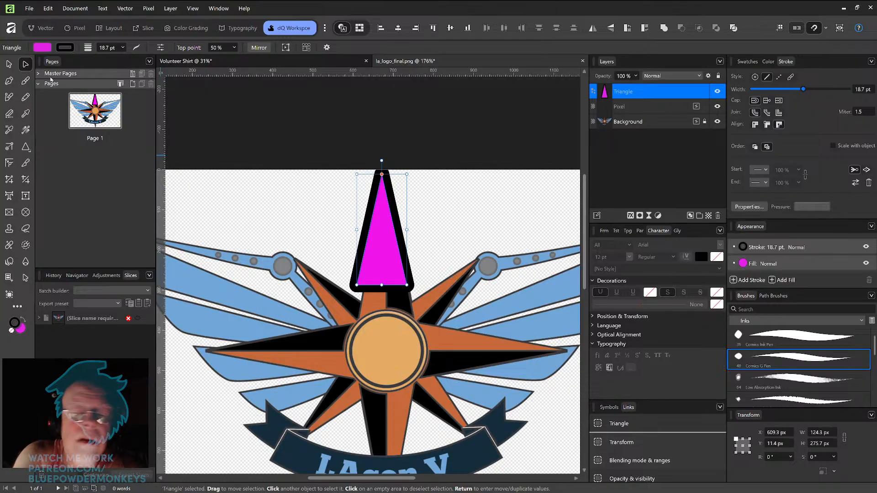
{"action": "left_click_drag", "start_coordinate": [406, 285], "coordinate": [413, 320]}
{"action": "mouse_move", "coordinate": [355, 323]}
{"action": "left_mouse_down"}
{"action": "mouse_move", "coordinate": [366, 302]}
{"action": "mouse_move", "coordinate": [359, 316]}
{"action": "left_mouse_up"}
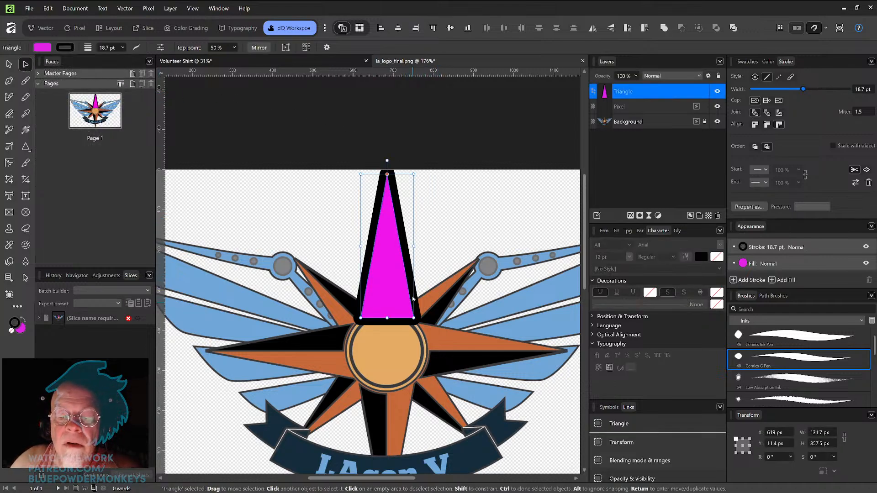
Step: Reselect the triangle and drag its top point up to the star's tip
{"action": "left_click", "coordinate": [440, 247]}
{"action": "key", "text": "v"}
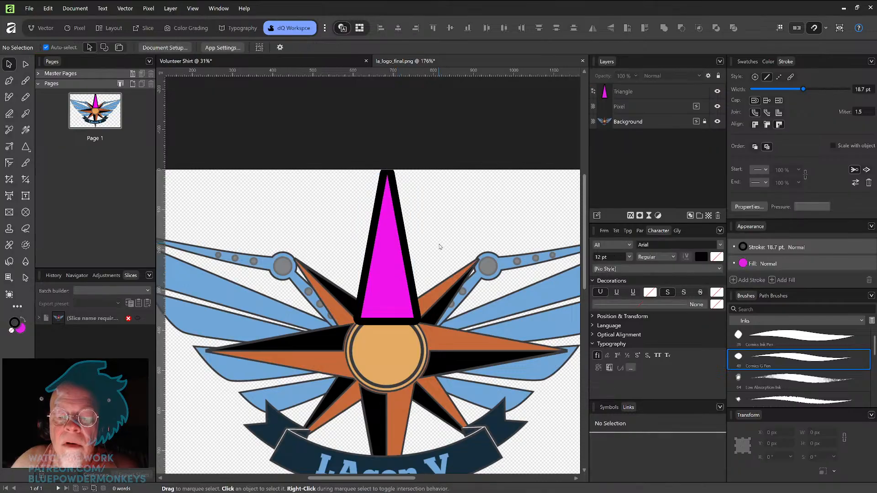
{"action": "left_click", "coordinate": [400, 269]}
{"action": "left_click", "coordinate": [25, 65]}
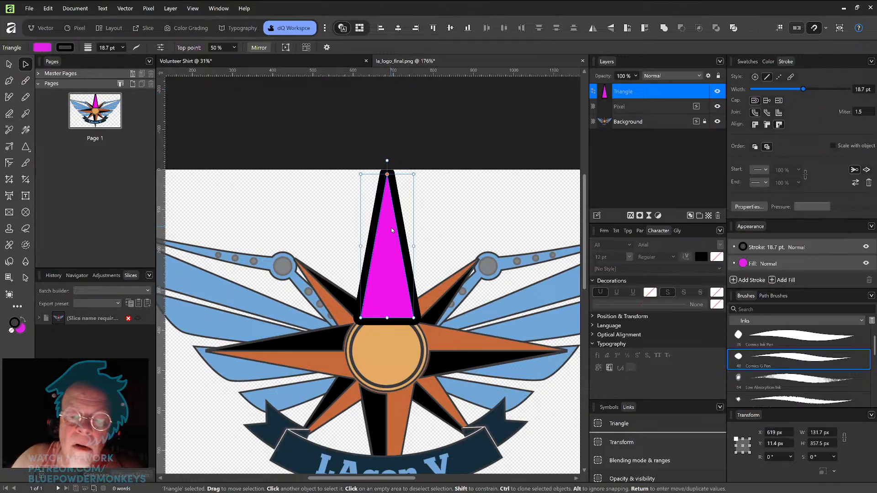
{"action": "left_click_drag", "start_coordinate": [390, 231], "coordinate": [389, 236]}
{"action": "left_click_drag", "start_coordinate": [386, 201], "coordinate": [389, 177]}
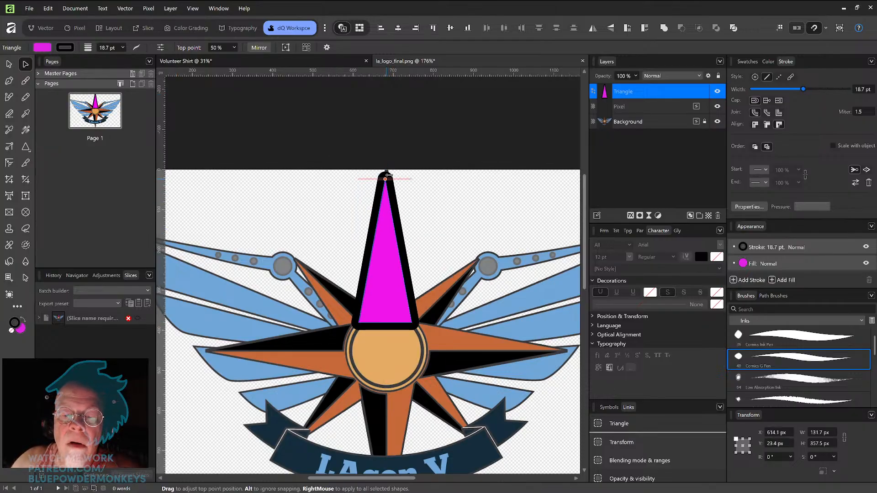
Step: Resize the triangle to about 146 × 346 px and align its stroke to the inside
{"action": "mouse_move", "coordinate": [411, 323]}
{"action": "left_mouse_down"}
{"action": "mouse_move", "coordinate": [421, 310]}
{"action": "mouse_move", "coordinate": [411, 315]}
{"action": "mouse_move", "coordinate": [421, 301]}
{"action": "mouse_move", "coordinate": [419, 317]}
{"action": "mouse_move", "coordinate": [418, 275]}
{"action": "mouse_move", "coordinate": [417, 317]}
{"action": "left_mouse_up"}
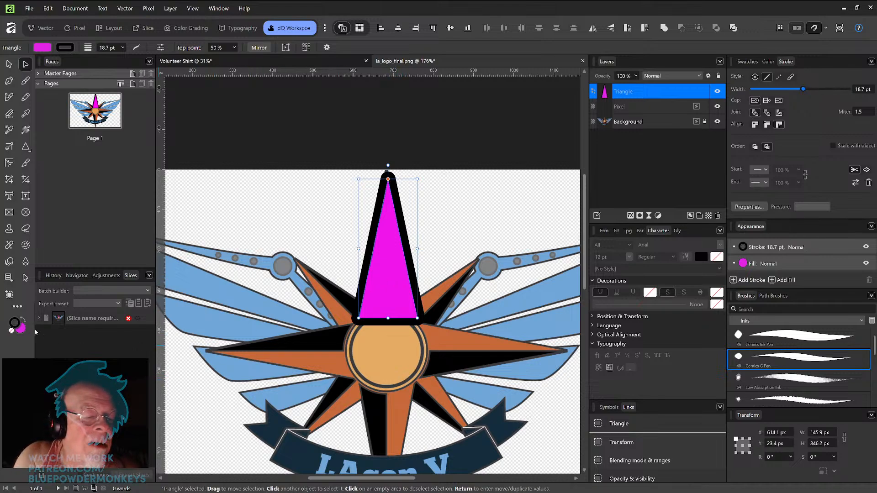
{"action": "left_click", "coordinate": [767, 125]}
Step: Stretch the triangle to about 153 × 376 px and place it over the star's top point
{"action": "left_click_drag", "start_coordinate": [404, 286], "coordinate": [401, 276]}
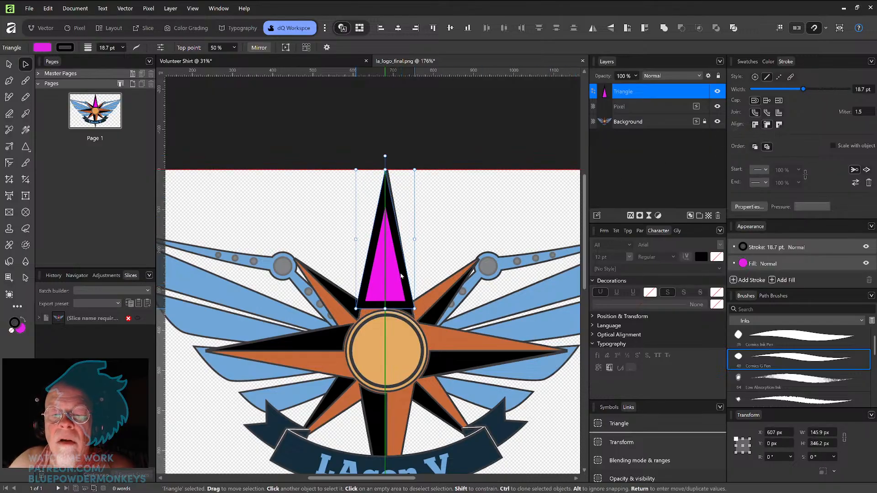
{"action": "left_click_drag", "start_coordinate": [385, 319], "coordinate": [386, 320]}
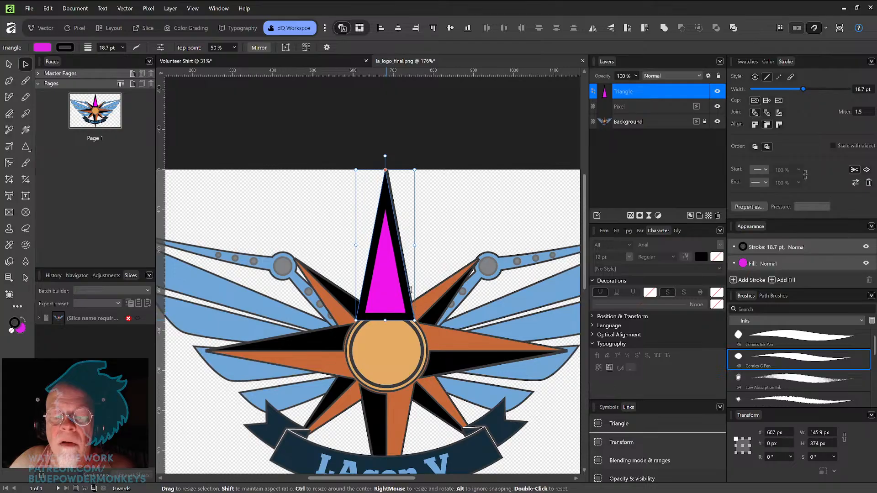
{"action": "mouse_move", "coordinate": [414, 245]}
{"action": "left_mouse_down"}
{"action": "mouse_move", "coordinate": [434, 247]}
{"action": "mouse_move", "coordinate": [417, 247]}
{"action": "left_mouse_up"}
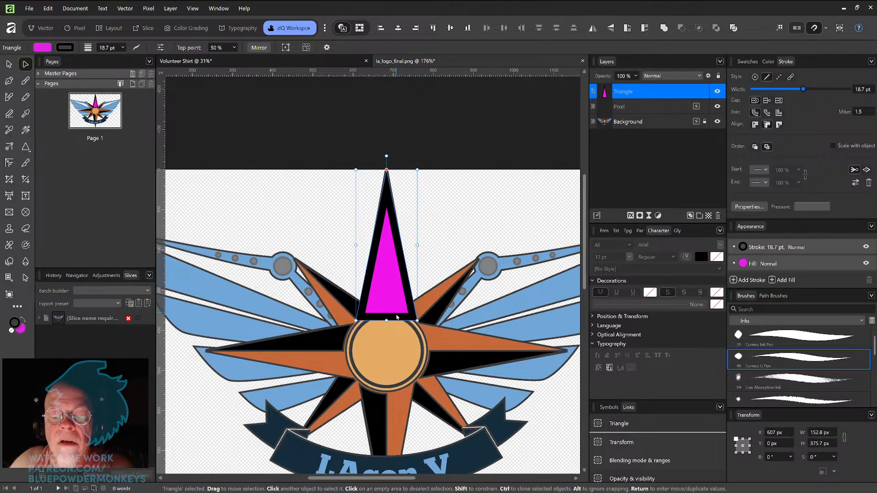
{"action": "left_click_drag", "start_coordinate": [392, 291], "coordinate": [390, 315]}
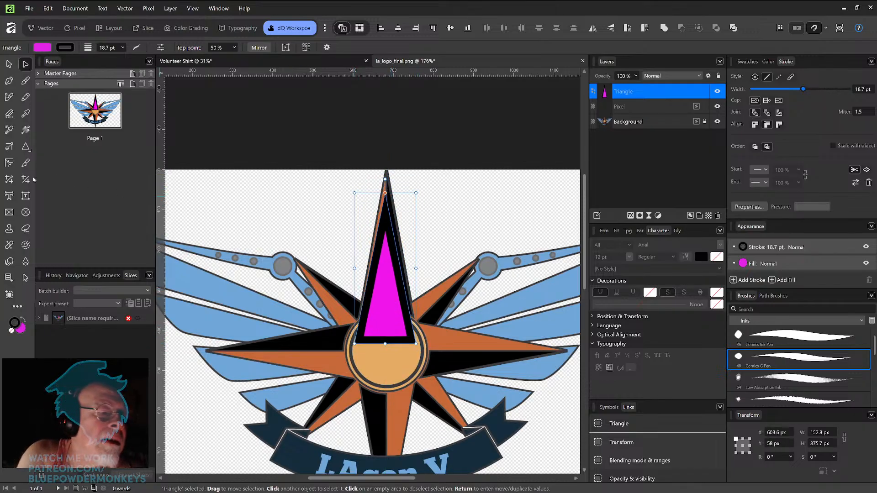
Step: Draw a rectangle about 244 × 403 px beside the star's top point
{"action": "right_click", "coordinate": [26, 146]}
{"action": "left_click", "coordinate": [64, 145]}
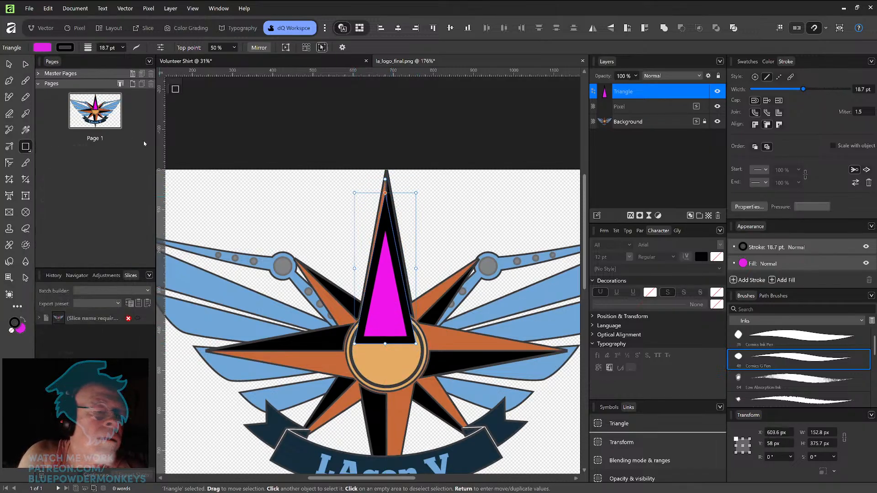
{"action": "left_click_drag", "start_coordinate": [435, 182], "coordinate": [532, 343]}
{"action": "left_click", "coordinate": [11, 330]}
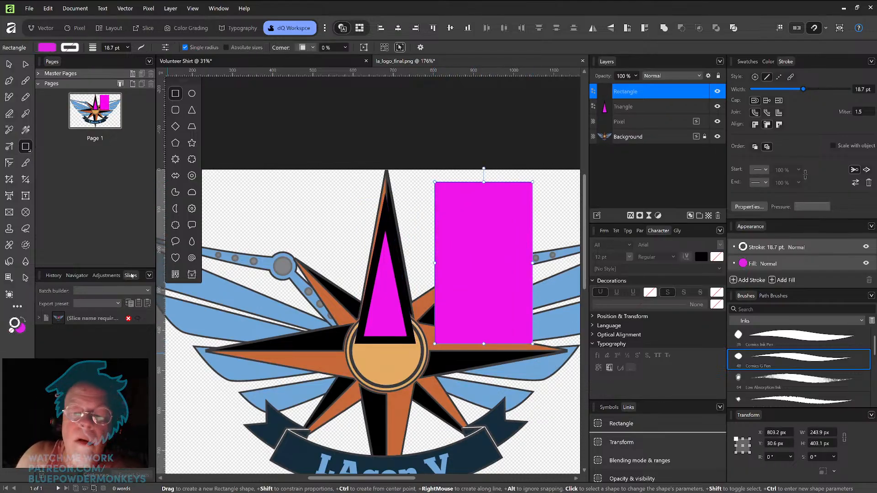
{"action": "left_click", "coordinate": [9, 66]}
{"action": "mouse_move", "coordinate": [510, 271]}
{"action": "left_mouse_down"}
{"action": "mouse_move", "coordinate": [491, 266]}
{"action": "mouse_move", "coordinate": [506, 258]}
{"action": "left_mouse_up"}
Step: Fill the triangle with the star's orange, sampled with the Color Picker
{"action": "left_click", "coordinate": [390, 310]}
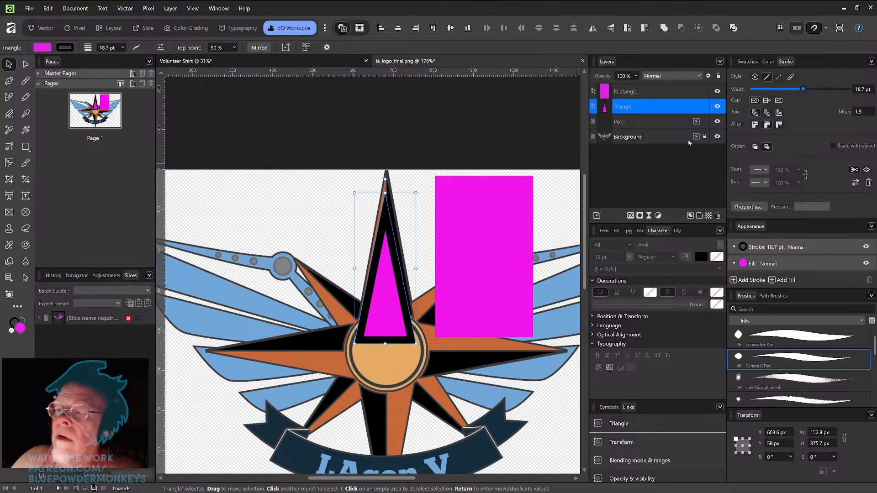
{"action": "left_click", "coordinate": [747, 61]}
{"action": "left_click", "coordinate": [823, 115]}
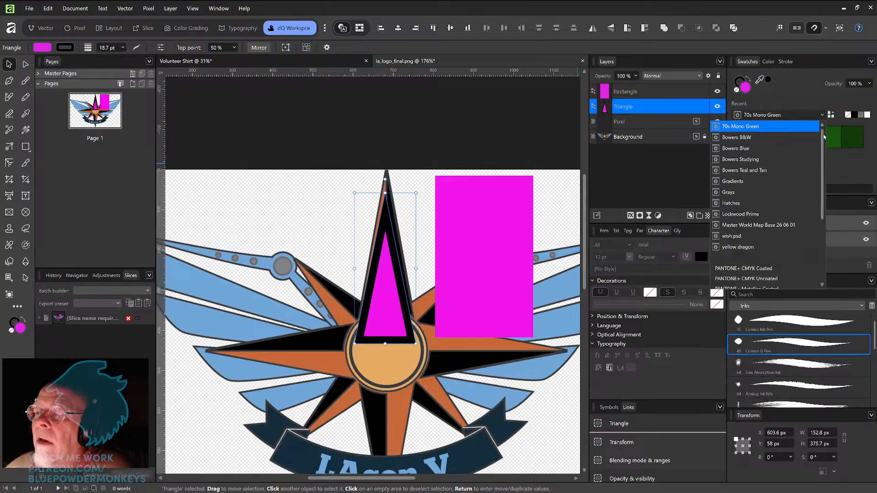
{"action": "left_click", "coordinate": [791, 118]}
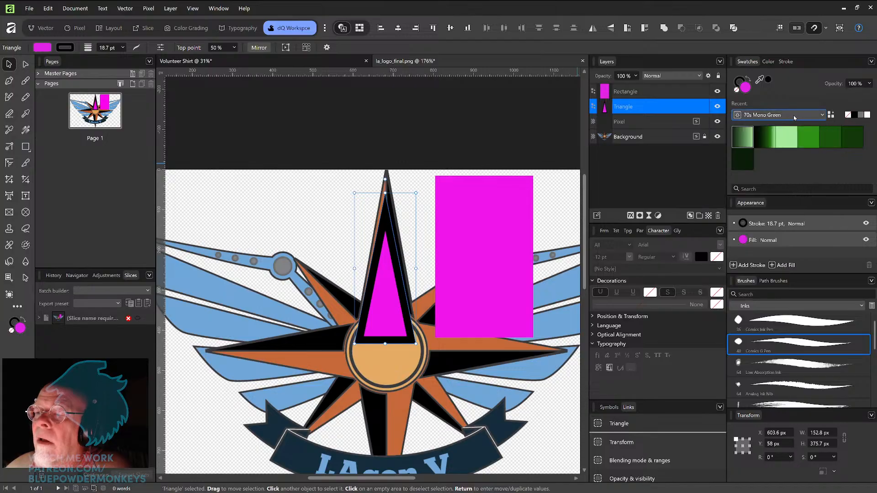
{"action": "left_click", "coordinate": [822, 116]}
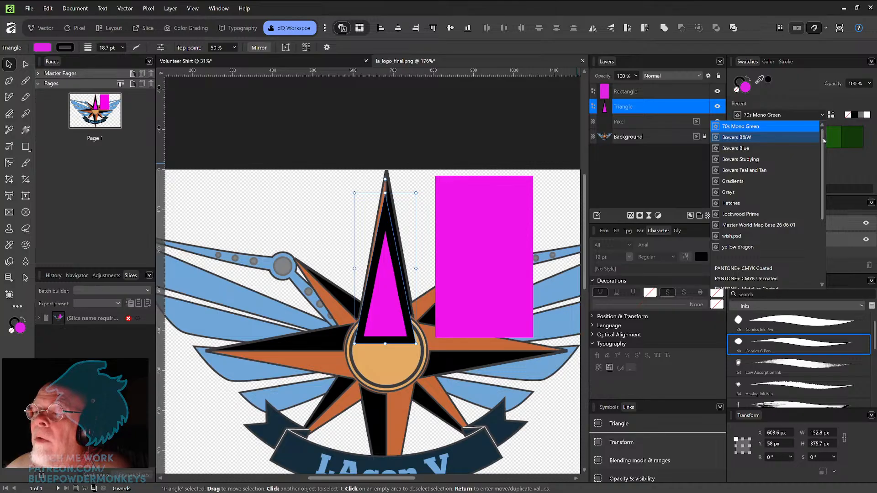
{"action": "scroll", "coordinate": [822, 160], "scroll_direction": "down", "scroll_amount": 1}
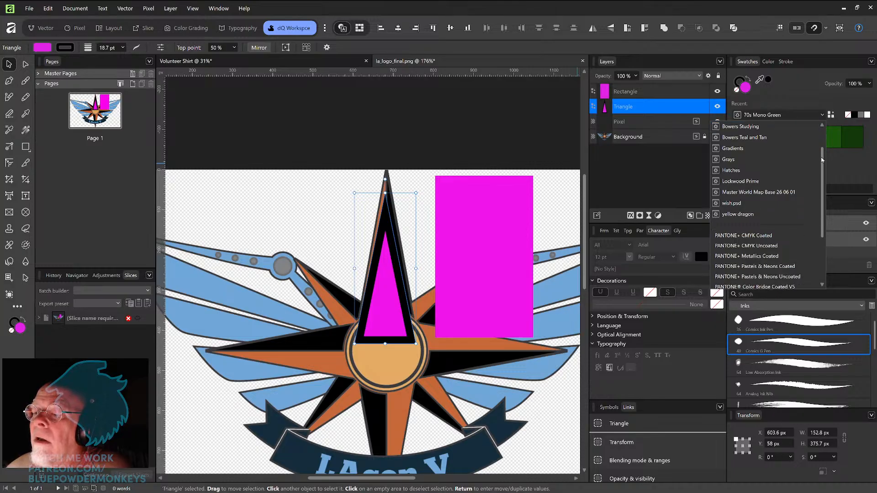
{"action": "left_click_drag", "start_coordinate": [821, 160], "coordinate": [823, 138]}
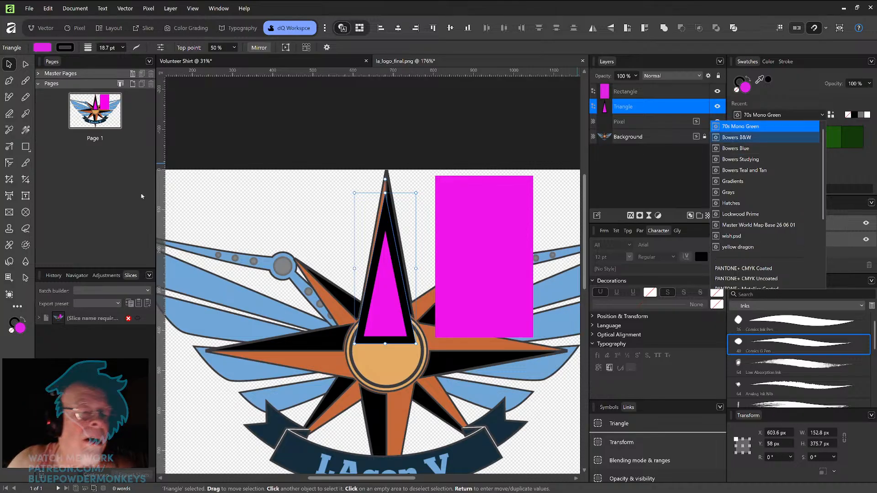
{"action": "left_click", "coordinate": [28, 114]}
{"action": "left_click_drag", "start_coordinate": [248, 91], "coordinate": [332, 364]}
{"action": "left_click", "coordinate": [332, 364]}
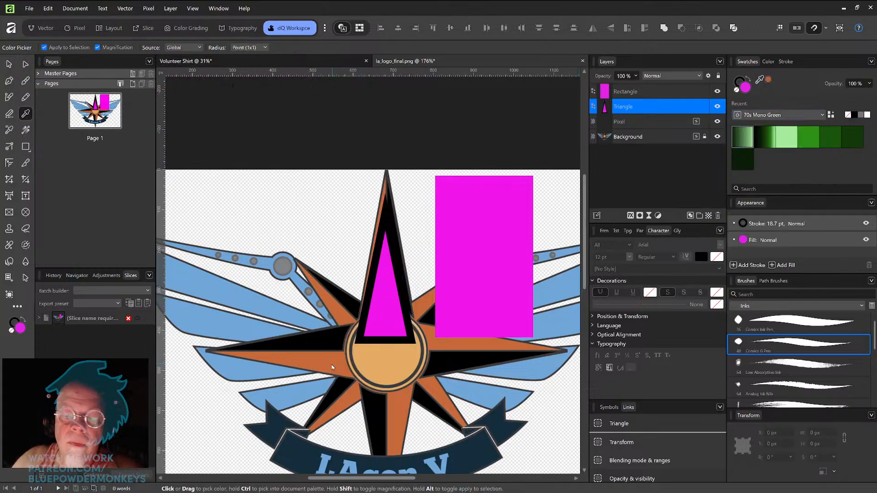
{"action": "key", "text": "v"}
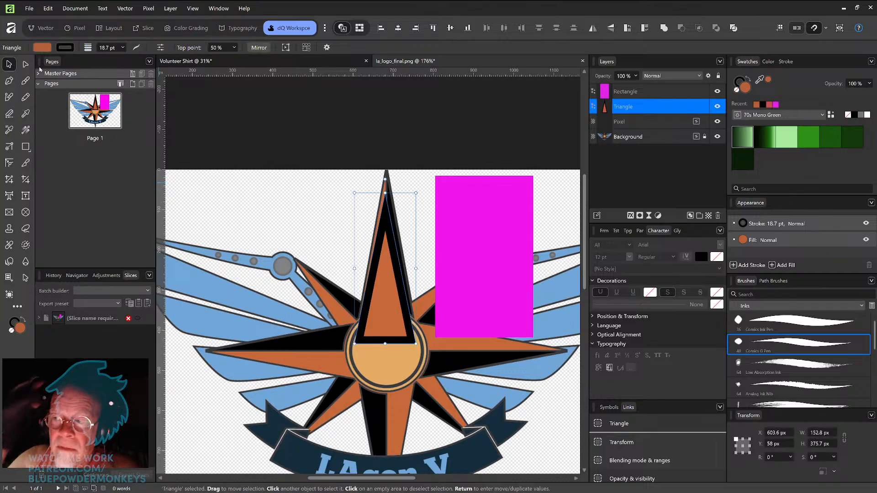
Step: Stretch the triangle to about 434 px tall and remove its stroke
{"action": "left_click_drag", "start_coordinate": [385, 193], "coordinate": [389, 171]}
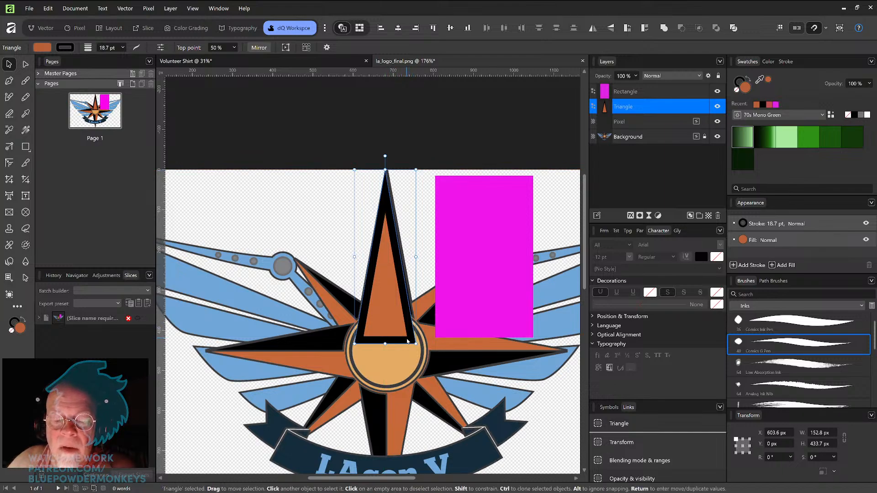
{"action": "left_click", "coordinate": [23, 329]}
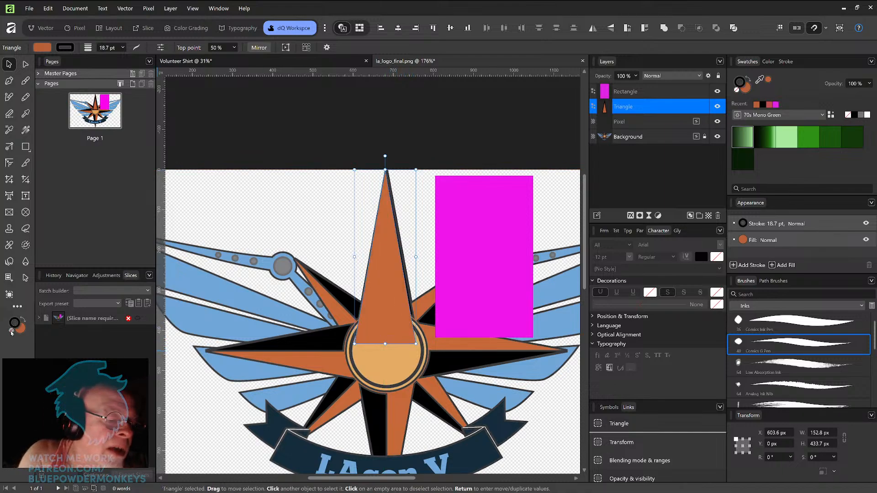
Step: Move the orange triangle left off the star and hide the background layer
{"action": "left_click_drag", "start_coordinate": [387, 309], "coordinate": [335, 312]}
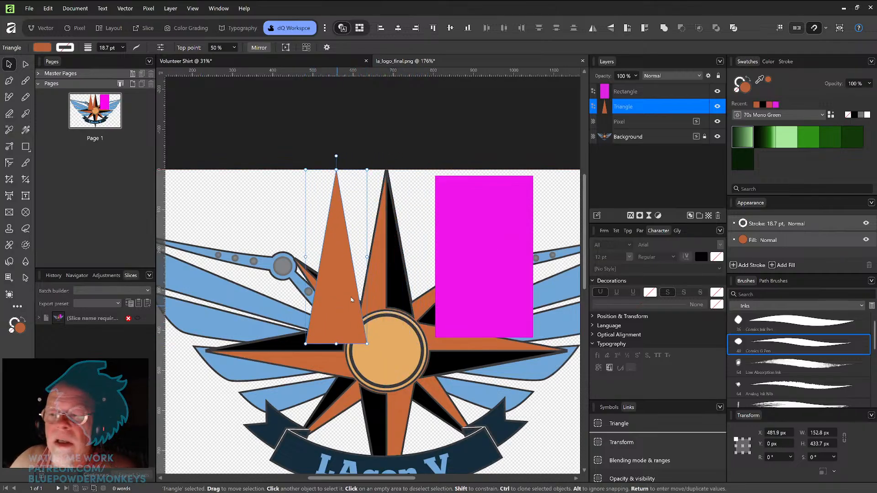
{"action": "left_click", "coordinate": [716, 137]}
Step: Duplicate the orange triangle to its right and fill the copy black
{"action": "mouse_move", "coordinate": [335, 311]}
{"action": "left_mouse_down"}
{"action": "mouse_move", "coordinate": [308, 317]}
{"action": "mouse_move", "coordinate": [386, 321]}
{"action": "left_mouse_up"}
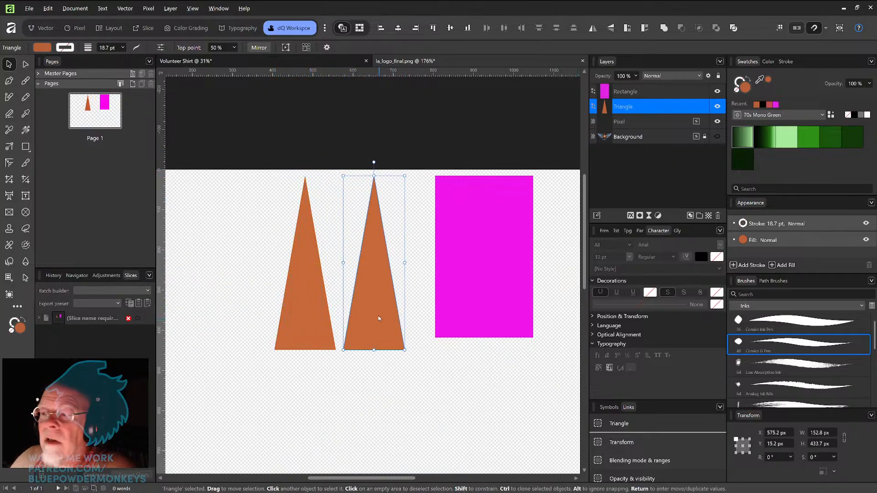
{"action": "left_click", "coordinate": [762, 105]}
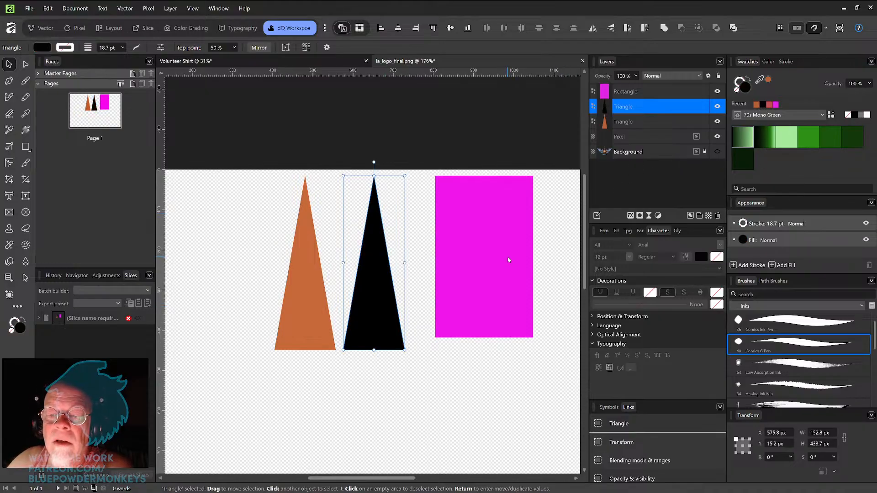
Step: Stretch the rectangle to about 487 px tall and move it over the black triangle's right half
{"action": "left_click_drag", "start_coordinate": [495, 267], "coordinate": [486, 259]}
{"action": "left_click_drag", "start_coordinate": [470, 329], "coordinate": [469, 361]}
{"action": "left_click_drag", "start_coordinate": [481, 310], "coordinate": [435, 309]}
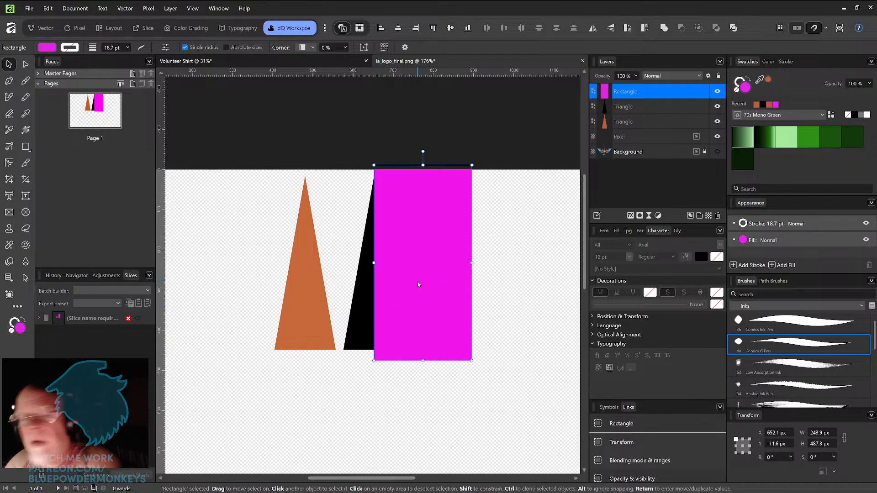
Step: Subtract the rectangle from the black triangle to keep its left half
{"action": "left_click", "coordinate": [364, 302], "text": "shift"}
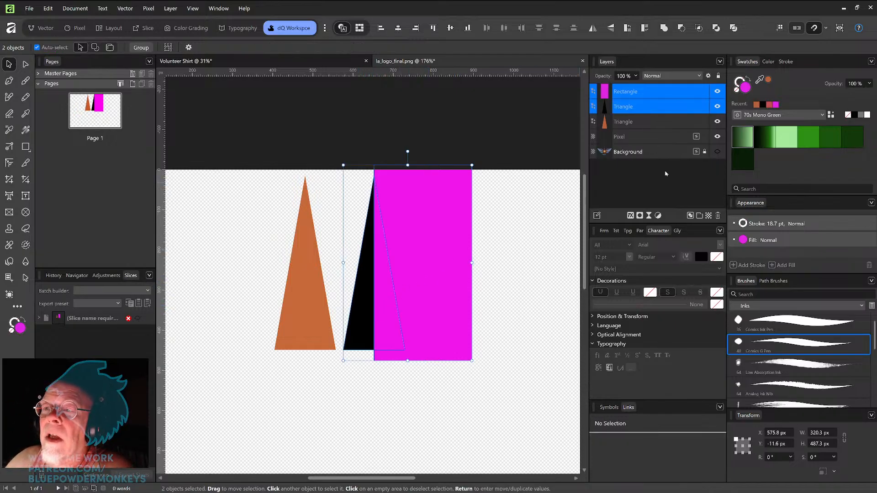
{"action": "left_click", "coordinate": [681, 28]}
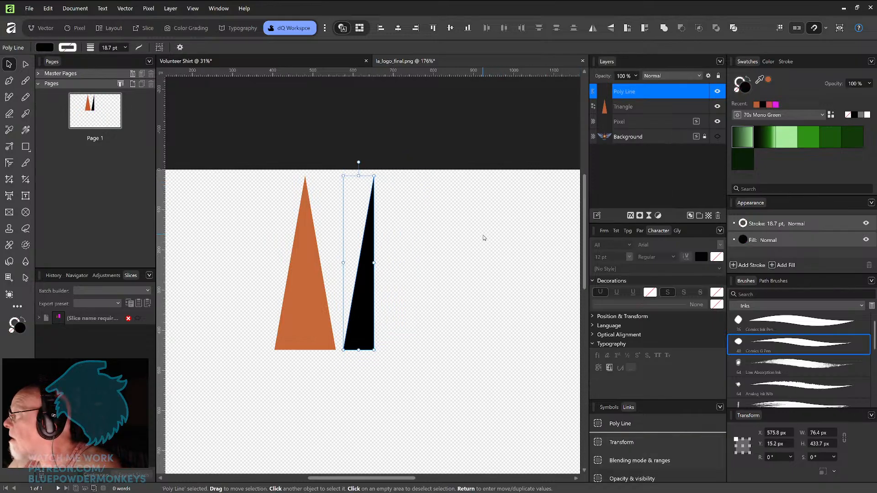
Step: Paste the rectangle over the orange triangle's left half and subtract it to keep the right half
{"action": "key", "text": "ctrl+v"}
{"action": "left_click_drag", "start_coordinate": [439, 292], "coordinate": [272, 308]}
{"action": "left_click", "coordinate": [325, 306], "text": "shift"}
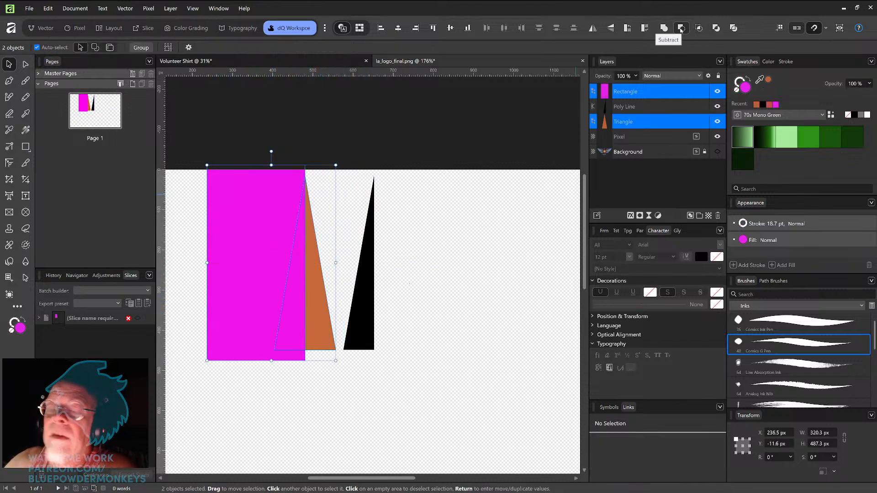
{"action": "left_click", "coordinate": [681, 33]}
Step: Join the black left half to the orange right half and duplicate the pair to the right
{"action": "left_click_drag", "start_coordinate": [372, 320], "coordinate": [305, 321]}
{"action": "left_click_drag", "start_coordinate": [366, 333], "coordinate": [302, 285]}
{"action": "mouse_move", "coordinate": [325, 313]}
{"action": "left_mouse_down"}
{"action": "mouse_move", "coordinate": [407, 318]}
{"action": "mouse_move", "coordinate": [326, 332]}
{"action": "mouse_move", "coordinate": [419, 332]}
{"action": "left_mouse_up"}
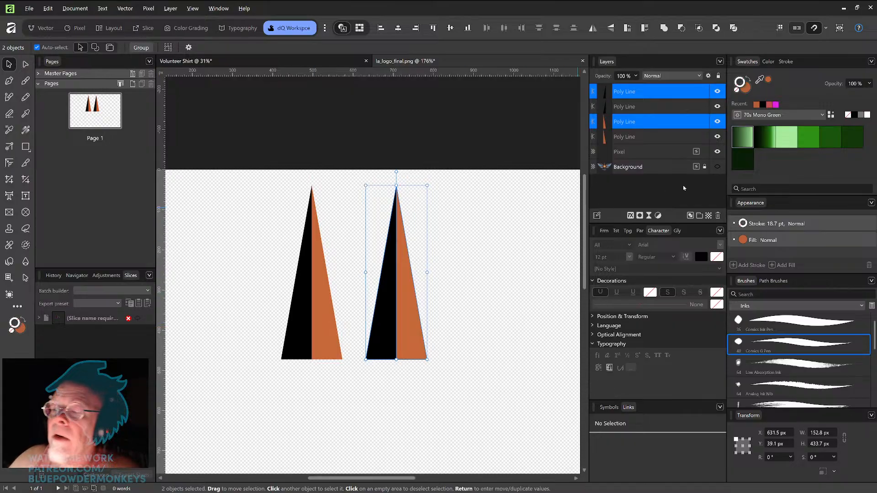
Step: Try a black 5.9 pt stroke with centre and outside alignments on the duplicated pair and undo those changes
{"action": "left_click", "coordinate": [765, 105]}
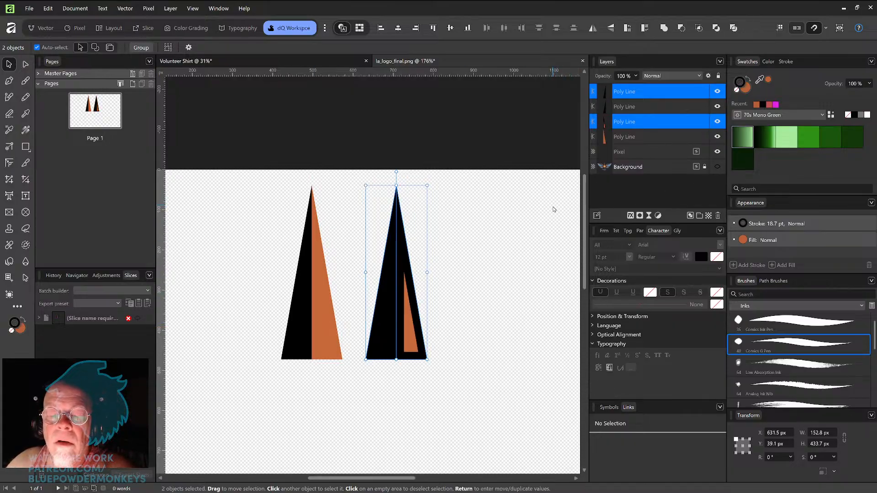
{"action": "left_click", "coordinate": [786, 61]}
{"action": "mouse_move", "coordinate": [803, 89]}
{"action": "left_mouse_down"}
{"action": "mouse_move", "coordinate": [773, 90]}
{"action": "mouse_move", "coordinate": [785, 93]}
{"action": "left_mouse_up"}
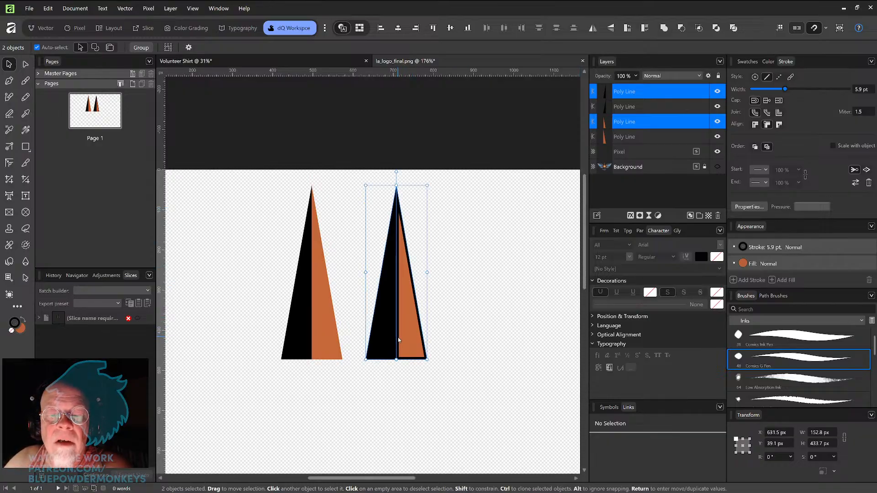
{"action": "left_click", "coordinate": [755, 129]}
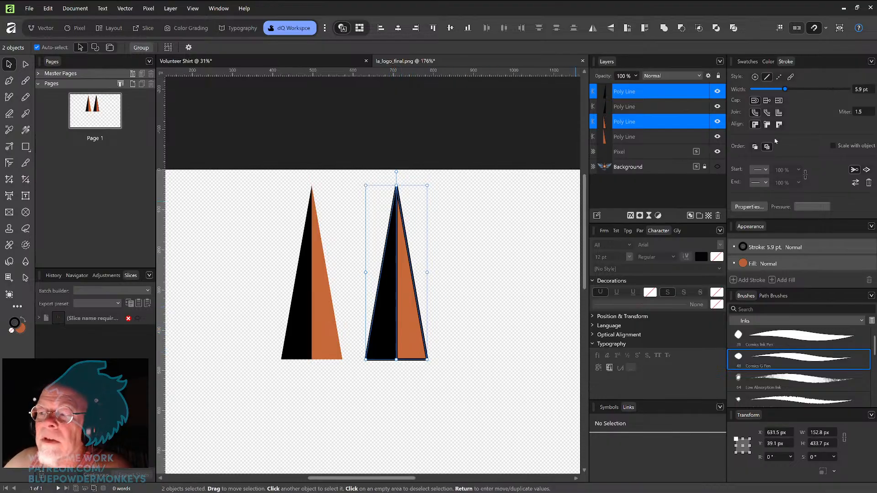
{"action": "left_click", "coordinate": [779, 125]}
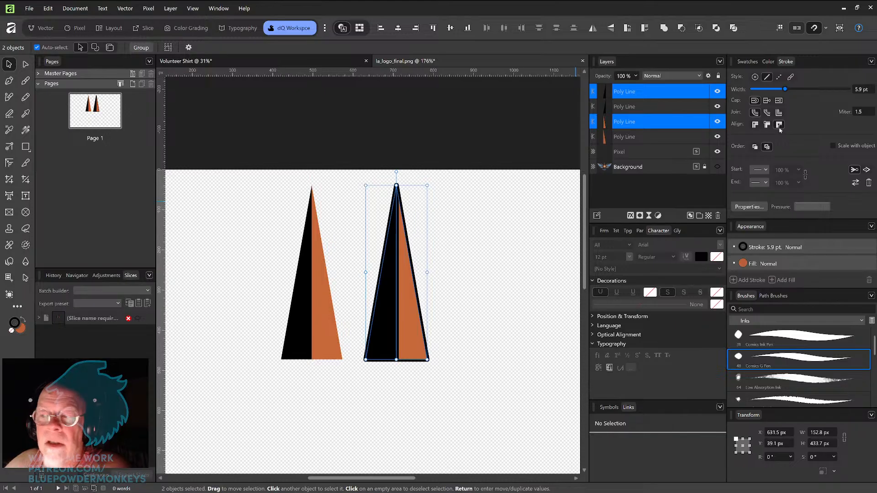
{"action": "key", "text": "ctrl+z"}
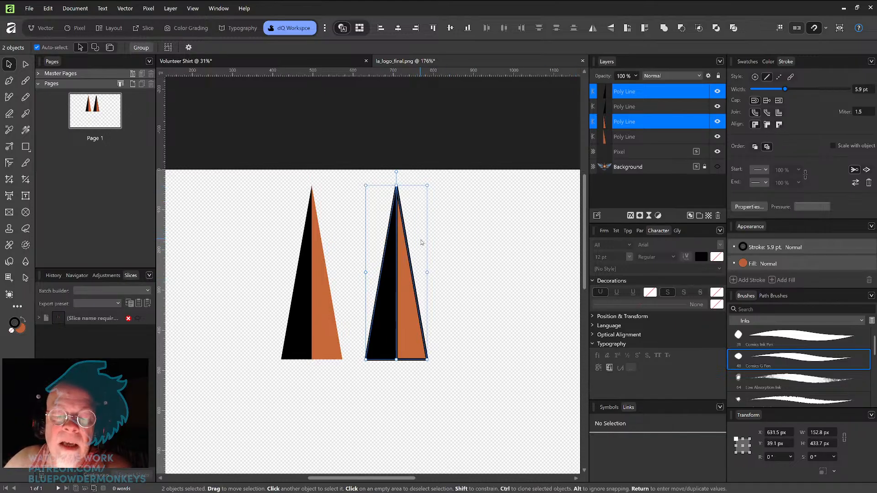
{"action": "key", "text": "ctrl+z"}
{"action": "key", "text": "ctrl+z"}
{"action": "key", "text": "ctrl+z"}
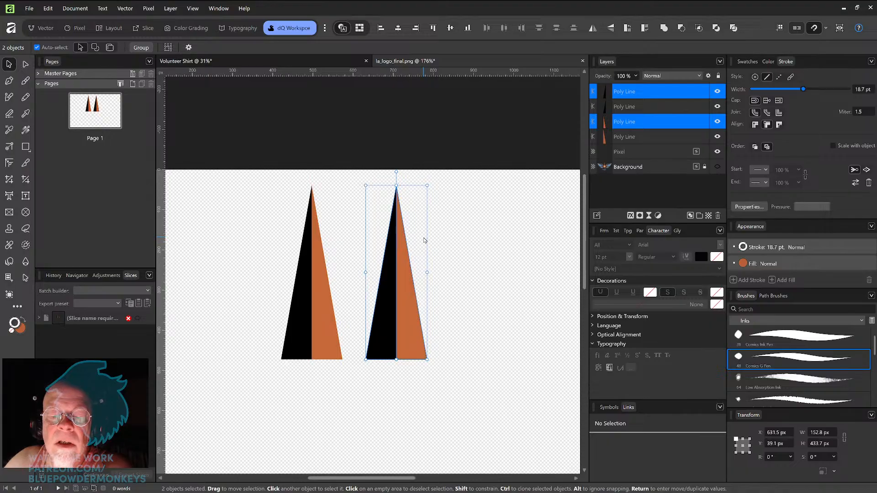
Step: Duplicate the two-tone triangle pair again to the right
{"action": "left_click_drag", "start_coordinate": [450, 323], "coordinate": [492, 309]}
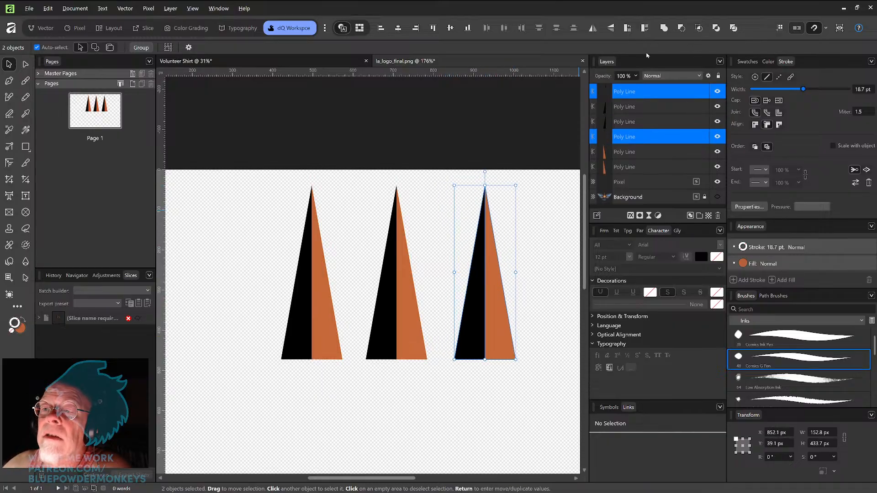
Step: Merge the third two-tone triangle pair into one orange triangle, give it a black stroke and shift it slightly left
{"action": "left_click", "coordinate": [664, 28]}
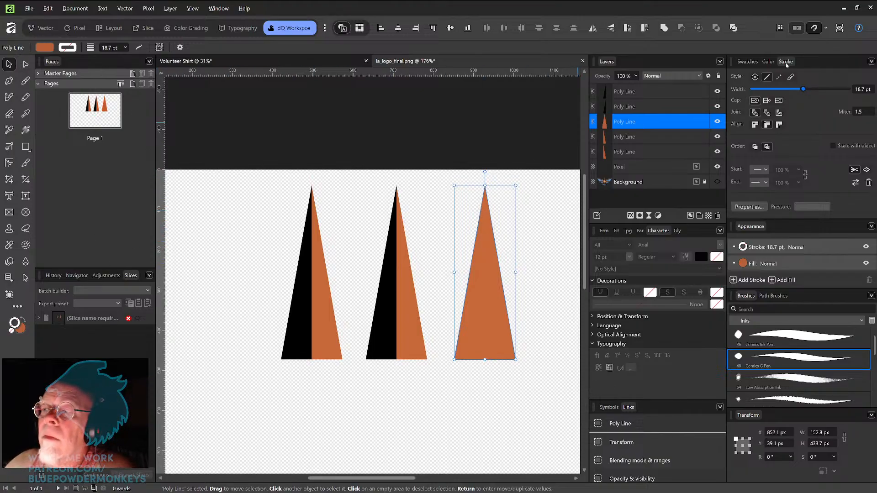
{"action": "left_click", "coordinate": [769, 61]}
{"action": "left_click", "coordinate": [747, 62]}
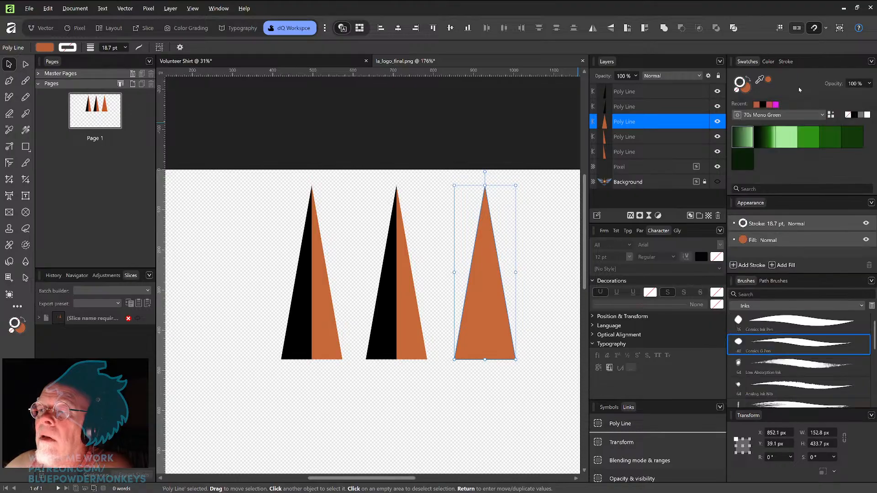
{"action": "left_click", "coordinate": [763, 105]}
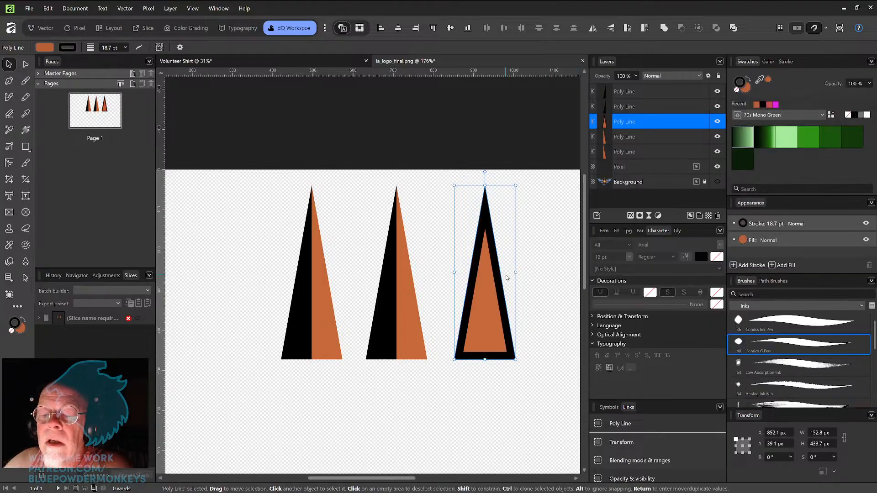
{"action": "left_click_drag", "start_coordinate": [494, 304], "coordinate": [474, 302]}
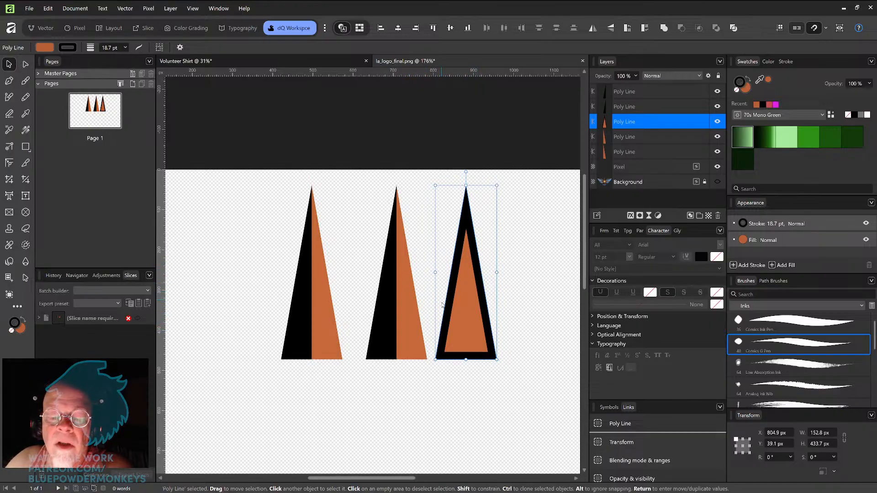
Step: Delete all the test triangles and reveal the compass-star logo again
{"action": "left_click_drag", "start_coordinate": [512, 362], "coordinate": [249, 315]}
{"action": "key", "text": "Delete"}
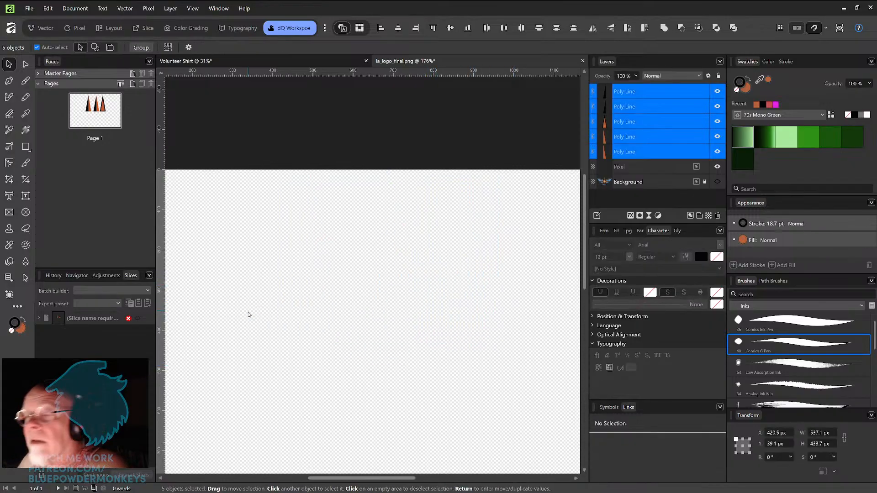
{"action": "left_click", "coordinate": [717, 106]}
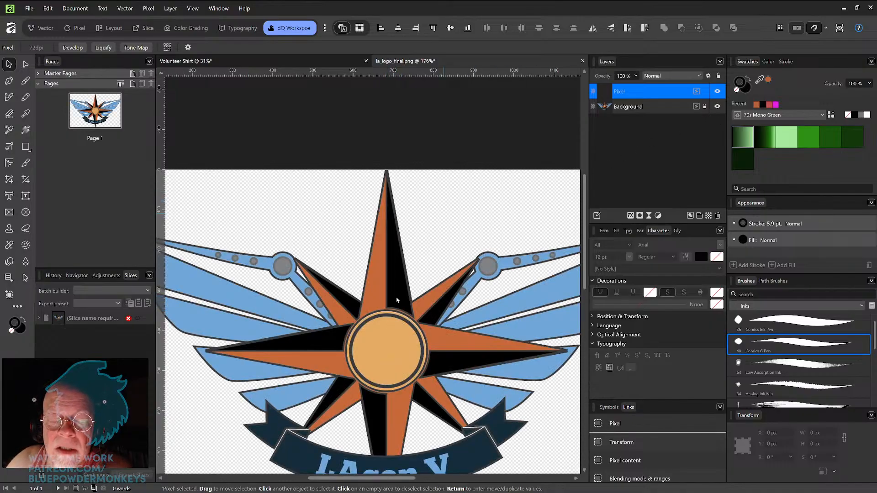
Step: Zoom into the top star point and draw a short horizontal line across its orange half with the Pen tool
{"action": "key", "text": "ctrl+plus"}
{"action": "key", "text": "ctrl+plus"}
{"action": "key", "text": "ctrl+plus"}
{"action": "key", "text": "space"}
{"action": "left_click_drag", "start_coordinate": [386, 280], "coordinate": [432, 253]}
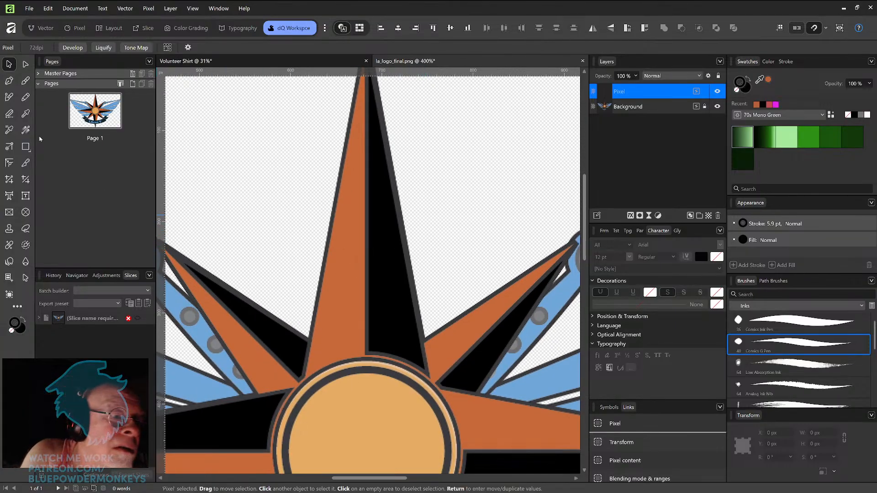
{"action": "left_click", "coordinate": [26, 148]}
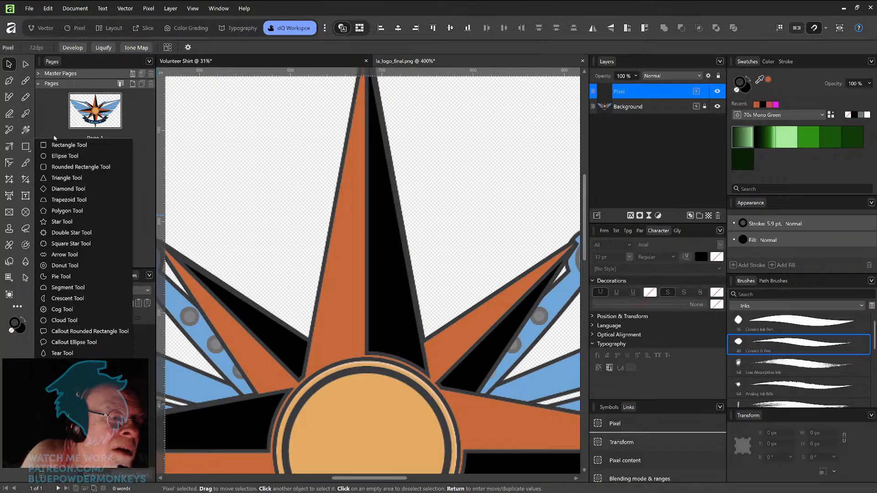
{"action": "left_click", "coordinate": [9, 81]}
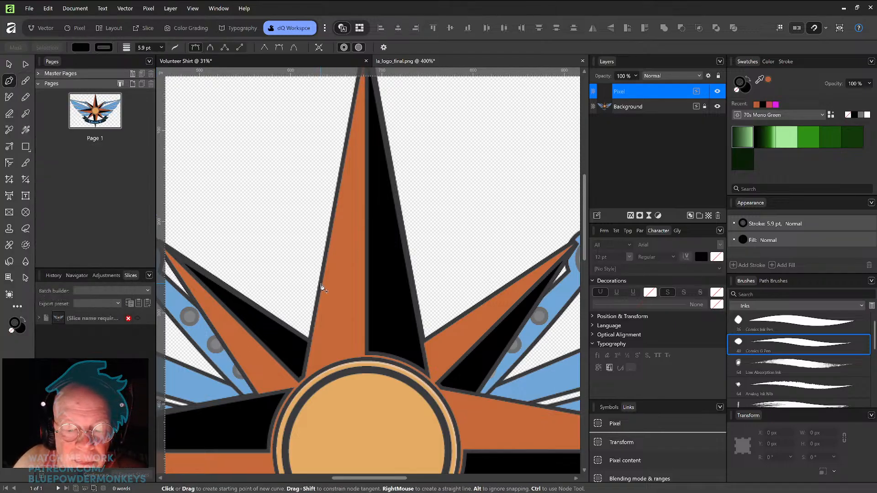
{"action": "left_click_drag", "start_coordinate": [319, 283], "coordinate": [342, 284]}
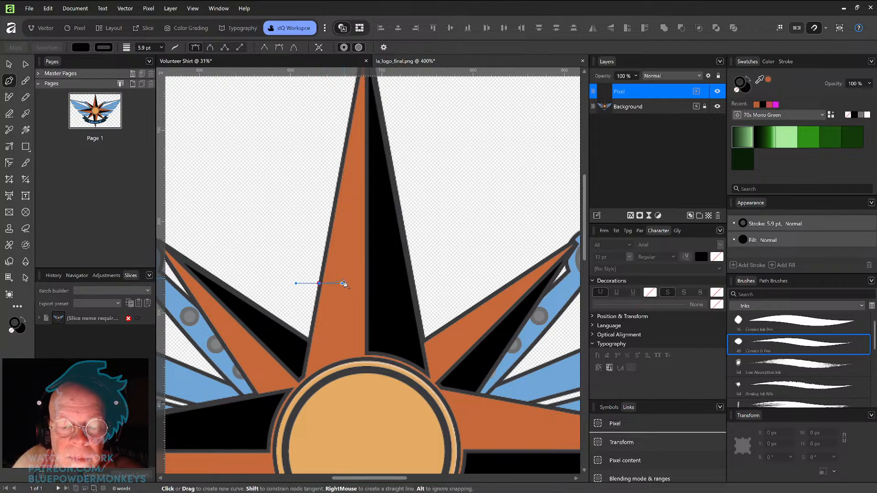
{"action": "key", "text": "Escape"}
{"action": "left_click", "coordinate": [320, 284]}
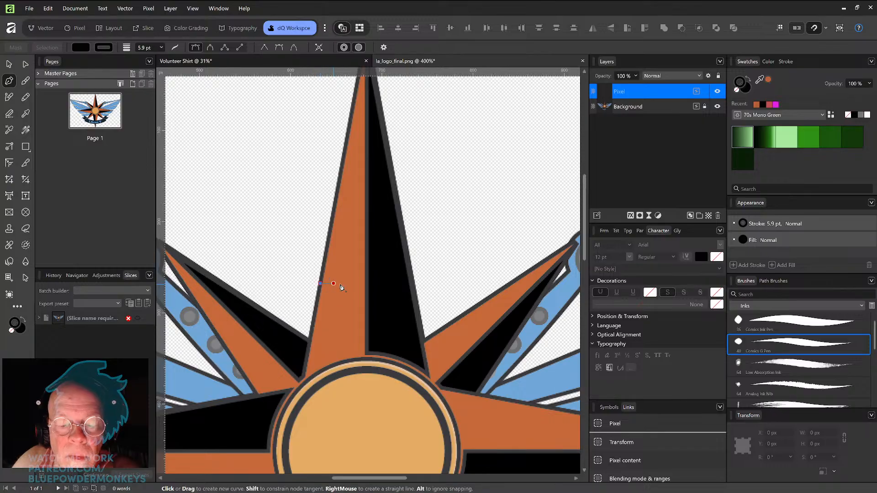
{"action": "left_click", "coordinate": [364, 284]}
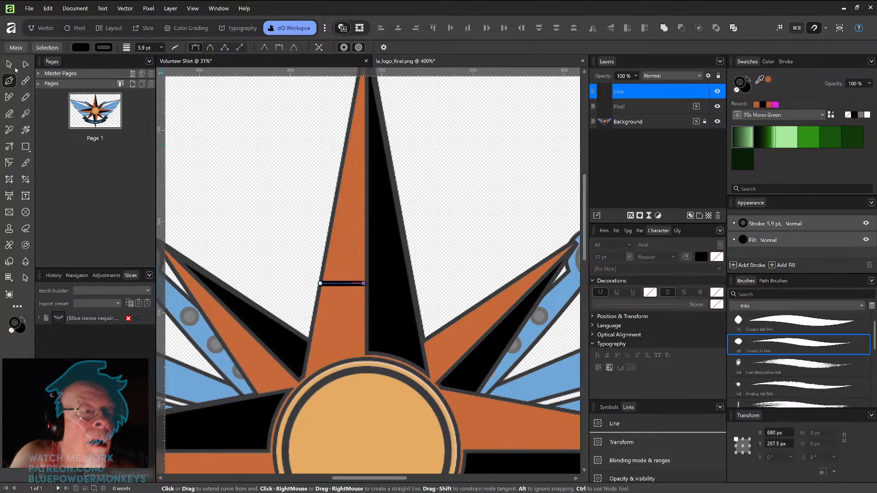
{"action": "key", "text": "v"}
Step: Adjust the line so its ends meet the edges of the orange half, about 46.7 px long
{"action": "left_click", "coordinate": [785, 61]}
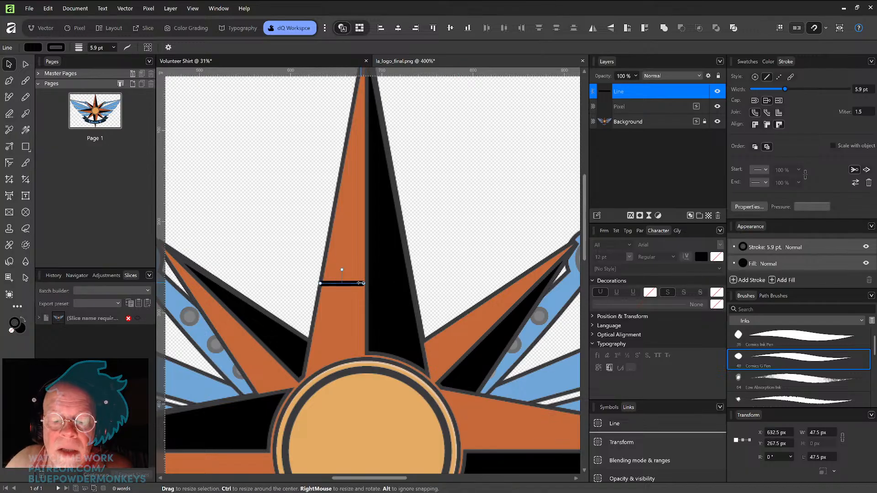
{"action": "scroll", "coordinate": [396, 249], "scroll_direction": "up", "scroll_amount": 2}
{"action": "scroll", "coordinate": [396, 249], "scroll_direction": "up", "scroll_amount": 2}
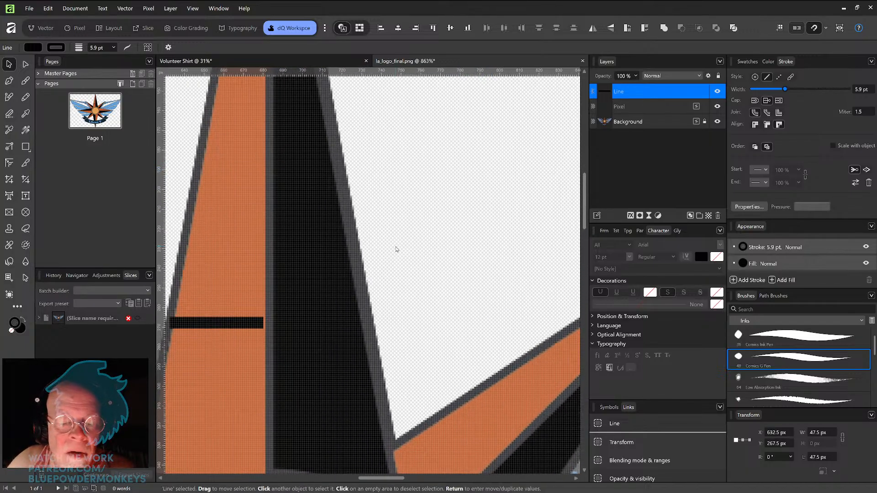
{"action": "left_click_drag", "start_coordinate": [343, 294], "coordinate": [481, 261]}
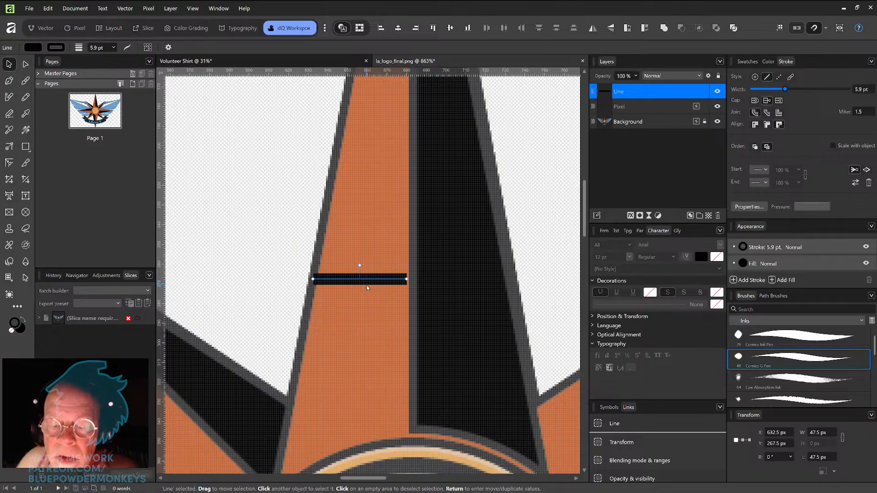
{"action": "key", "text": "Right"}
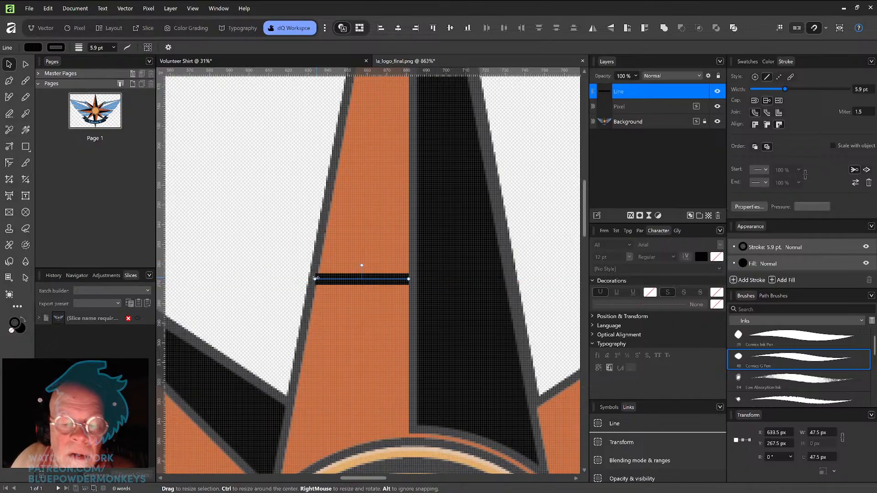
{"action": "left_click_drag", "start_coordinate": [316, 280], "coordinate": [316, 280]}
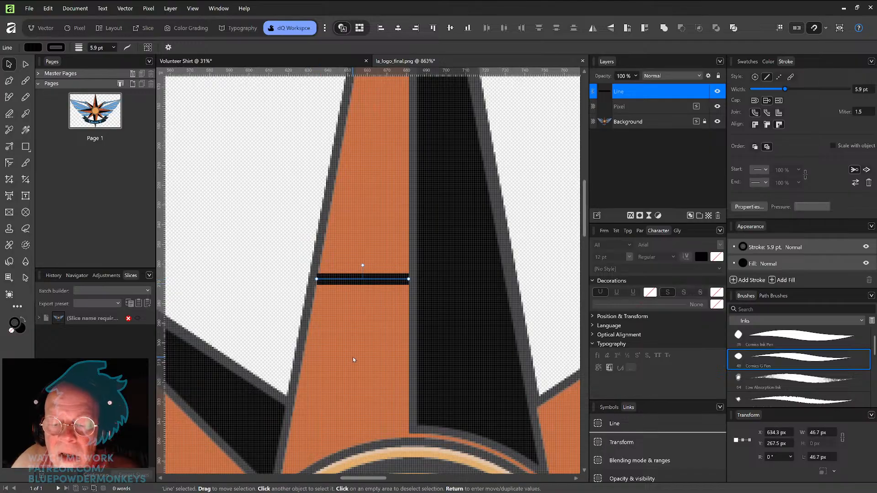
{"action": "mouse_move", "coordinate": [375, 283]}
{"action": "left_mouse_down"}
{"action": "mouse_move", "coordinate": [477, 293]}
{"action": "mouse_move", "coordinate": [404, 304]}
{"action": "mouse_move", "coordinate": [378, 298]}
{"action": "mouse_move", "coordinate": [378, 280]}
{"action": "left_mouse_up"}
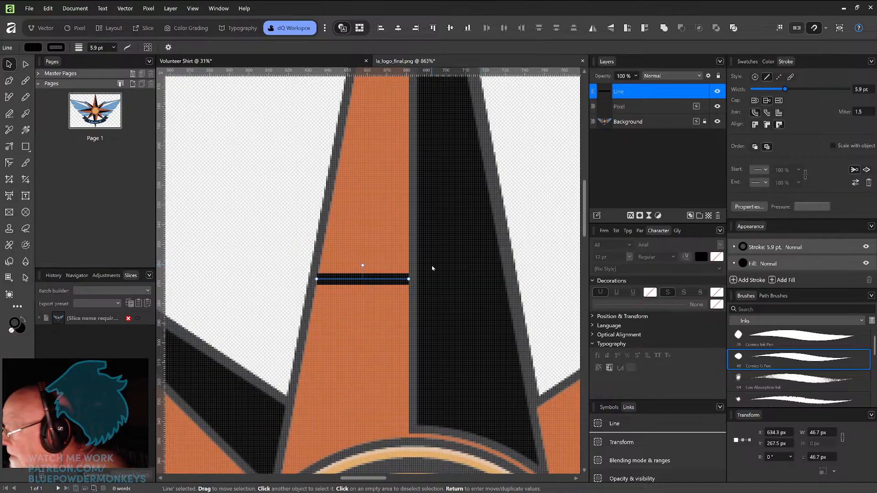
Step: Duplicate the line, colour the copy's stroke orange and move it across the black half of the point
{"action": "key", "text": "ctrl+j"}
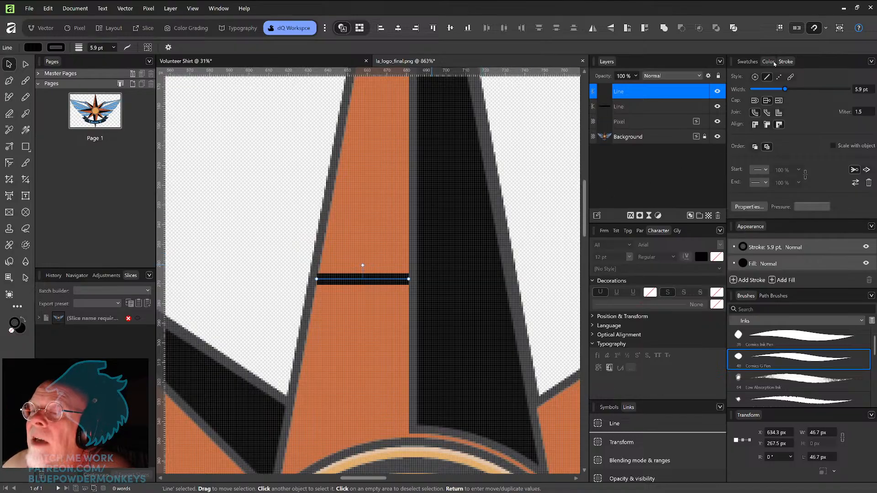
{"action": "left_click", "coordinate": [747, 61]}
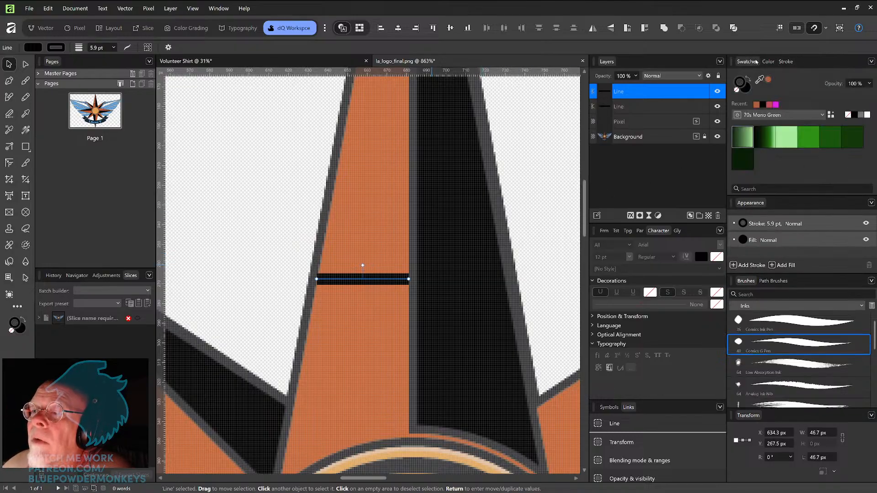
{"action": "left_click", "coordinate": [757, 104]}
{"action": "left_click_drag", "start_coordinate": [381, 281], "coordinate": [479, 287]}
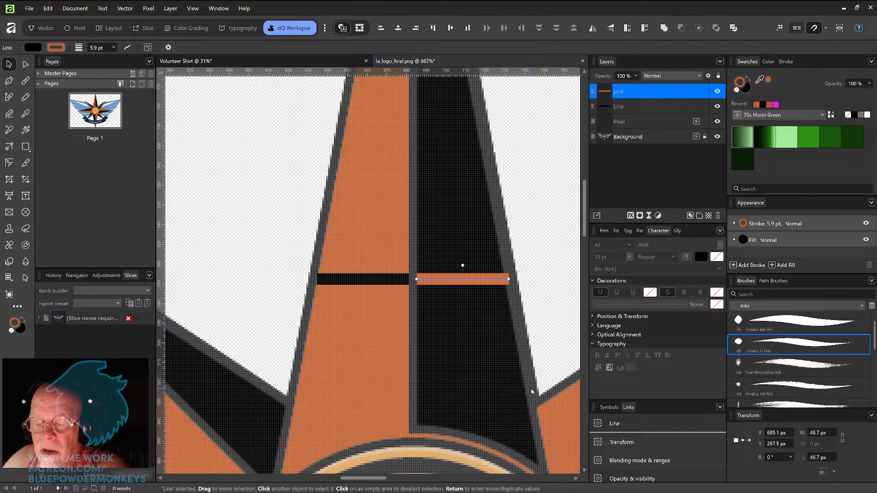
Step: Inspect the black and orange lines across the top star point at different zoom levels
{"action": "scroll", "coordinate": [534, 338], "scroll_direction": "down", "scroll_amount": 3}
{"action": "scroll", "coordinate": [513, 297], "scroll_direction": "right", "scroll_amount": 1}
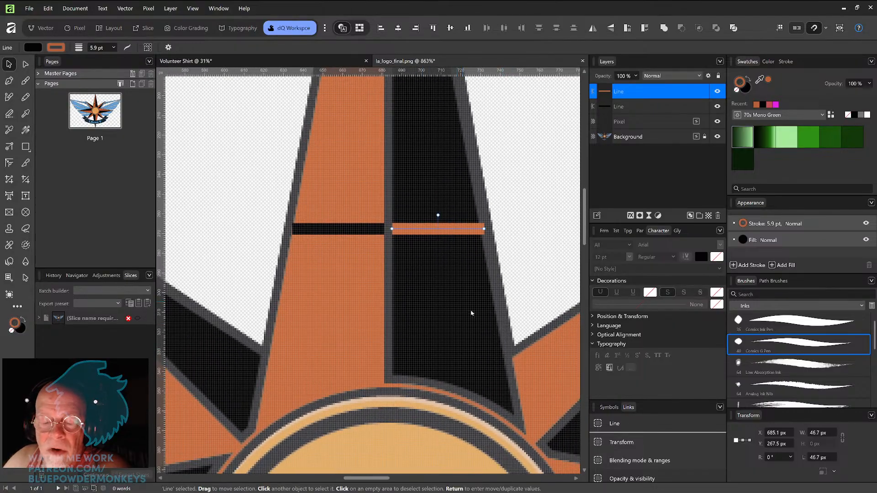
{"action": "scroll", "coordinate": [482, 316], "scroll_direction": "down", "scroll_amount": 6}
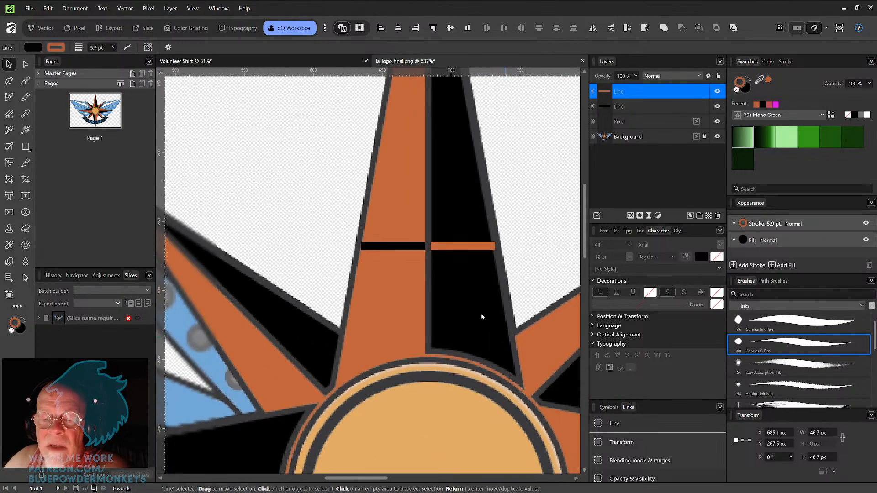
{"action": "left_click_drag", "start_coordinate": [531, 323], "coordinate": [495, 288]}
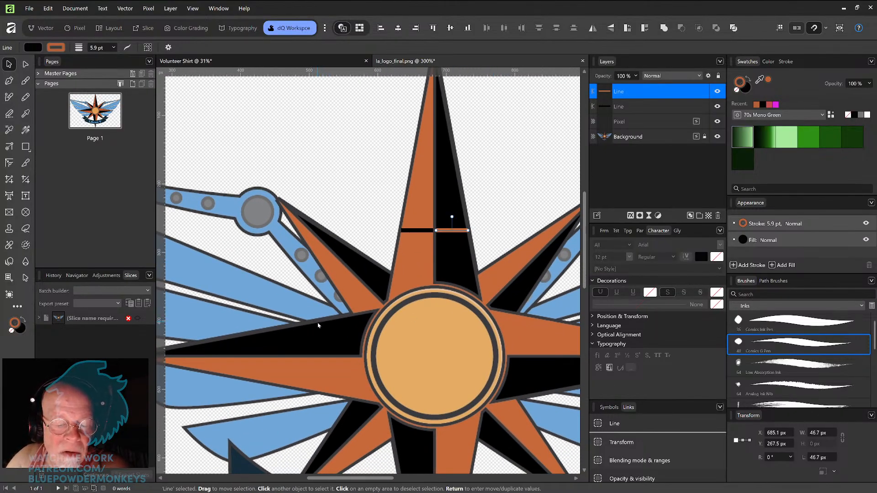
{"action": "left_click_drag", "start_coordinate": [436, 367], "coordinate": [413, 303]}
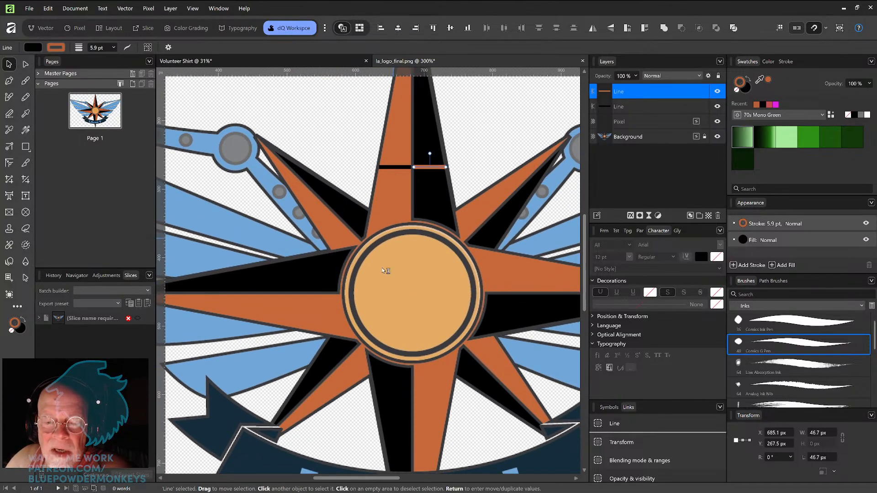
{"action": "left_click_drag", "start_coordinate": [483, 382], "coordinate": [424, 398]}
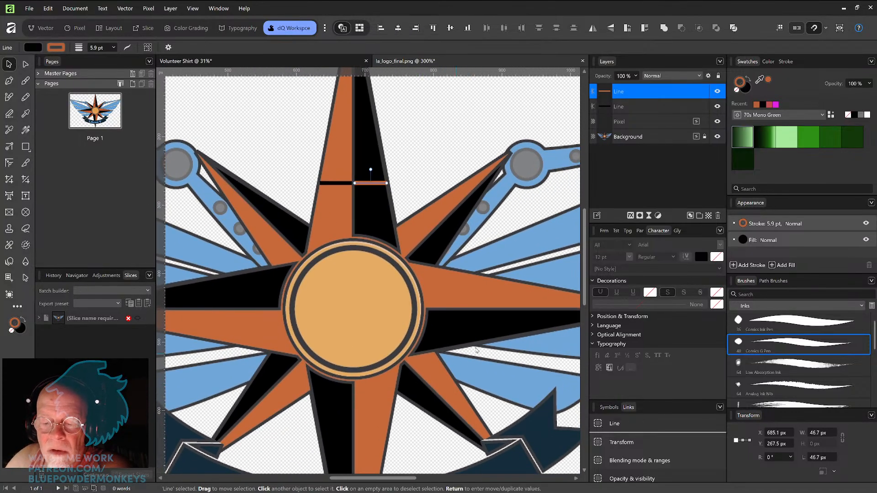
{"action": "scroll", "coordinate": [457, 360], "scroll_direction": "up", "scroll_amount": 4}
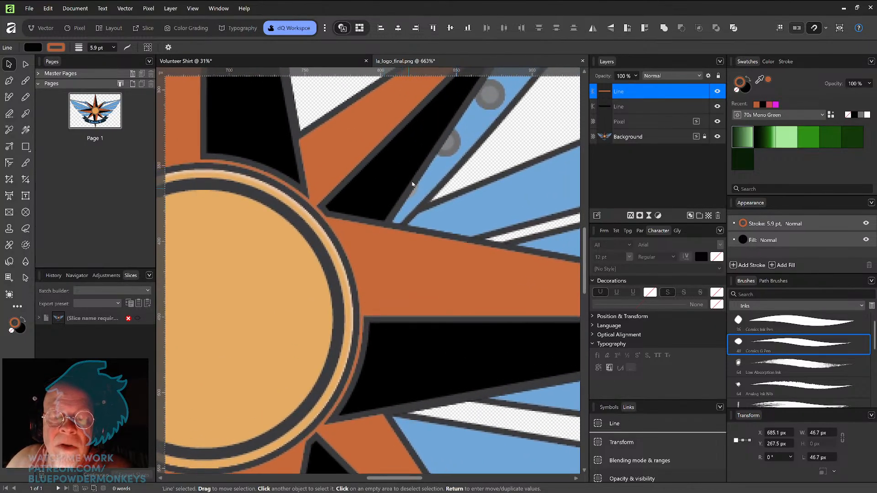
{"action": "scroll", "coordinate": [456, 271], "scroll_direction": "down", "scroll_amount": 3}
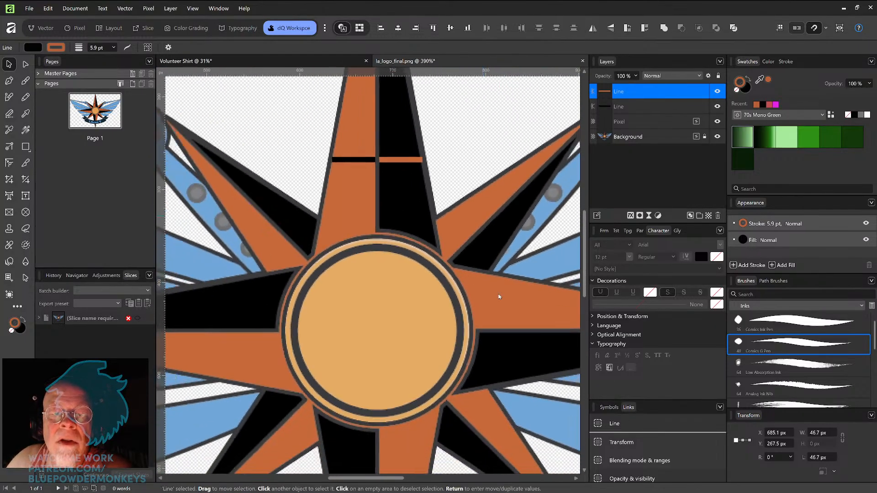
{"action": "left_click_drag", "start_coordinate": [454, 199], "coordinate": [470, 259]}
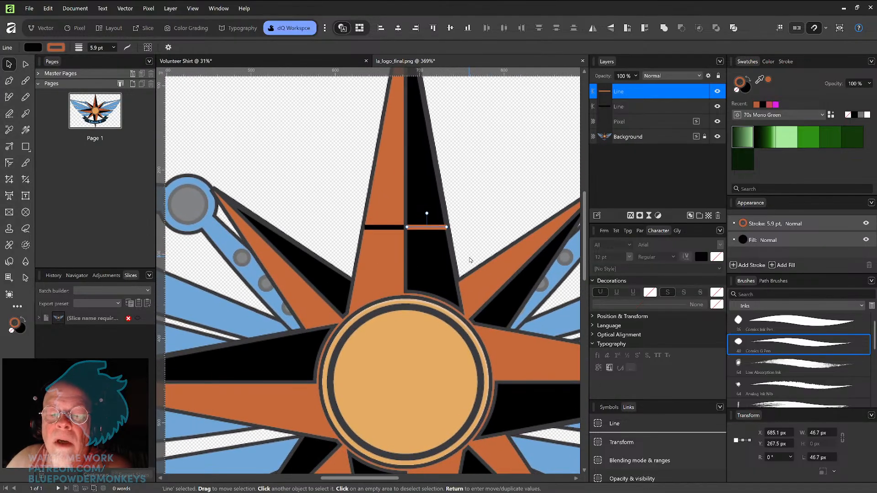
{"action": "scroll", "coordinate": [470, 260], "scroll_direction": "up", "scroll_amount": 4}
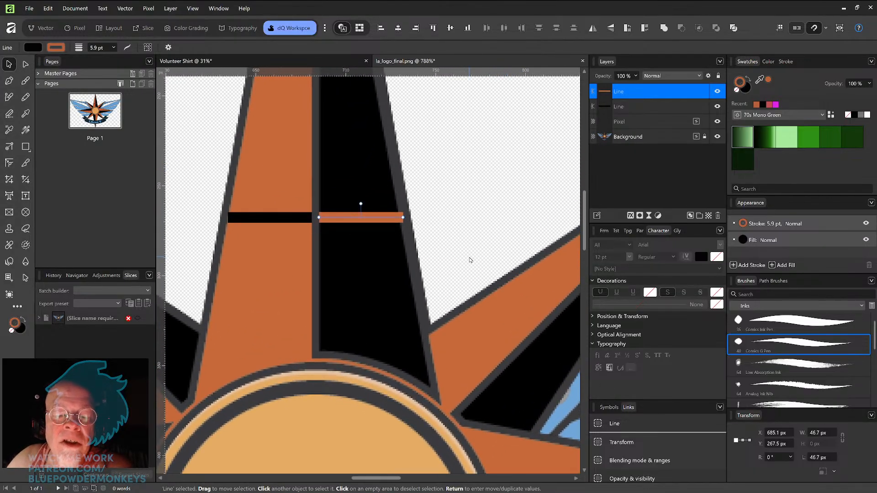
{"action": "scroll", "coordinate": [470, 259], "scroll_direction": "down", "scroll_amount": 4}
{"action": "left_click_drag", "start_coordinate": [466, 232], "coordinate": [490, 333]}
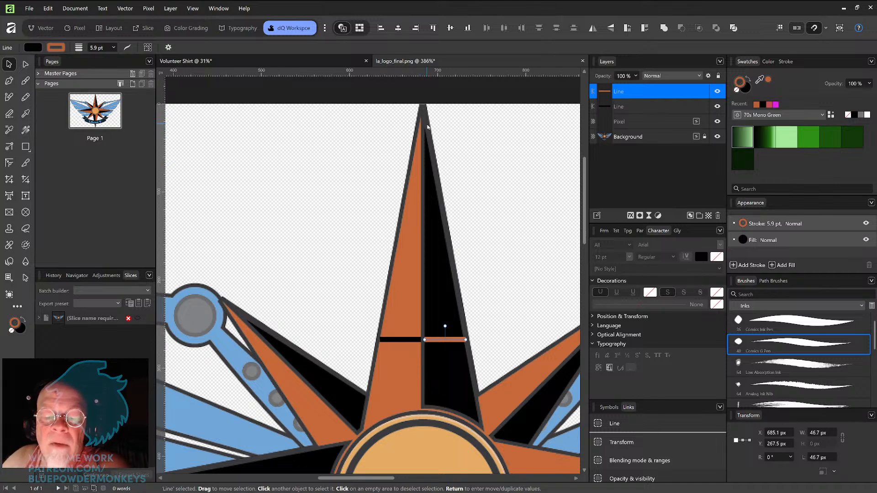
{"action": "scroll", "coordinate": [470, 255], "scroll_direction": "down", "scroll_amount": 3}
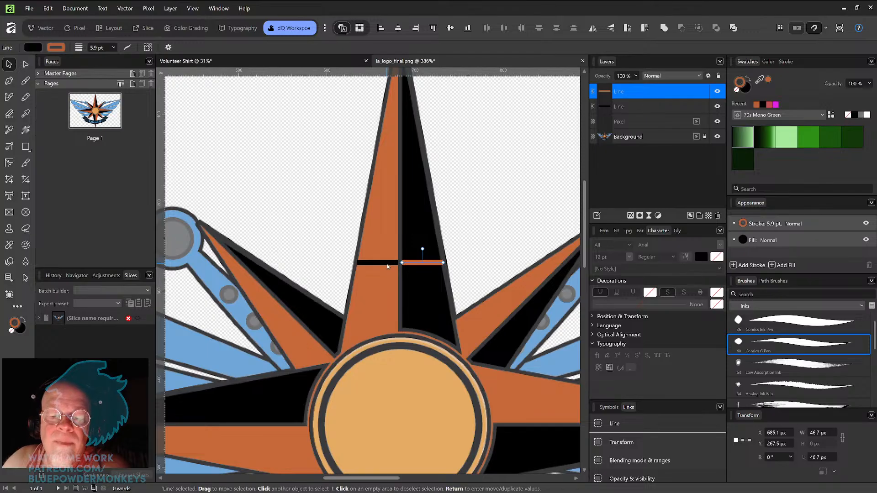
Step: Delete both lines and zoom out to view the whole logo
{"action": "left_click", "coordinate": [387, 264], "text": "shift"}
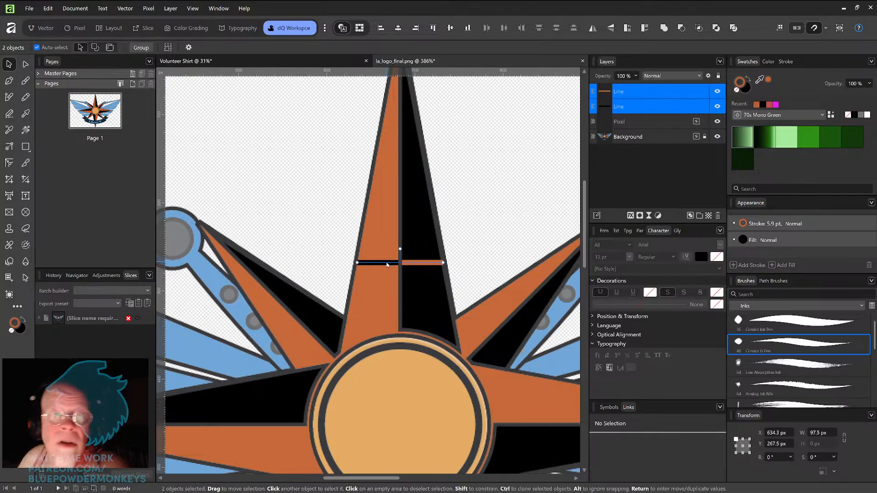
{"action": "key", "text": "Delete"}
{"action": "key", "text": "ctrl+minus"}
{"action": "key", "text": "ctrl+minus"}
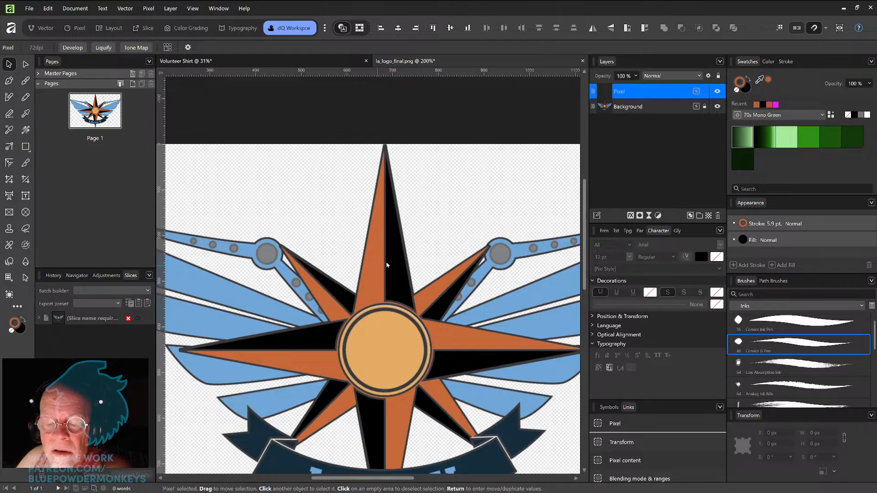
{"action": "key", "text": "ctrl+minus"}
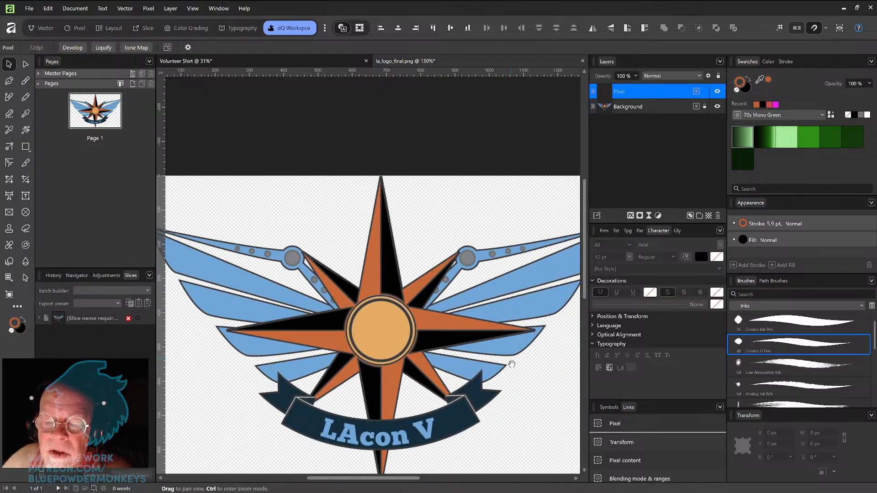
Step: Zoom in on the upper-right star point where it meets the wing joint
{"action": "scroll", "coordinate": [507, 356], "scroll_direction": "down", "scroll_amount": 2}
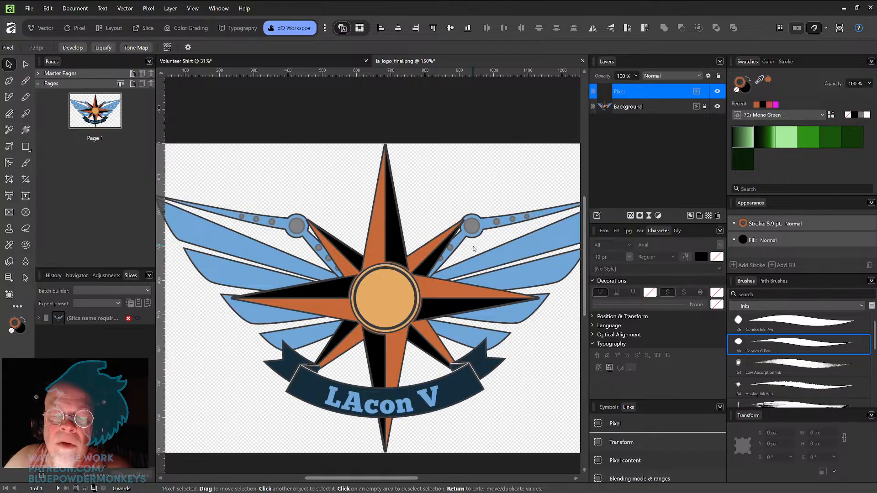
{"action": "scroll", "coordinate": [474, 249], "scroll_direction": "up", "scroll_amount": 6}
{"action": "scroll", "coordinate": [474, 249], "scroll_direction": "down", "scroll_amount": 4}
{"action": "scroll", "coordinate": [474, 249], "scroll_direction": "up", "scroll_amount": 4}
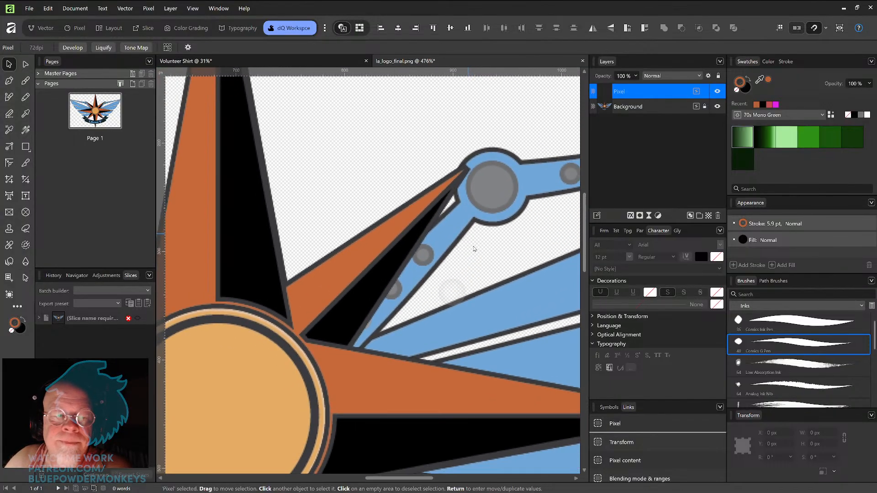
{"action": "scroll", "coordinate": [475, 242], "scroll_direction": "up", "scroll_amount": 1}
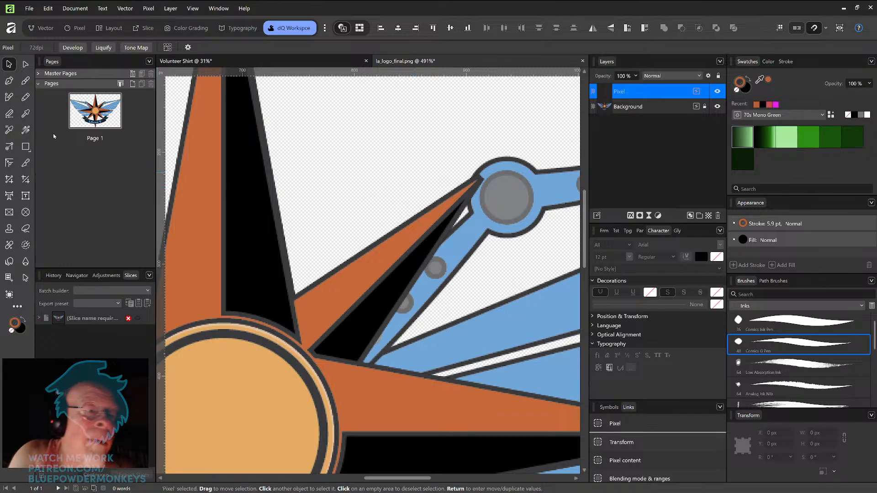
Step: Draw a triangle about 87 by 188 px over the upper-right star point
{"action": "left_click", "coordinate": [26, 148]}
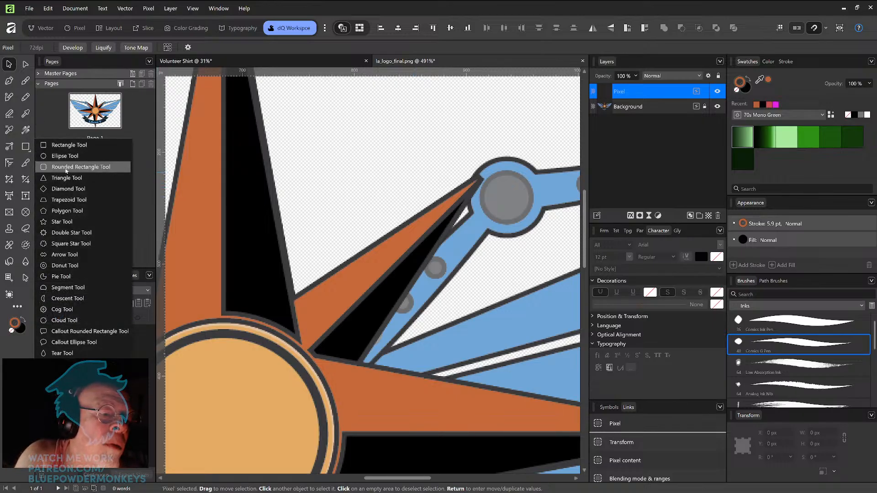
{"action": "left_click", "coordinate": [66, 178]}
{"action": "left_click_drag", "start_coordinate": [305, 145], "coordinate": [403, 356]}
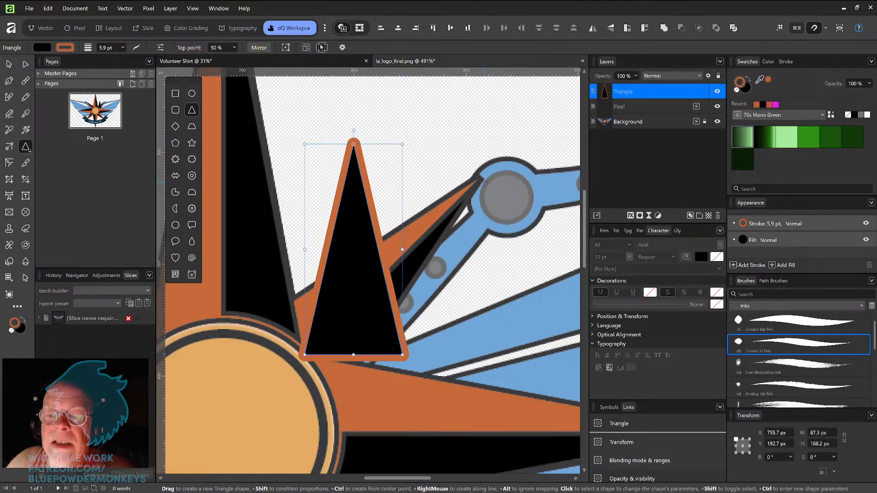
Step: Give the triangle's stroke a miter join with a miter limit of 6, then delete the triangle
{"action": "left_click", "coordinate": [788, 61]}
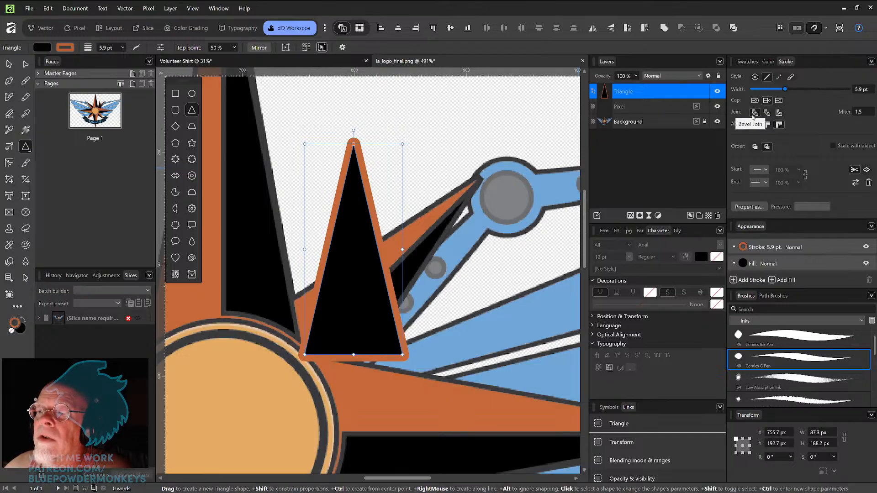
{"action": "left_click", "coordinate": [767, 114]}
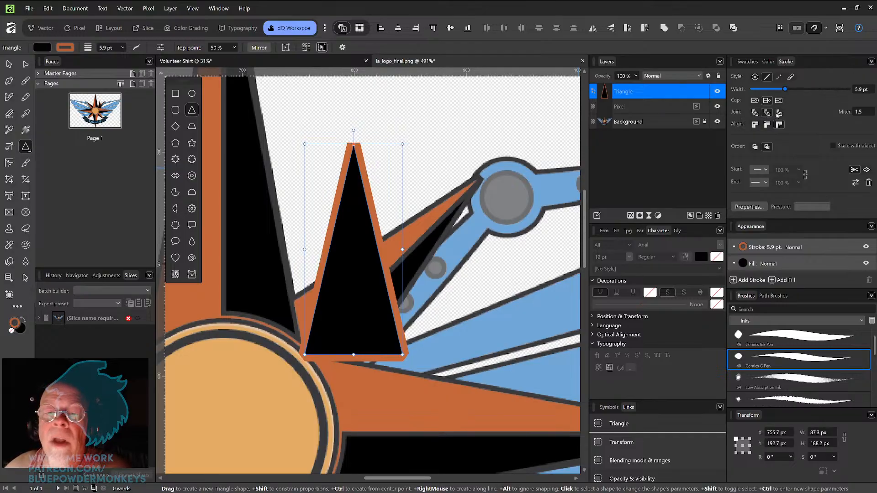
{"action": "left_click", "coordinate": [780, 114]}
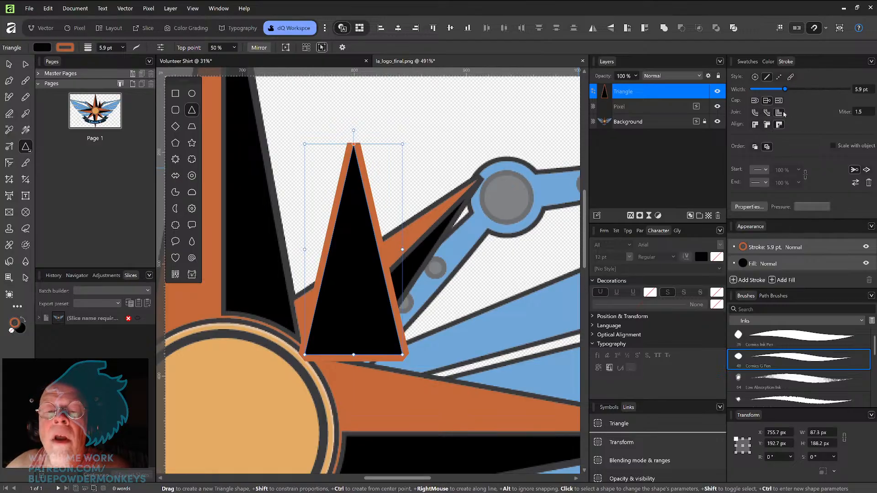
{"action": "left_click", "coordinate": [863, 112]}
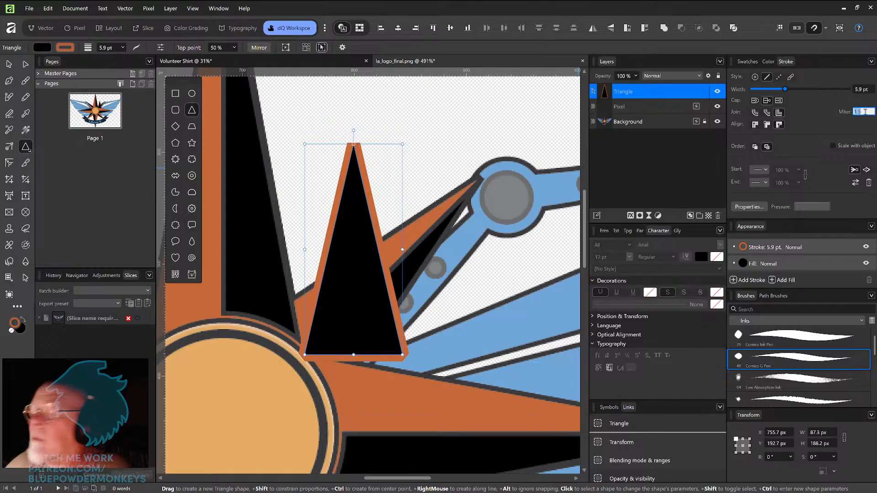
{"action": "type", "text": "6"}
{"action": "key", "text": "Return"}
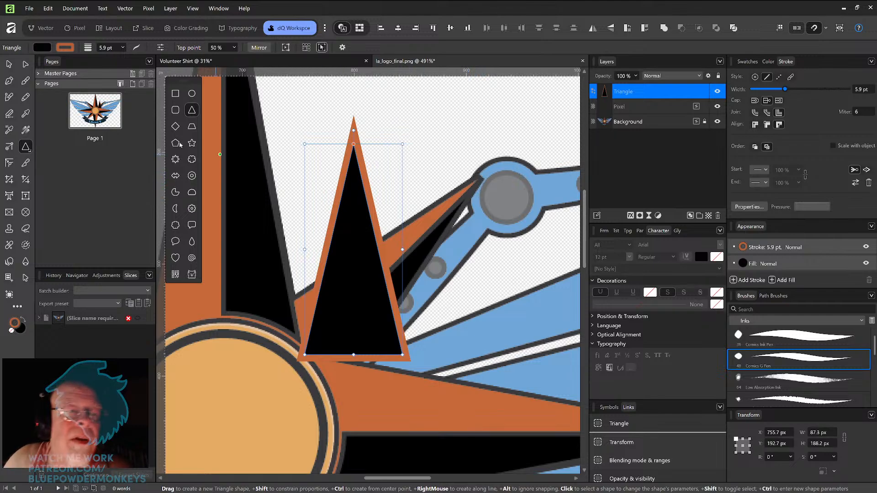
{"action": "left_click", "coordinate": [9, 64]}
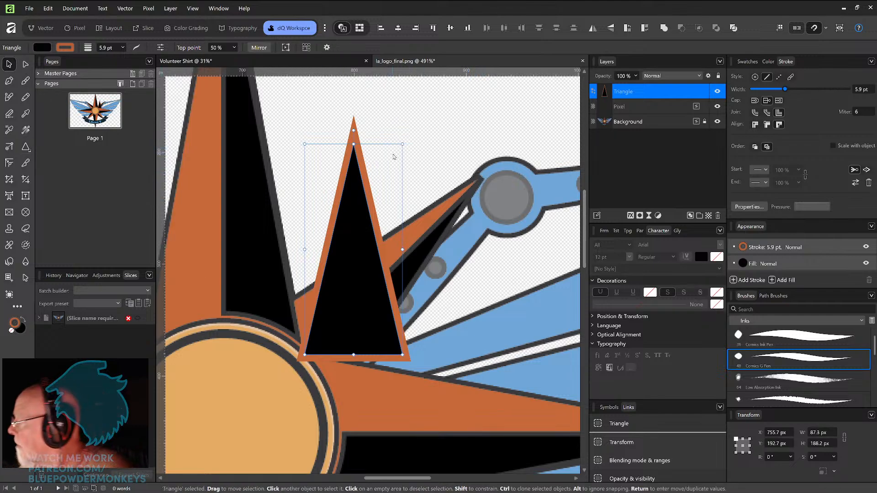
{"action": "key", "text": "Delete"}
Step: Zoom out and pan around the logo to examine the star's centre circle
{"action": "key", "text": "ctrl+minus"}
{"action": "key", "text": "ctrl+minus"}
{"action": "key", "text": "ctrl+minus"}
{"action": "key", "text": "ctrl+minus"}
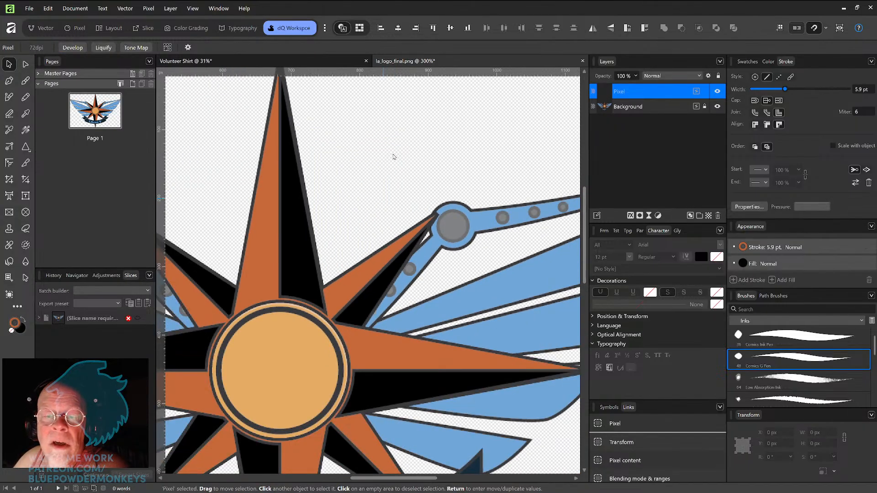
{"action": "left_click_drag", "start_coordinate": [298, 340], "coordinate": [362, 295]}
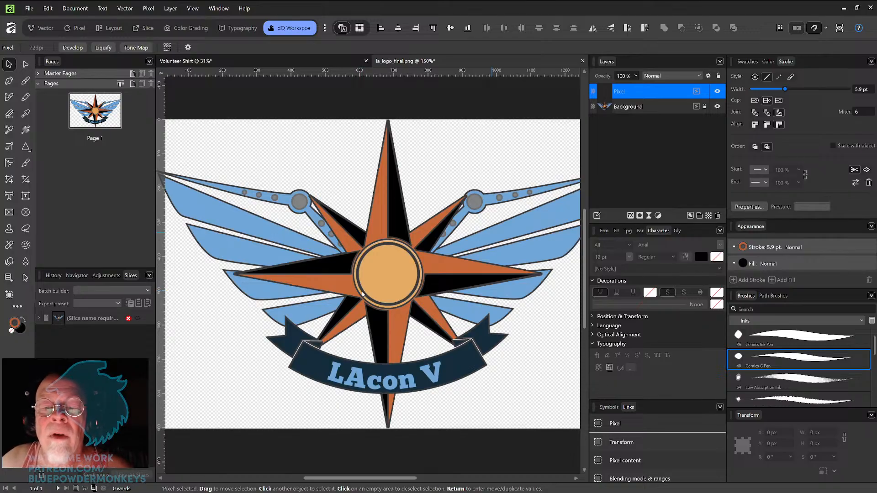
{"action": "scroll", "coordinate": [361, 294], "scroll_direction": "up", "scroll_amount": 5}
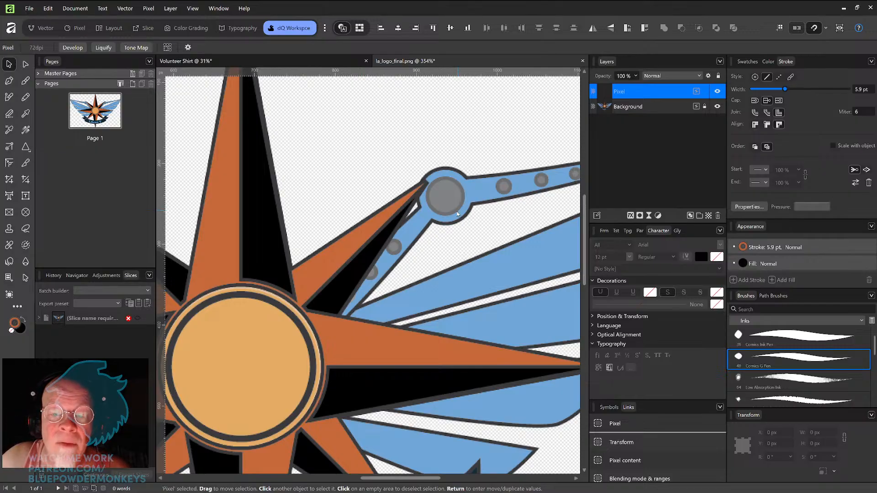
{"action": "left_click_drag", "start_coordinate": [464, 224], "coordinate": [507, 204]}
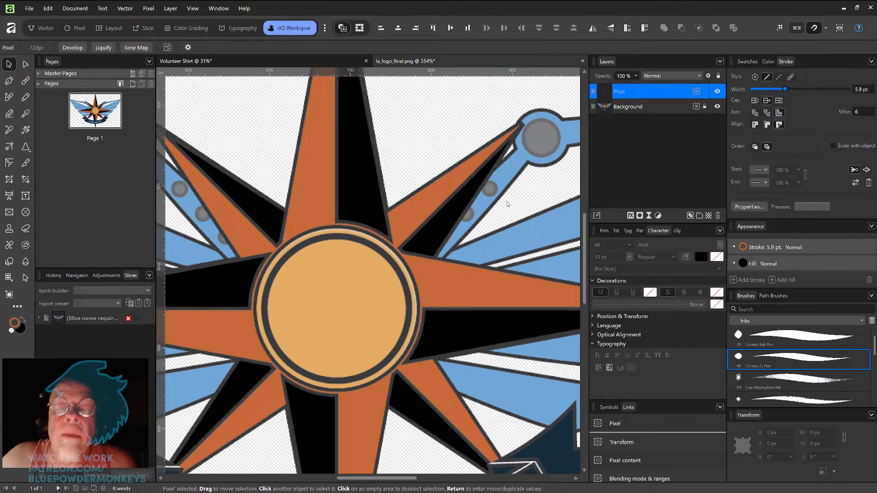
{"action": "scroll", "coordinate": [507, 204], "scroll_direction": "down", "scroll_amount": 3}
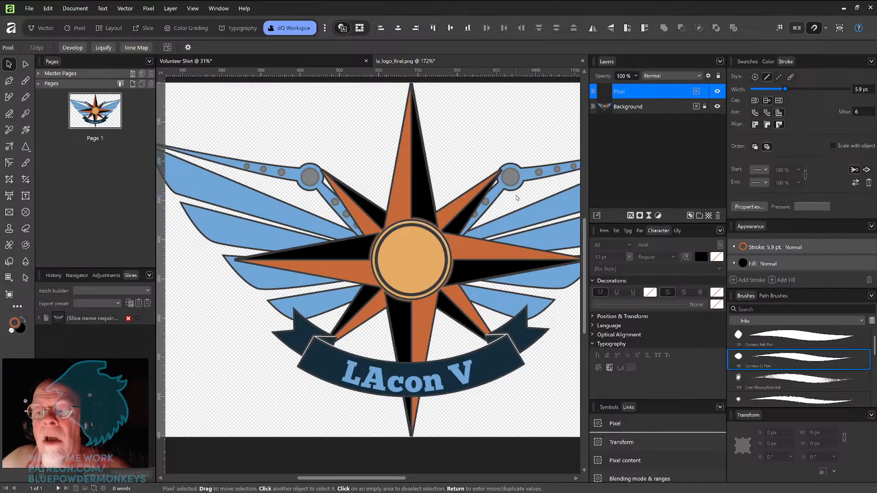
{"action": "left_click_drag", "start_coordinate": [488, 196], "coordinate": [452, 229]}
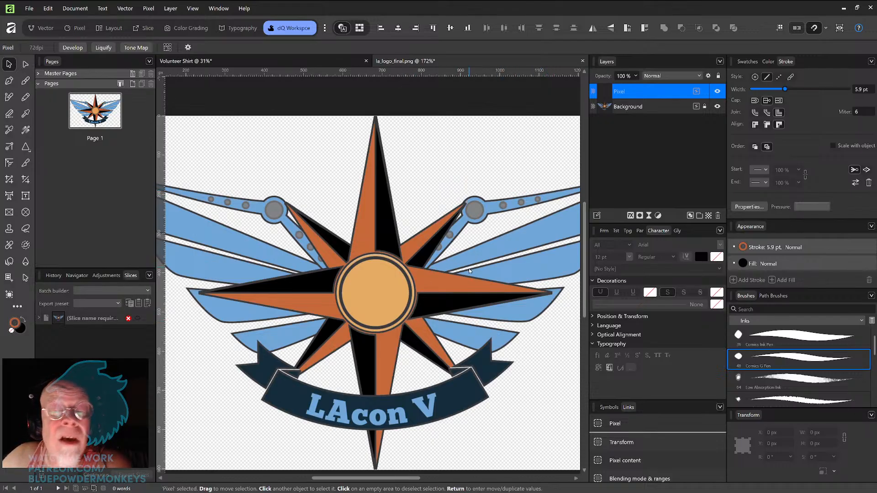
{"action": "left_click", "coordinate": [425, 298]}
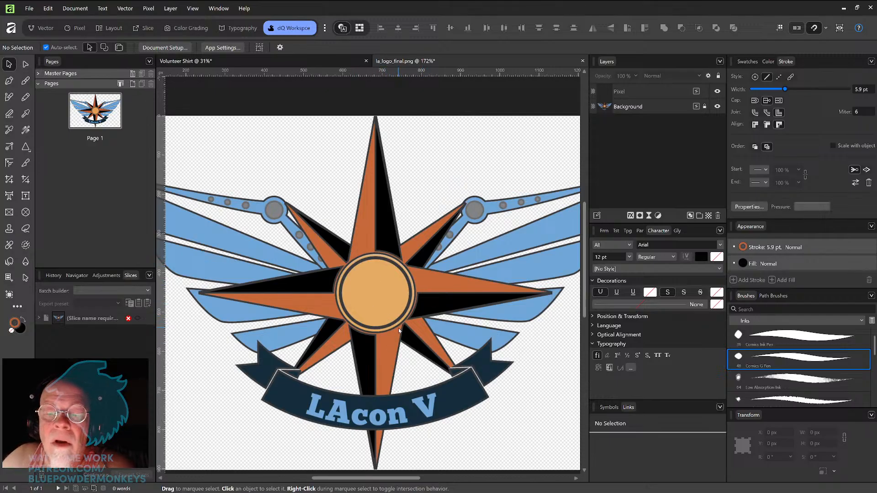
{"action": "left_click_drag", "start_coordinate": [397, 307], "coordinate": [477, 322]}
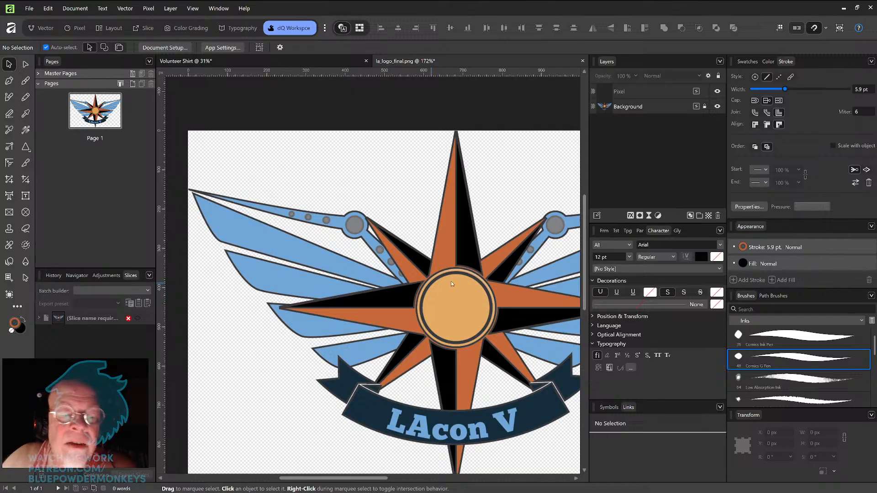
{"action": "left_click_drag", "start_coordinate": [487, 308], "coordinate": [417, 282]}
{"action": "scroll", "coordinate": [418, 282], "scroll_direction": "up", "scroll_amount": 3}
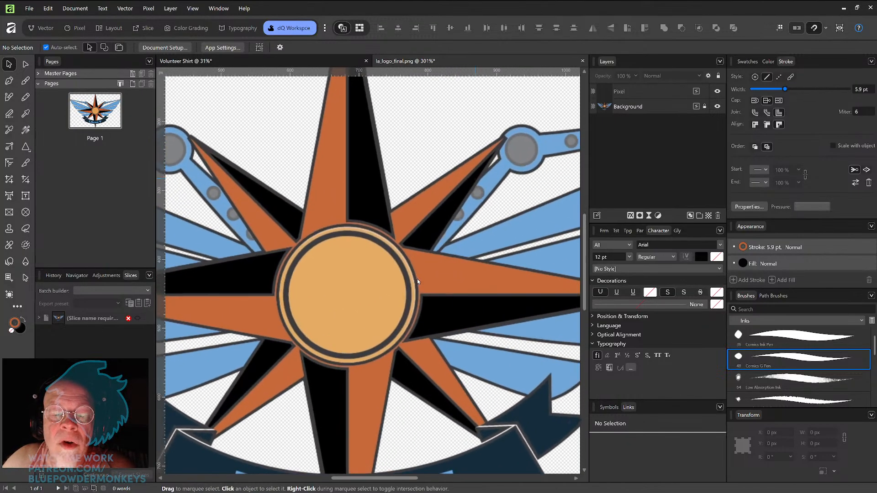
{"action": "left_click_drag", "start_coordinate": [391, 292], "coordinate": [450, 293]}
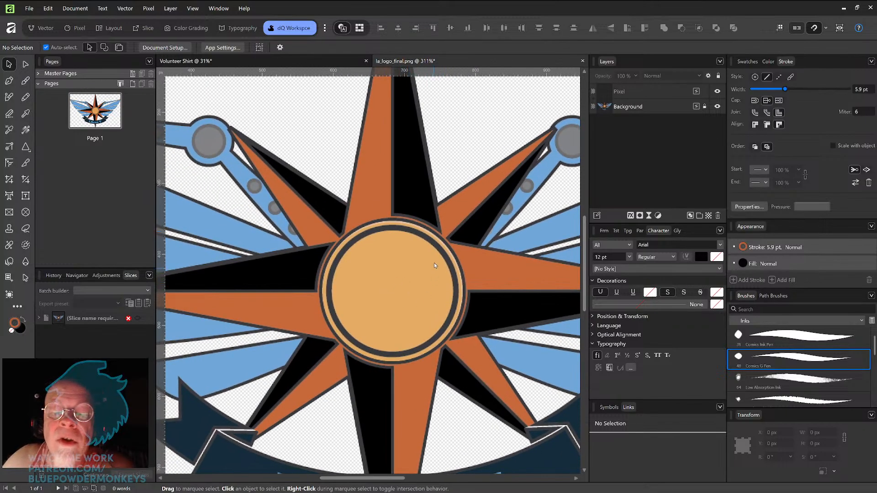
Step: Draw a circle about 137 px wide over the star's centre circle and nudge it into place
{"action": "left_click", "coordinate": [26, 146]}
{"action": "left_click", "coordinate": [69, 157]}
{"action": "left_click_drag", "start_coordinate": [361, 249], "coordinate": [457, 349]}
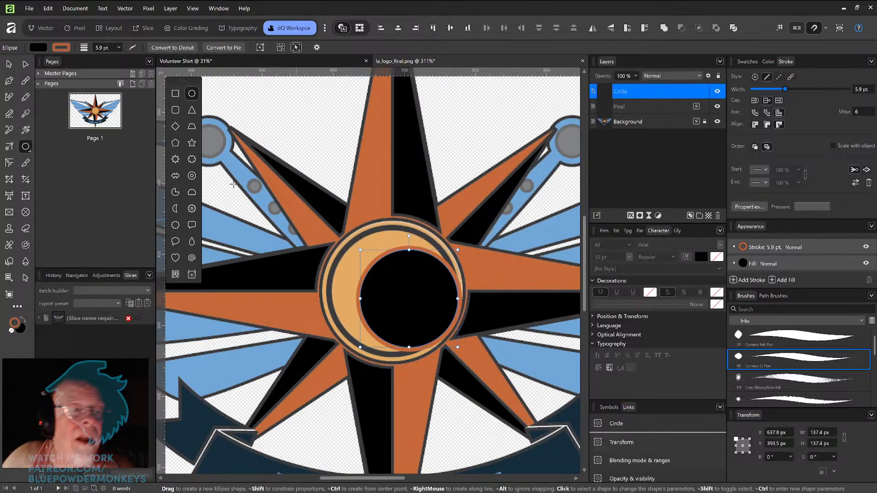
{"action": "key", "text": "v"}
{"action": "mouse_move", "coordinate": [420, 307]}
{"action": "left_mouse_down"}
{"action": "mouse_move", "coordinate": [439, 287]}
{"action": "mouse_move", "coordinate": [391, 288]}
{"action": "mouse_move", "coordinate": [413, 312]}
{"action": "mouse_move", "coordinate": [406, 297]}
{"action": "left_mouse_up"}
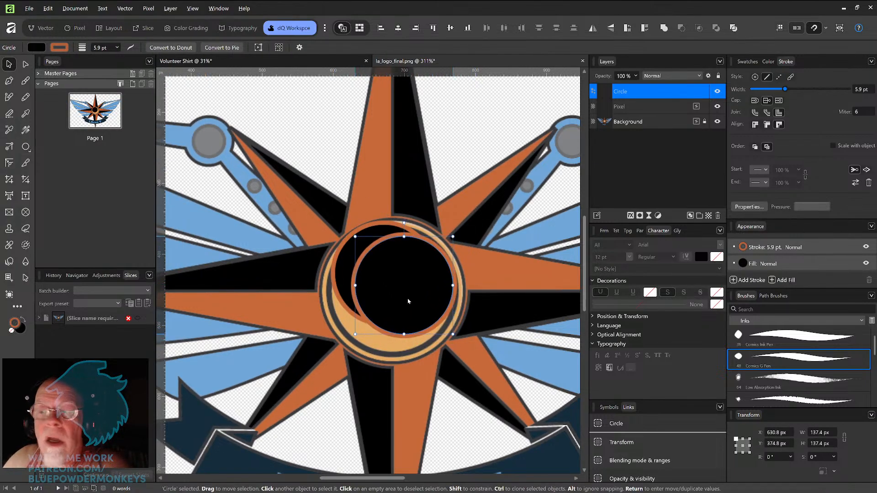
Step: Try an orange-filled duplicate of the circle, about 152 px wide and placed behind it, then delete it
{"action": "key", "text": "ctrl+j"}
{"action": "left_click", "coordinate": [22, 321]}
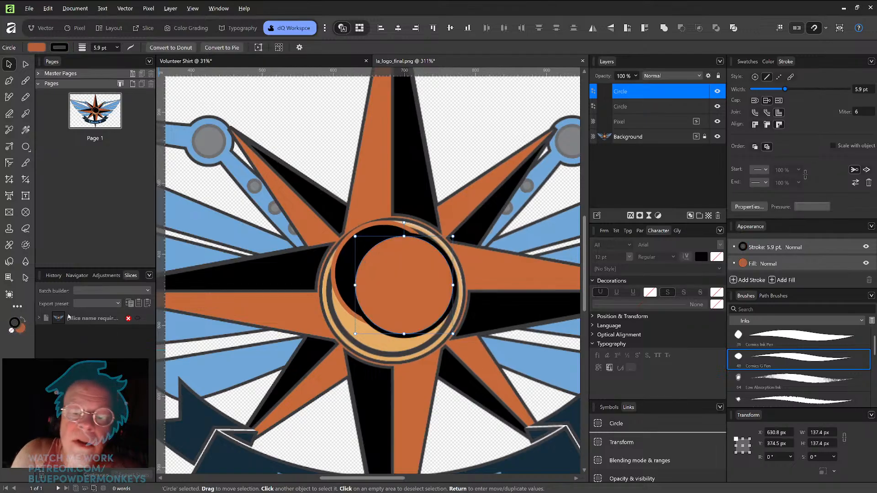
{"action": "left_click_drag", "start_coordinate": [455, 233], "coordinate": [458, 230]}
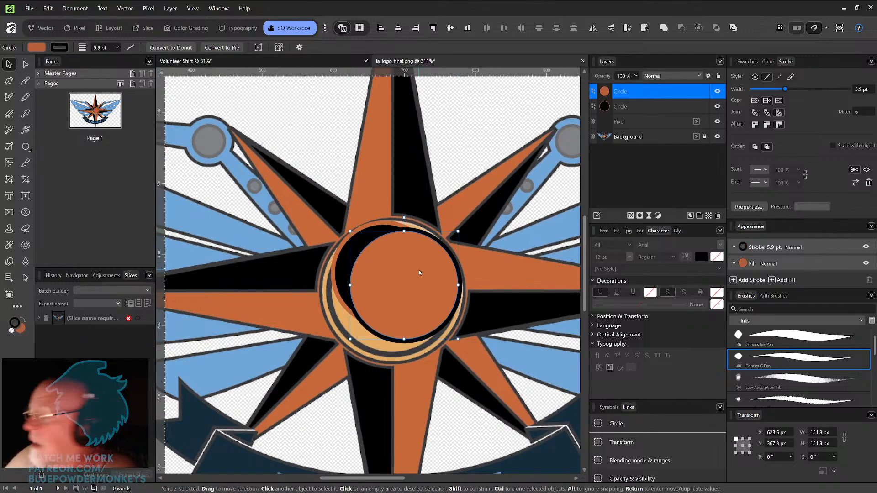
{"action": "key", "text": "ctrl+bracketleft"}
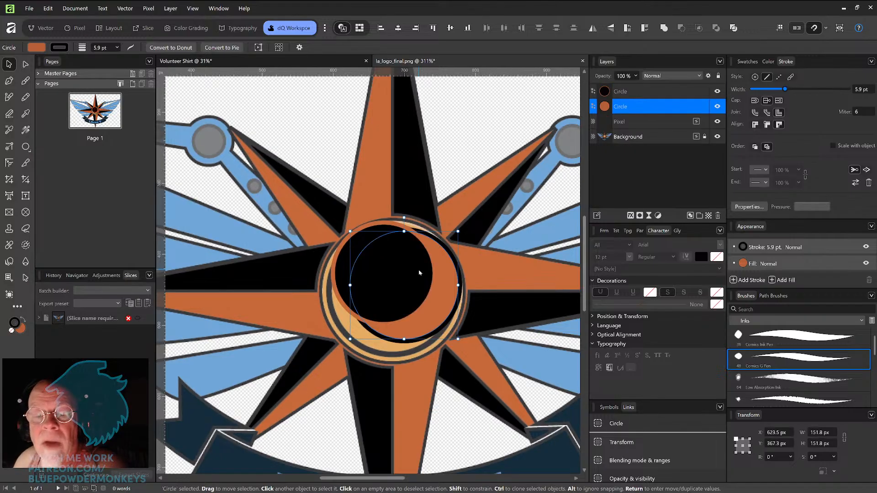
{"action": "left_click_drag", "start_coordinate": [409, 283], "coordinate": [385, 268]}
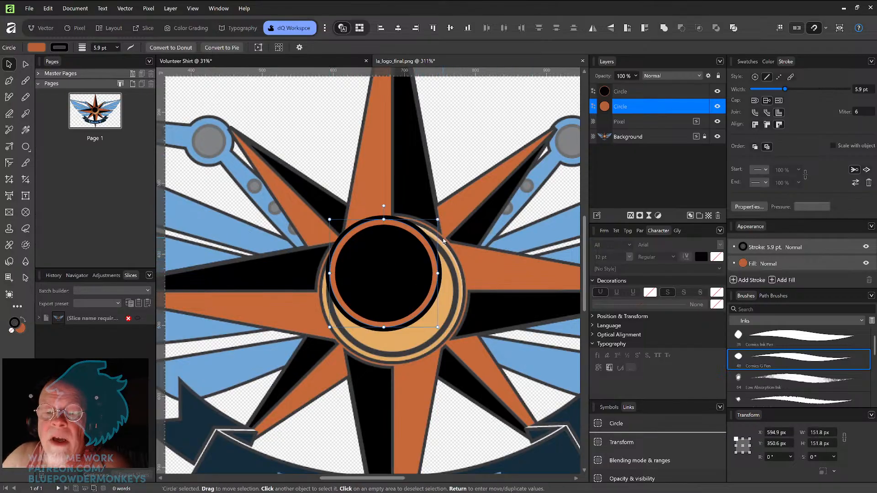
{"action": "key", "text": "Delete"}
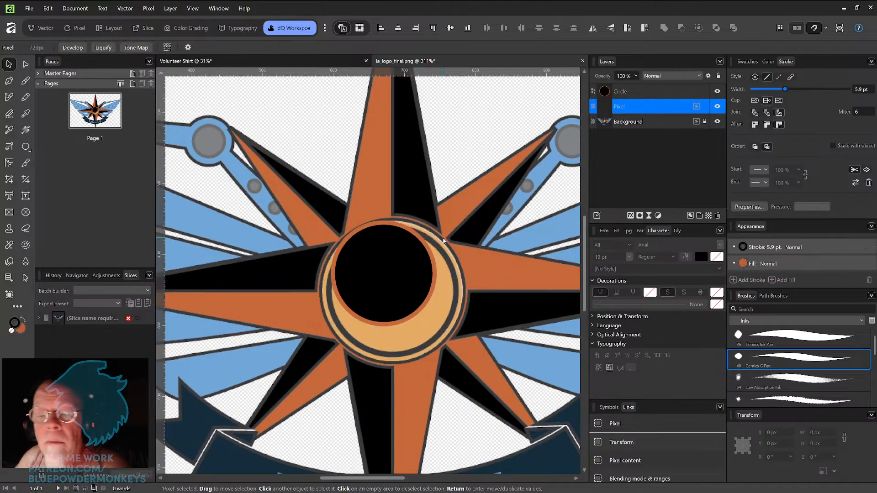
Step: Add a second, light green stroke to the circle and centre it on the star's hub
{"action": "left_click_drag", "start_coordinate": [406, 284], "coordinate": [414, 299]}
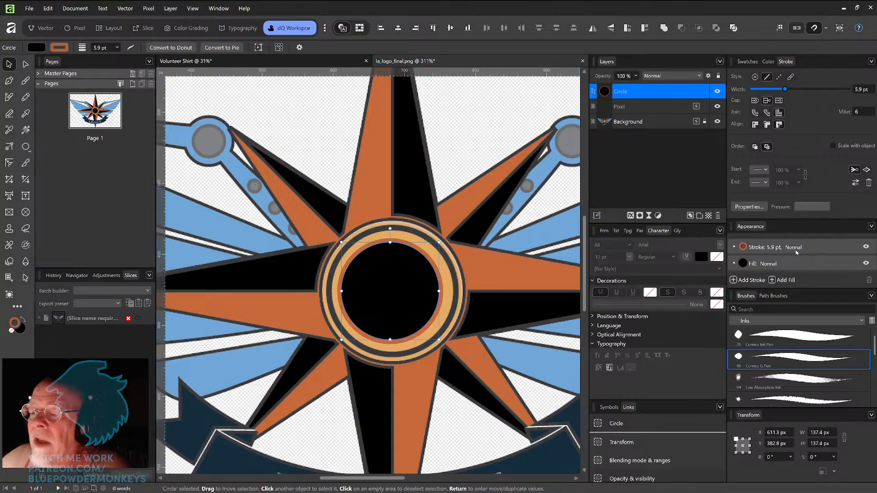
{"action": "left_click", "coordinate": [828, 248]}
{"action": "left_click", "coordinate": [744, 280]}
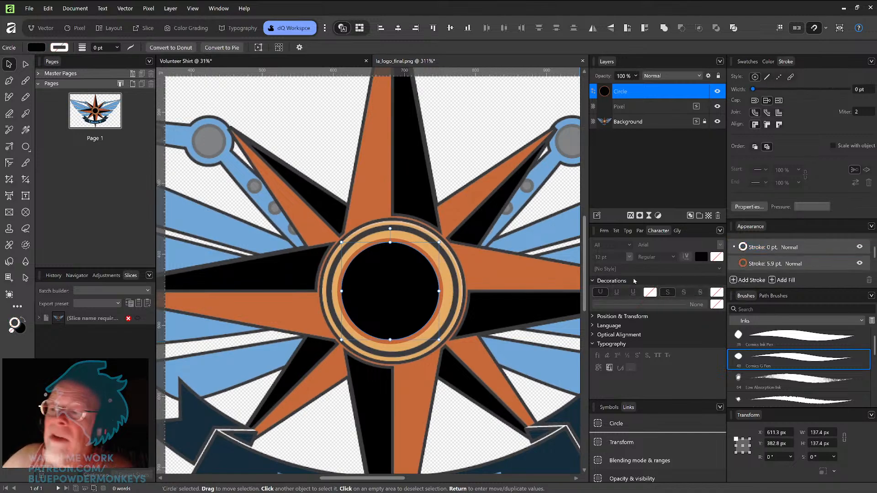
{"action": "left_click", "coordinate": [748, 61]}
{"action": "left_click", "coordinate": [784, 136]}
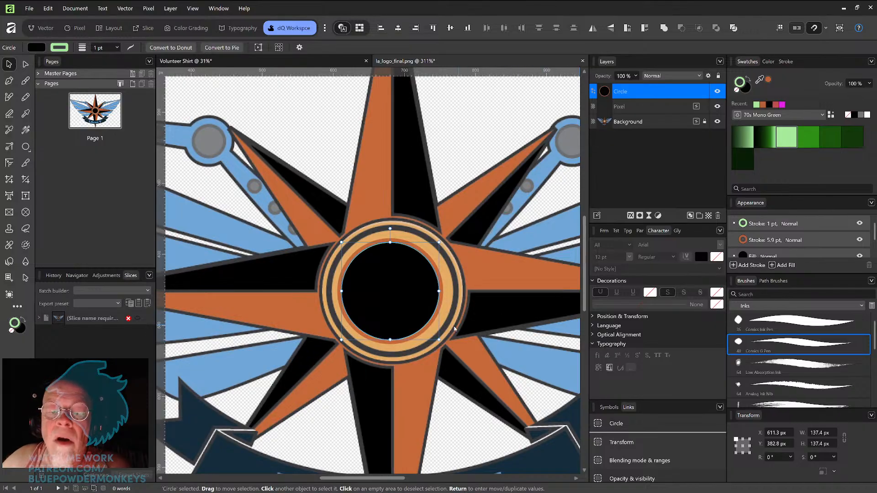
{"action": "left_click_drag", "start_coordinate": [411, 304], "coordinate": [411, 298]}
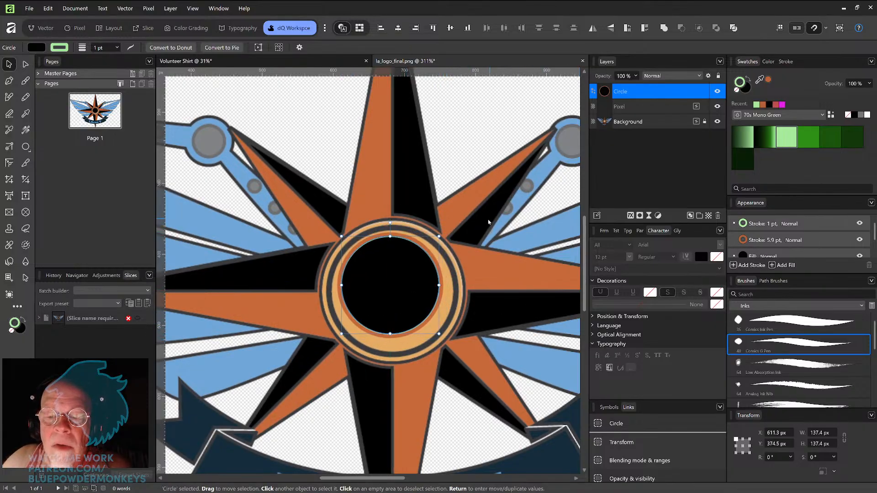
Step: Set the circle's light green stroke to 5.1 pt wide and change its alignment
{"action": "left_click", "coordinate": [476, 229]}
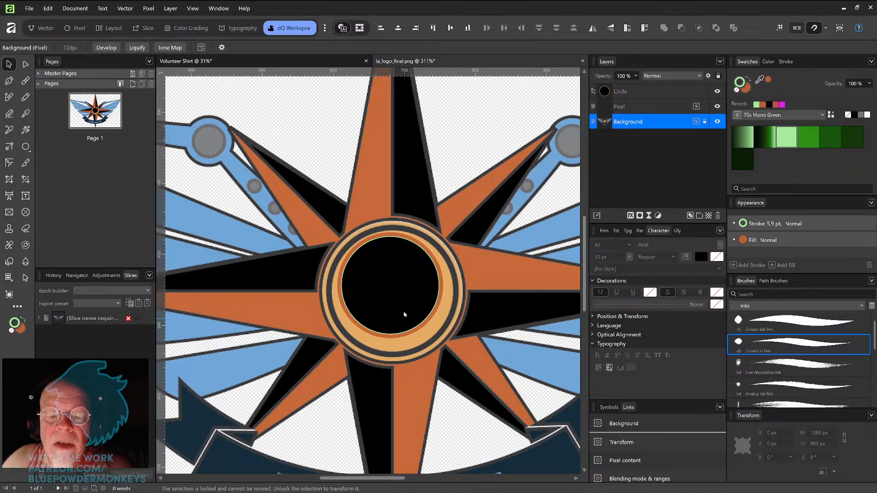
{"action": "left_click", "coordinate": [403, 296]}
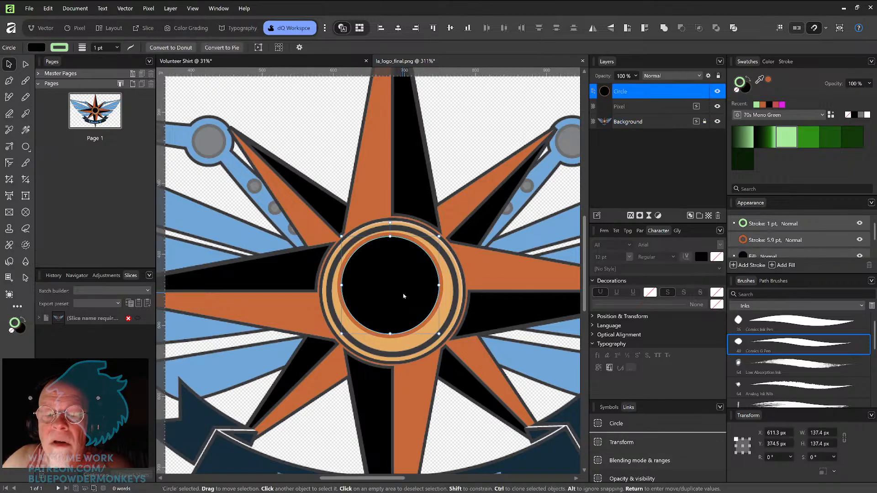
{"action": "left_click", "coordinate": [775, 225]}
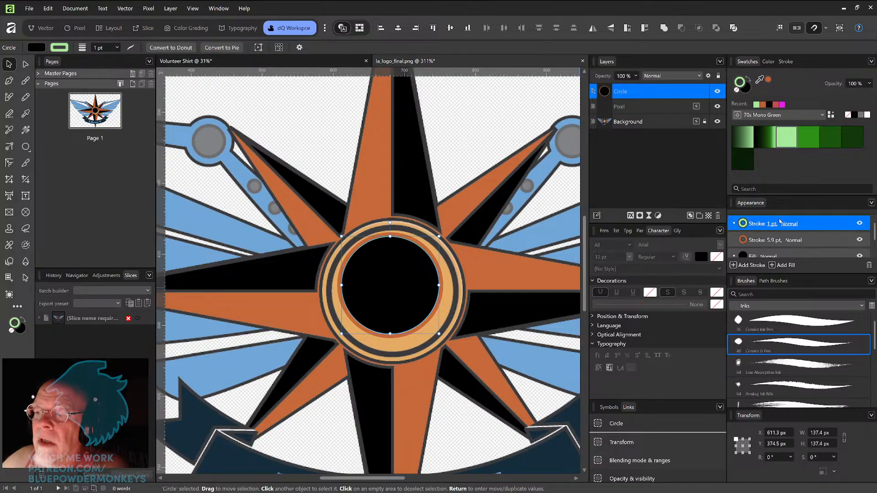
{"action": "left_click", "coordinate": [785, 61]}
{"action": "left_click_drag", "start_coordinate": [778, 90], "coordinate": [784, 90]}
{"action": "left_click", "coordinate": [803, 248]}
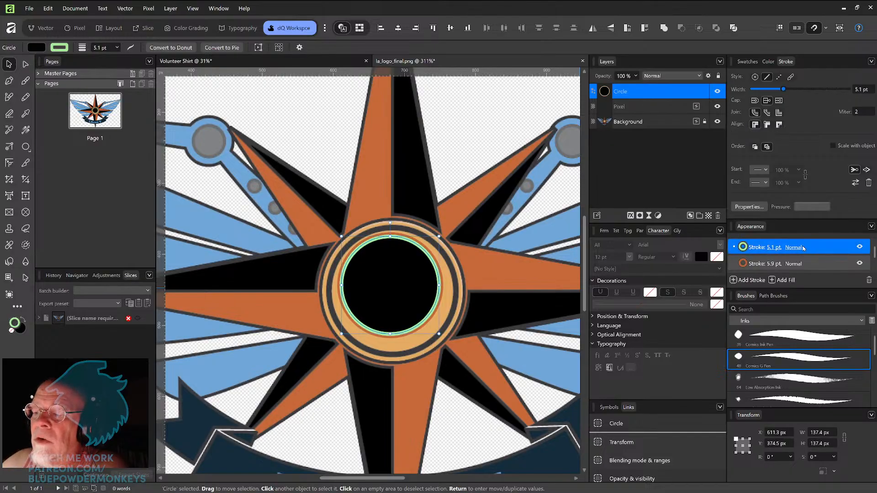
{"action": "left_click", "coordinate": [768, 125]}
Step: Reorder the circle's orange stroke, green stroke and fill in its appearance list
{"action": "left_click", "coordinate": [806, 264]}
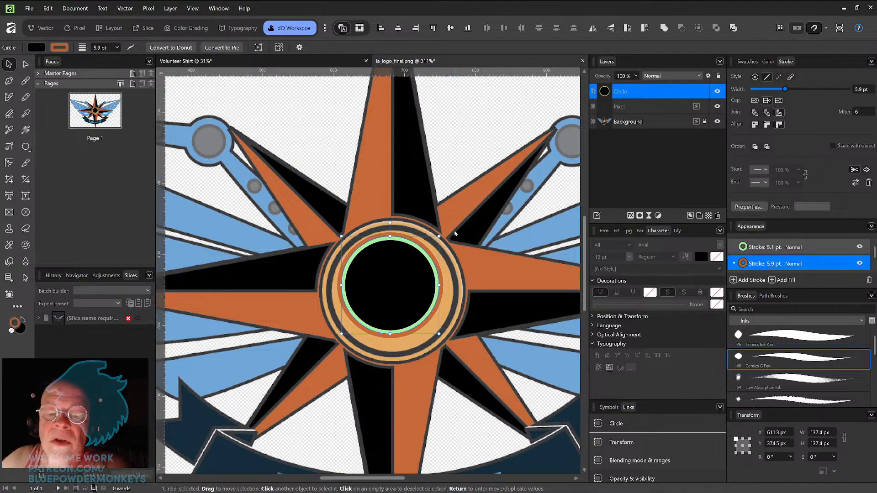
{"action": "left_click_drag", "start_coordinate": [817, 247], "coordinate": [815, 266]}
{"action": "scroll", "coordinate": [816, 265], "scroll_direction": "down", "scroll_amount": 1}
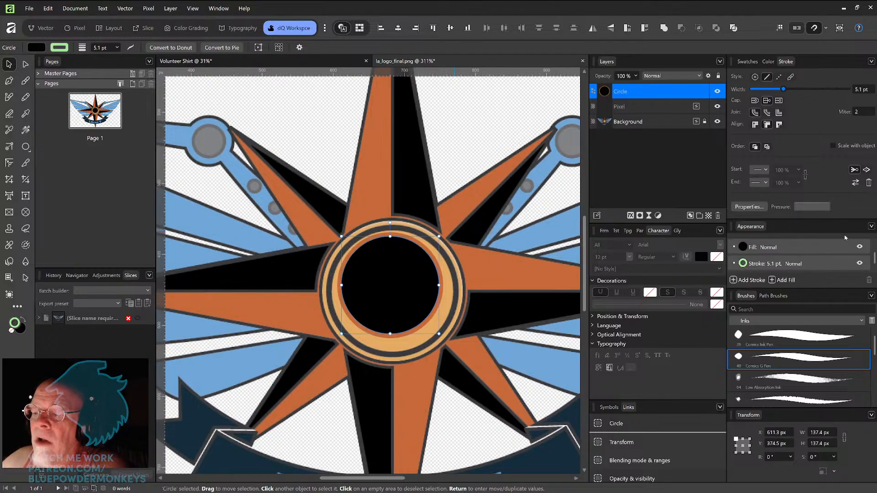
{"action": "left_click_drag", "start_coordinate": [875, 261], "coordinate": [874, 263]}
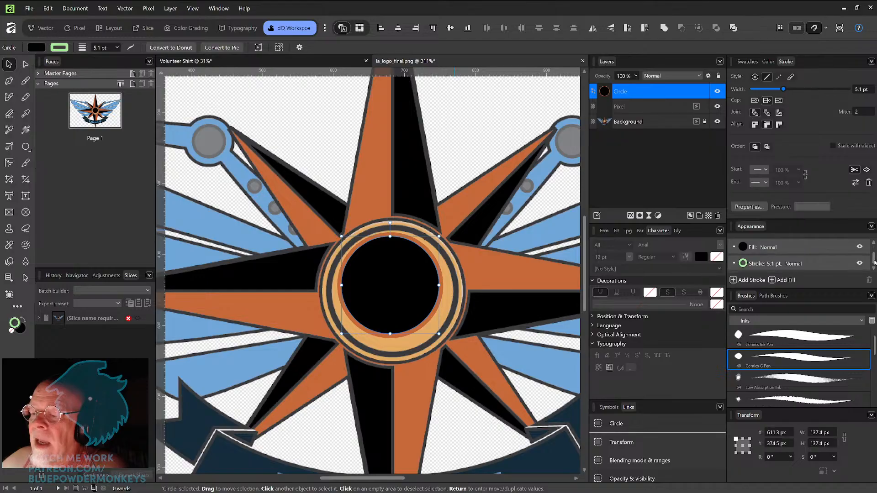
{"action": "mouse_move", "coordinate": [813, 263]}
{"action": "left_mouse_down"}
{"action": "mouse_move", "coordinate": [814, 245]}
{"action": "mouse_move", "coordinate": [813, 252]}
{"action": "left_mouse_up"}
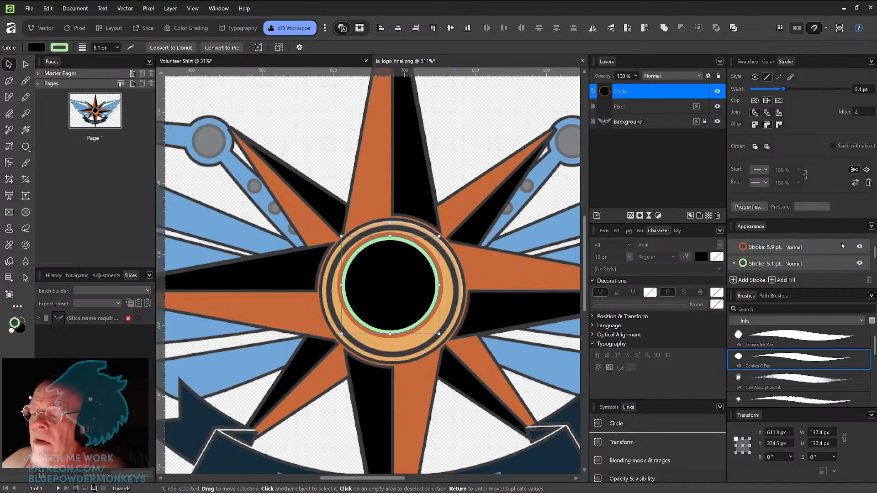
Step: Change the alignment of both strokes and move the green stroke back above the orange one
{"action": "left_click", "coordinate": [815, 263]}
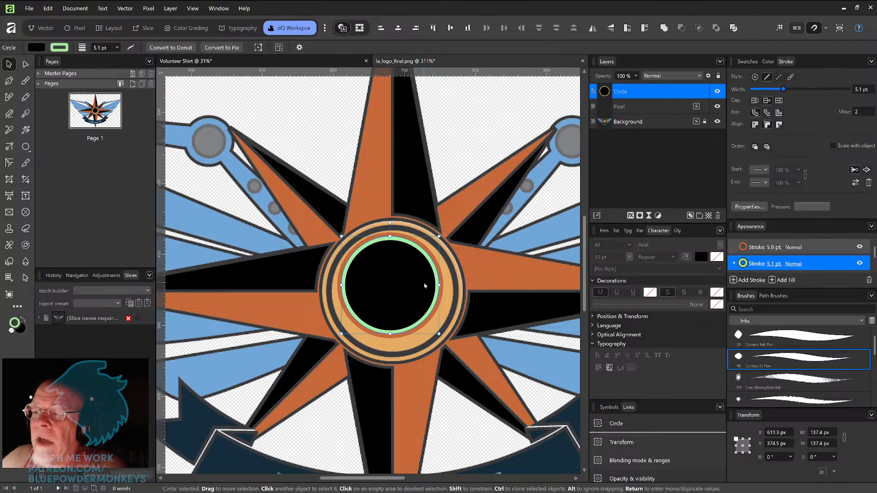
{"action": "left_click", "coordinate": [755, 126]}
{"action": "left_click", "coordinate": [811, 250]}
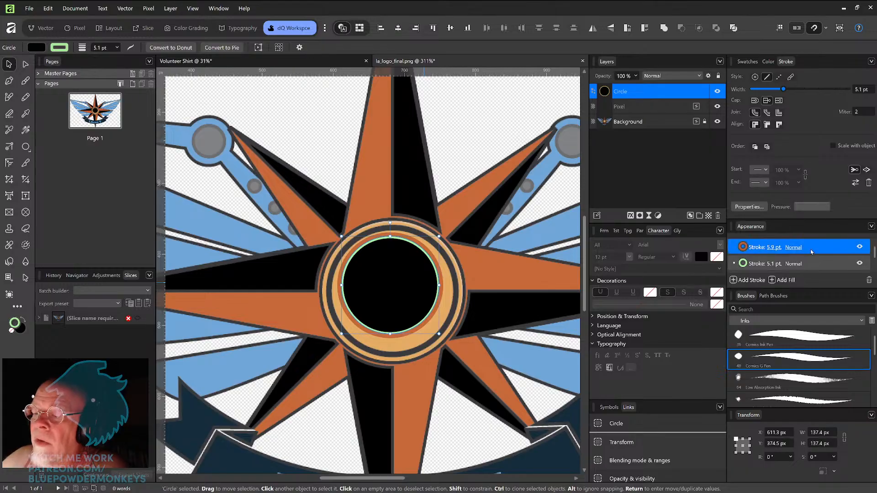
{"action": "left_click", "coordinate": [754, 124]}
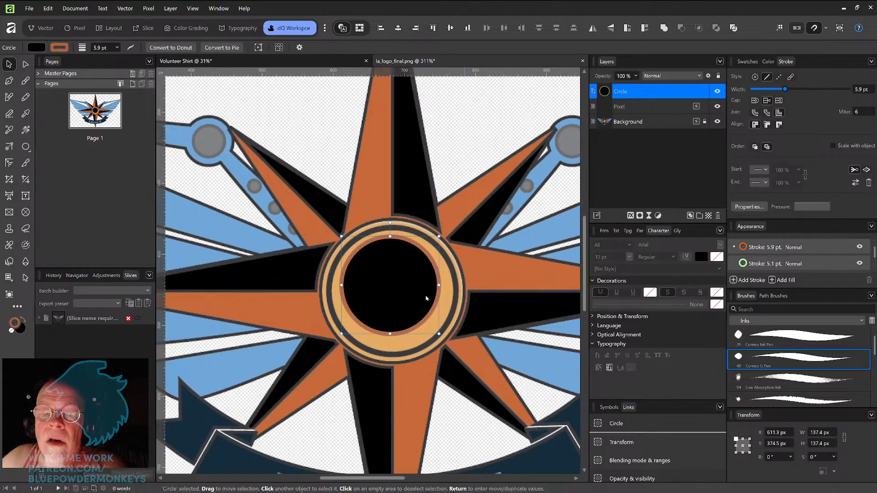
{"action": "left_click", "coordinate": [811, 264]}
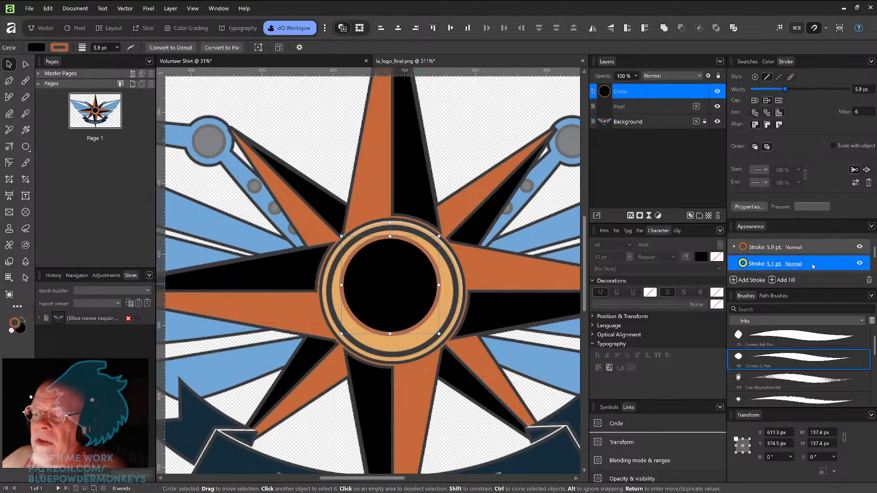
{"action": "left_click_drag", "start_coordinate": [825, 265], "coordinate": [824, 240]}
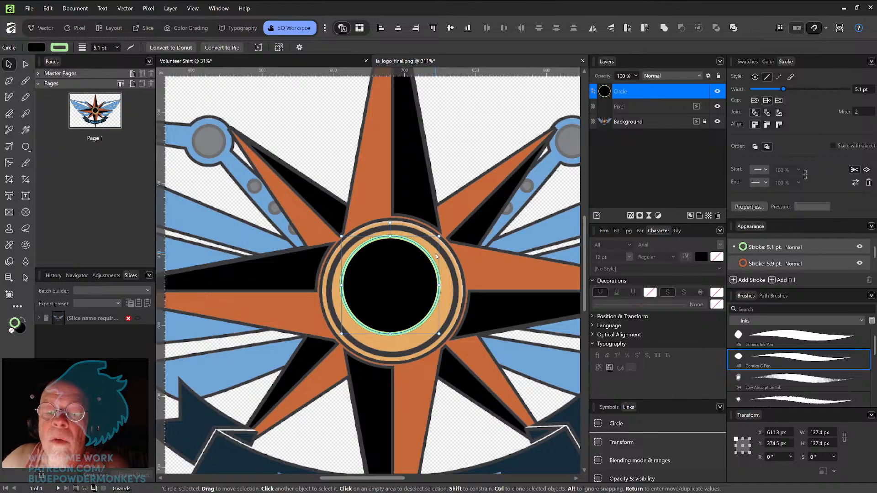
Step: Widen the circle's orange stroke to 8 pt and change its alignment
{"action": "left_click", "coordinate": [803, 264]}
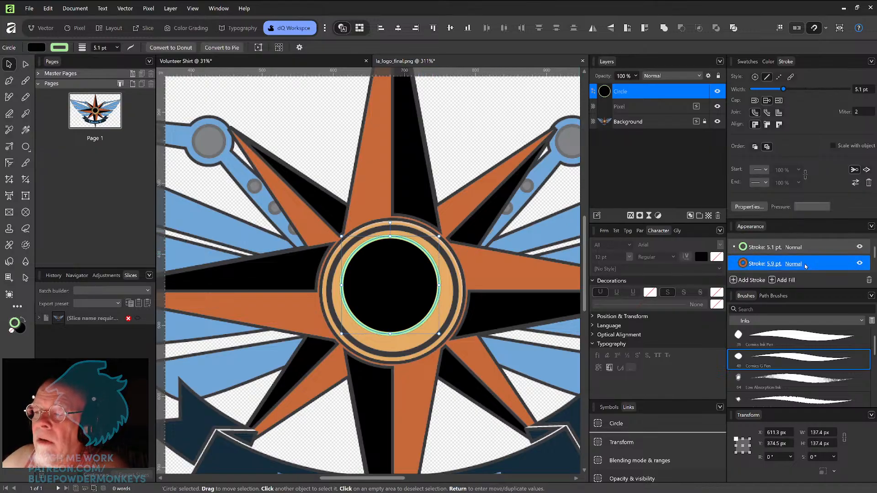
{"action": "left_click_drag", "start_coordinate": [786, 90], "coordinate": [790, 90]}
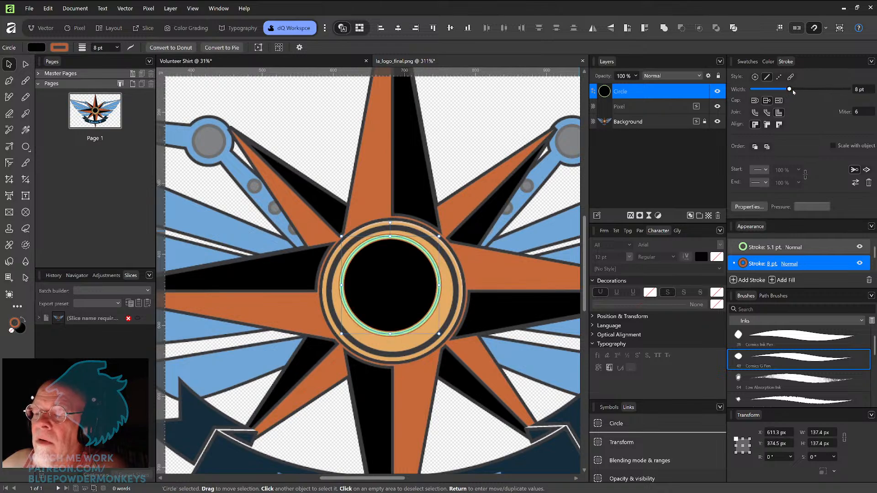
{"action": "scroll", "coordinate": [470, 264], "scroll_direction": "up", "scroll_amount": 3}
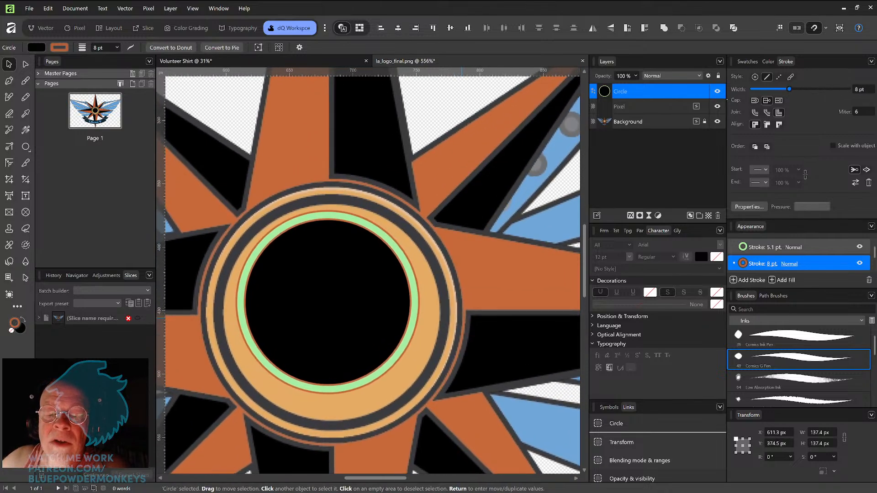
{"action": "left_click", "coordinate": [779, 124]}
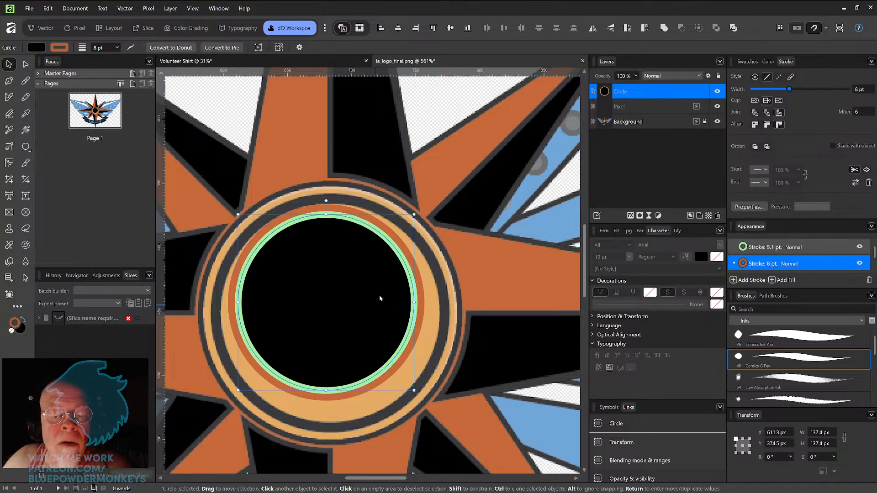
Step: Reposition the circle over the star's hub and thin its green stroke to 4 pt
{"action": "mouse_move", "coordinate": [354, 325]}
{"action": "left_mouse_down"}
{"action": "mouse_move", "coordinate": [366, 334]}
{"action": "mouse_move", "coordinate": [352, 329]}
{"action": "left_mouse_up"}
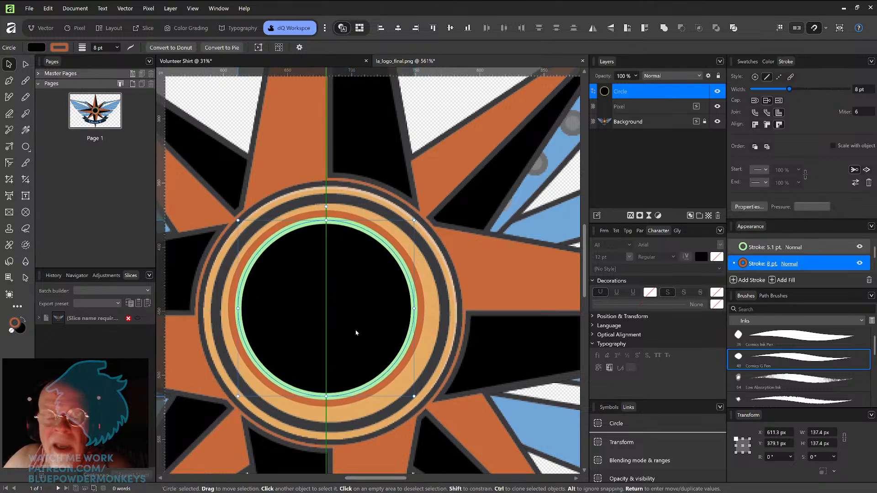
{"action": "left_click_drag", "start_coordinate": [378, 315], "coordinate": [390, 300]}
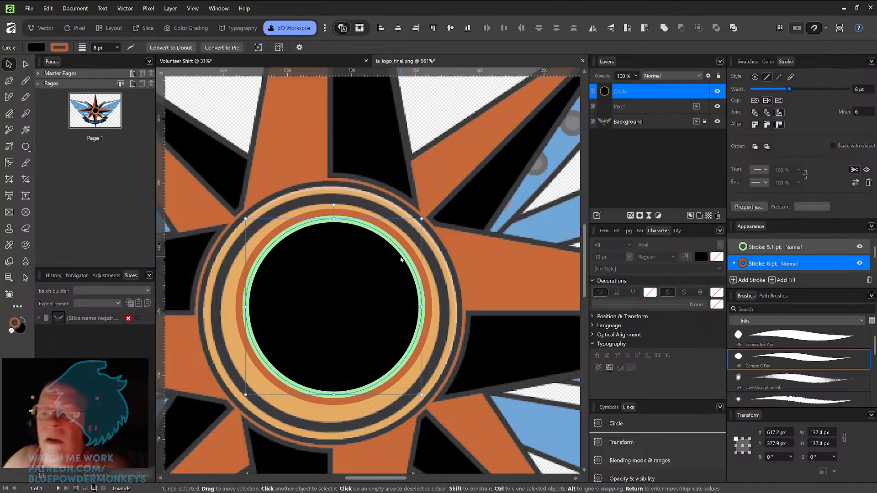
{"action": "left_click", "coordinate": [825, 249]}
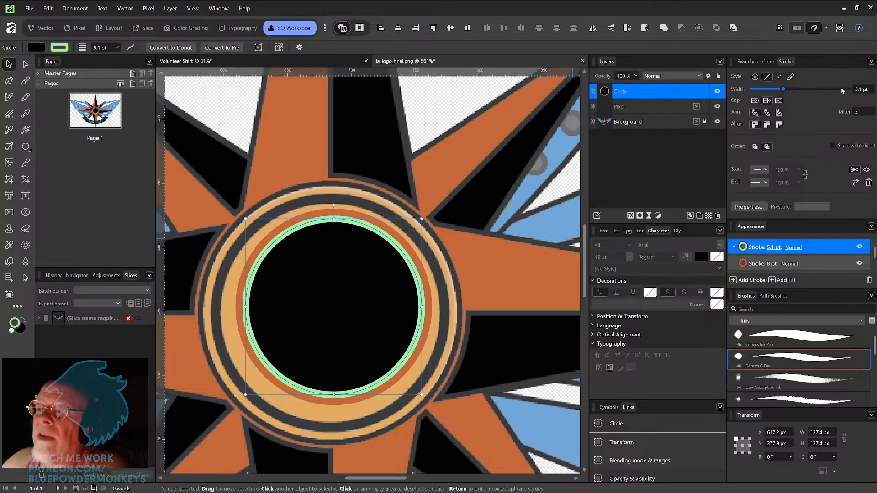
{"action": "left_click", "coordinate": [870, 90]}
{"action": "type", "text": "4"}
{"action": "key", "text": "Return"}
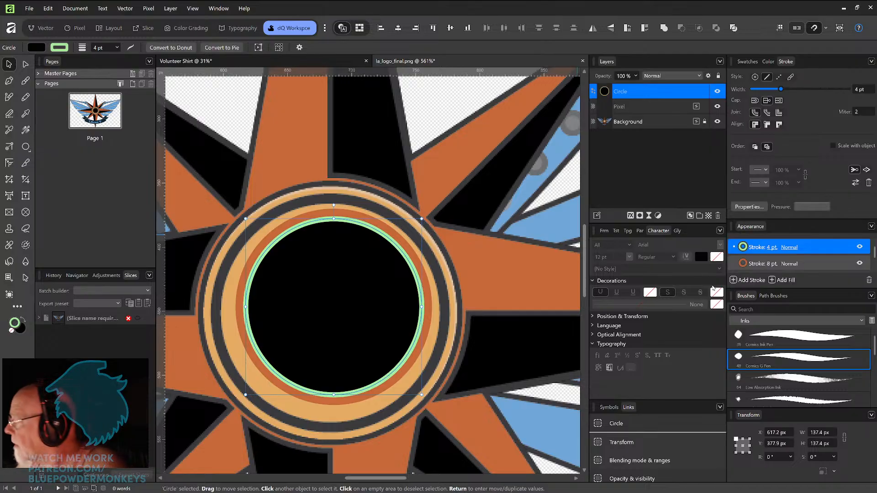
Step: Delete the circle and view the whole logo
{"action": "key", "text": "Delete"}
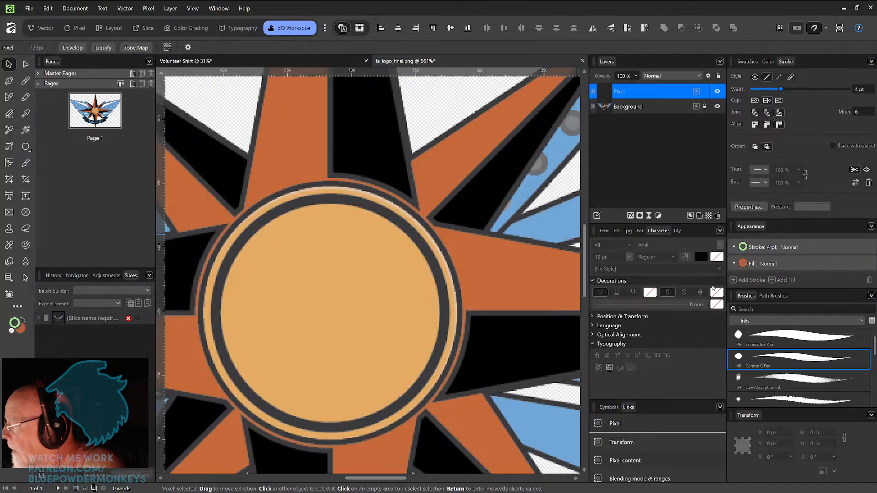
{"action": "key", "text": "ctrl+1"}
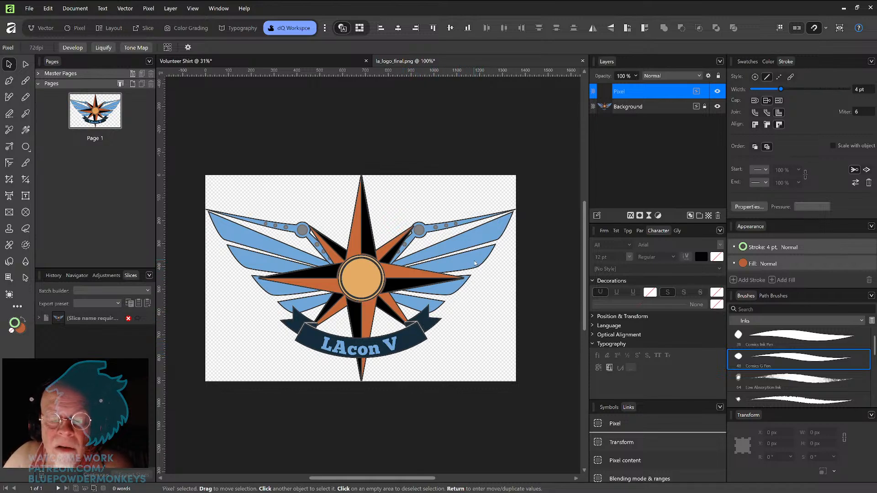
{"action": "scroll", "coordinate": [420, 296], "scroll_direction": "up", "scroll_amount": 5}
{"action": "left_click_drag", "start_coordinate": [379, 353], "coordinate": [446, 319]}
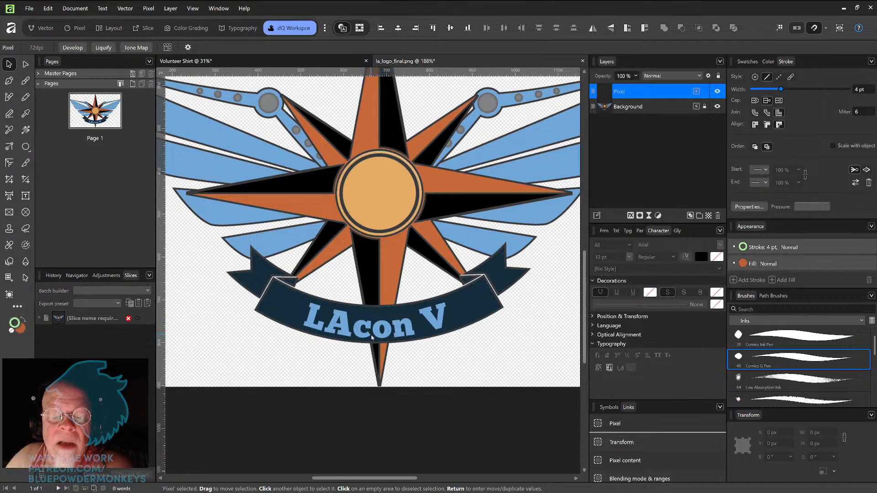
{"action": "scroll", "coordinate": [393, 330], "scroll_direction": "down", "scroll_amount": 2}
{"action": "scroll", "coordinate": [393, 330], "scroll_direction": "down", "scroll_amount": 1}
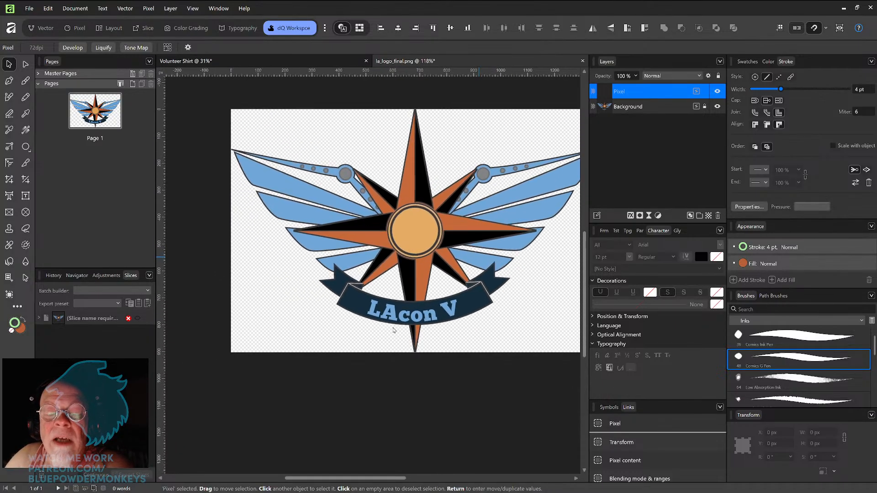
{"action": "left_click_drag", "start_coordinate": [519, 255], "coordinate": [487, 284]}
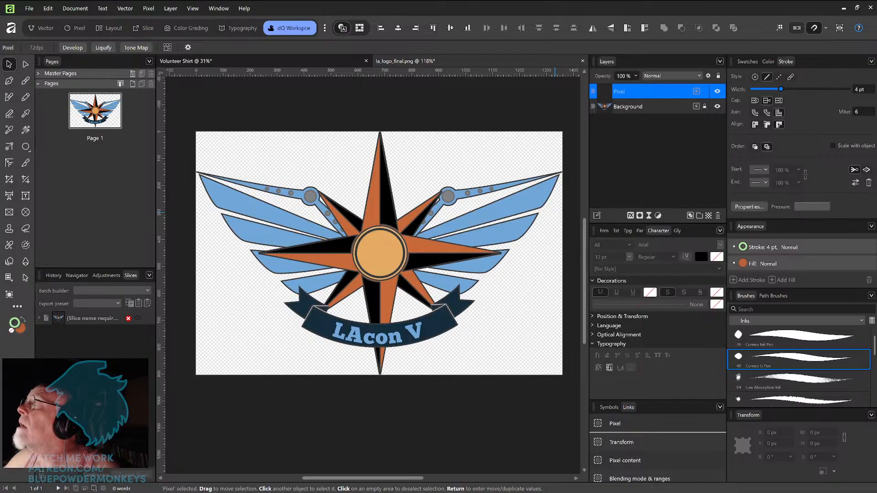
Step: Switch to the Volunteer T-Shirt DO NOT USE.pdf document in Adobe Acrobat Reader
{"action": "left_click_drag", "start_coordinate": [876, 93], "coordinate": [528, 28]}
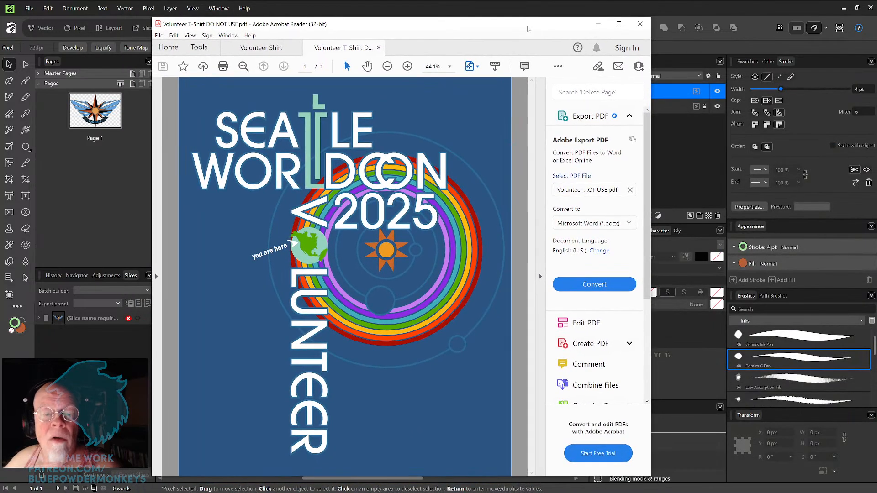
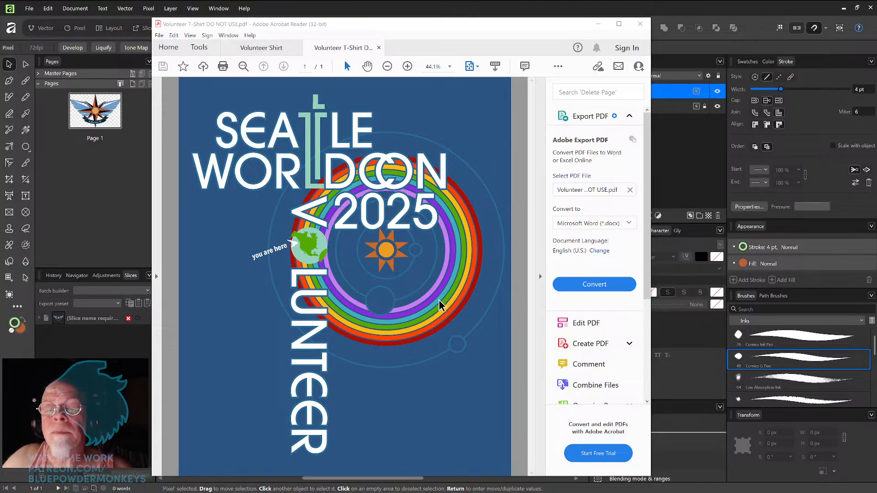
Step: Close the Volunteer T-Shirt DO NOT USE.pdf tab and move the Acrobat Reader window out of the way
{"action": "left_click", "coordinate": [640, 23]}
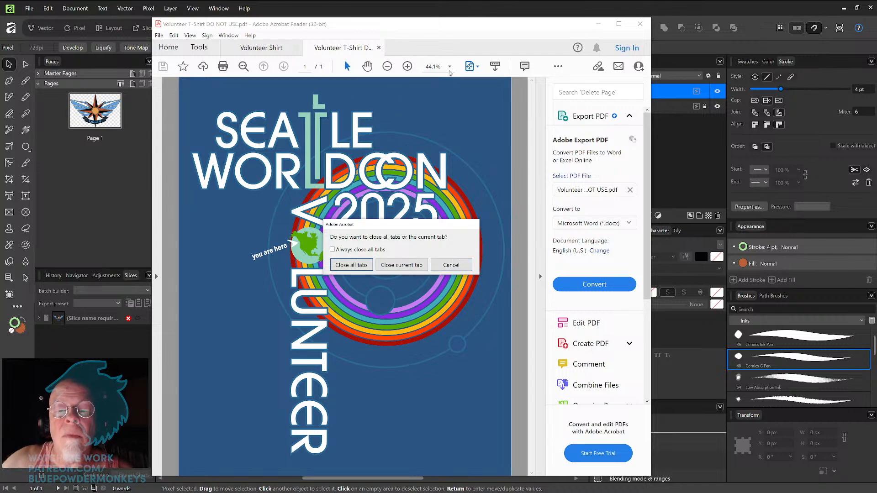
{"action": "left_click", "coordinate": [410, 268]}
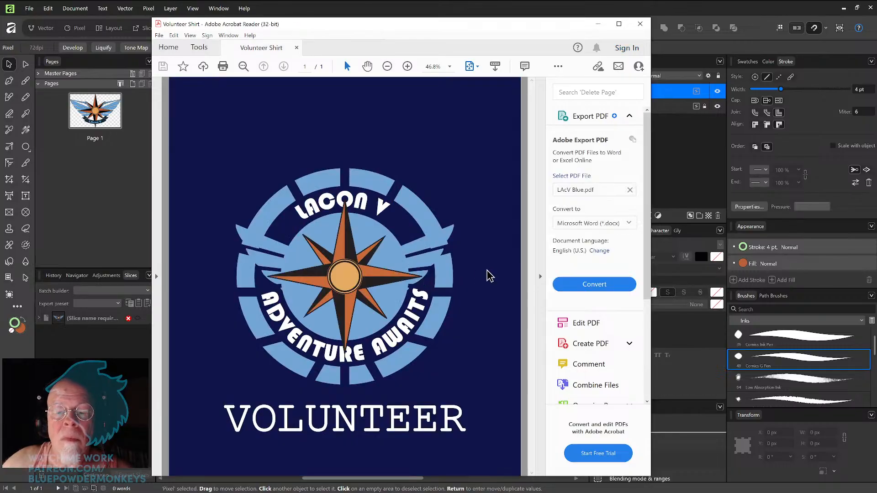
{"action": "left_click_drag", "start_coordinate": [491, 26], "coordinate": [496, 11]}
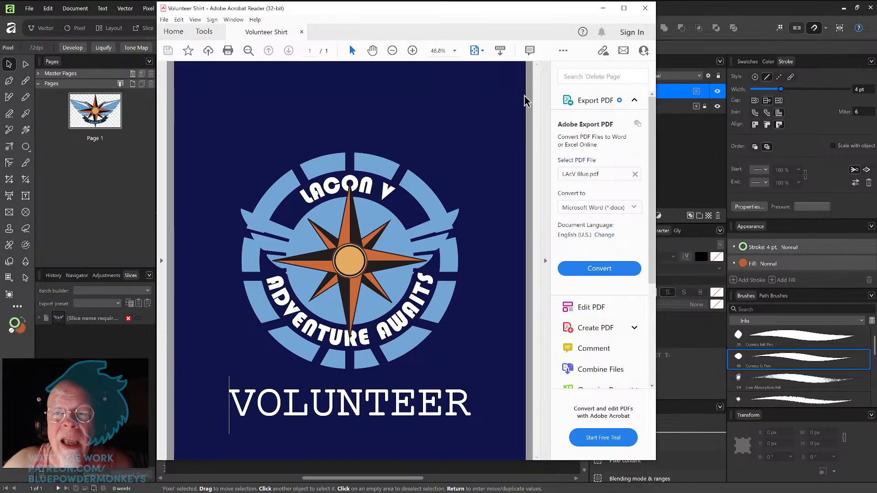
{"action": "left_click_drag", "start_coordinate": [505, 15], "coordinate": [538, 25]}
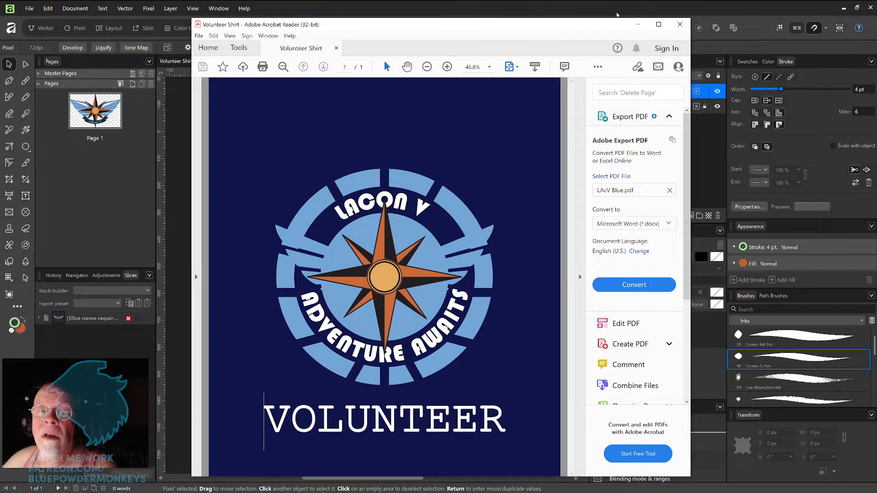
{"action": "left_click_drag", "start_coordinate": [506, 25], "coordinate": [876, 33]}
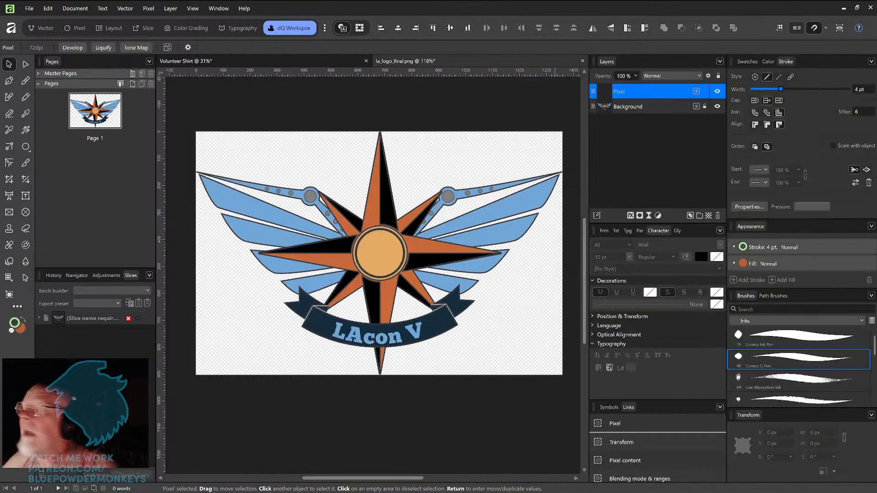
Step: Examine the compass star's hub and points at several zoom levels and compare them with the Volunteer Shirt PDF
{"action": "left_click_drag", "start_coordinate": [326, 251], "coordinate": [335, 246]}
{"action": "scroll", "coordinate": [335, 245], "scroll_direction": "up", "scroll_amount": 8}
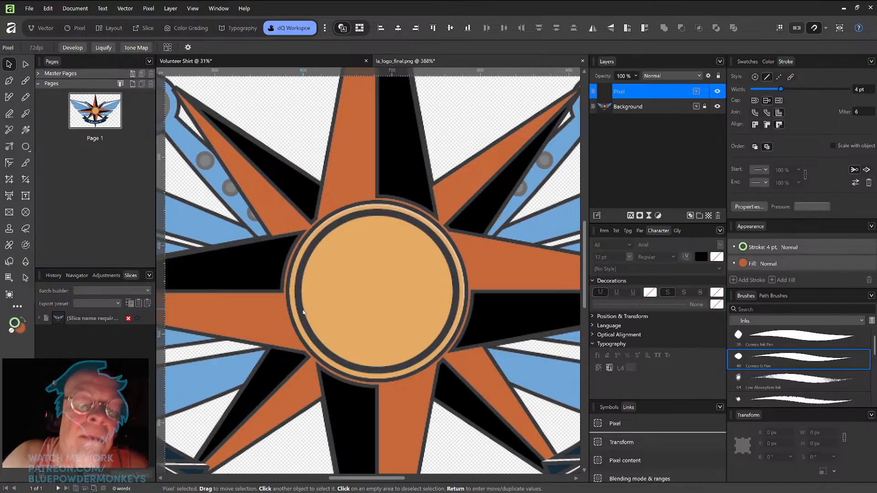
{"action": "key", "text": "ctrl+0"}
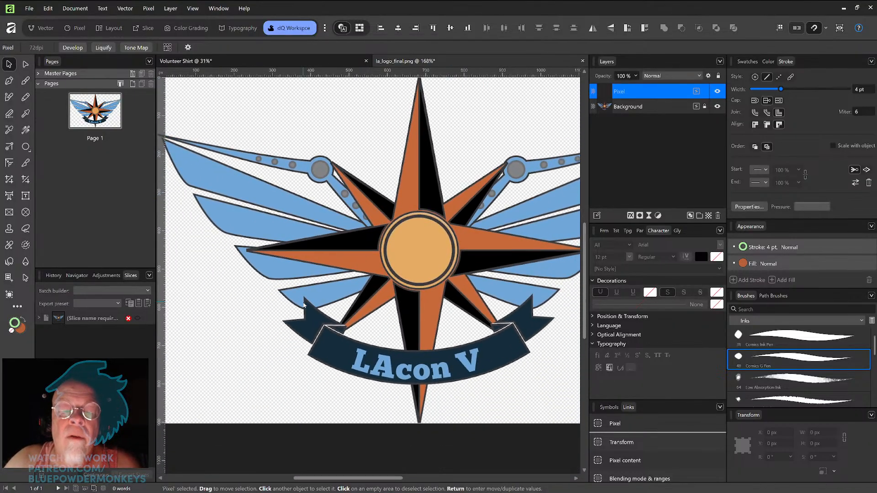
{"action": "left_click_drag", "start_coordinate": [480, 240], "coordinate": [429, 263]}
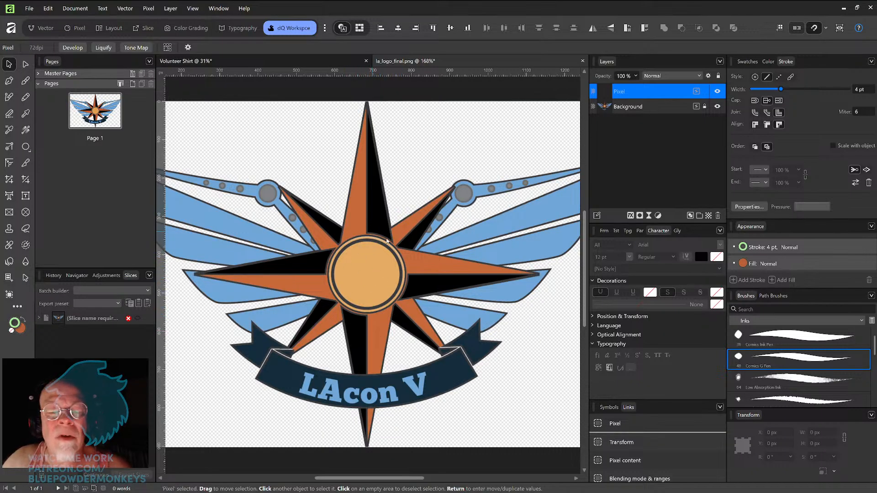
{"action": "scroll", "coordinate": [467, 180], "scroll_direction": "up", "scroll_amount": 5}
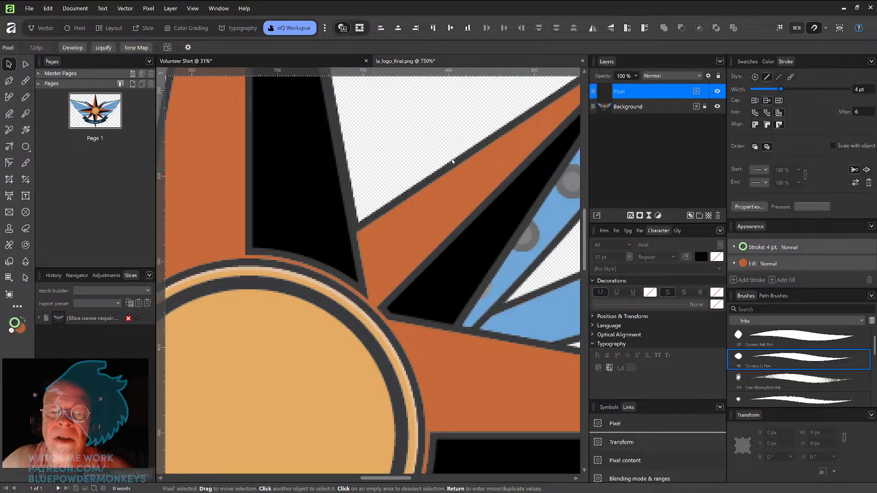
{"action": "scroll", "coordinate": [403, 211], "scroll_direction": "down", "scroll_amount": 5}
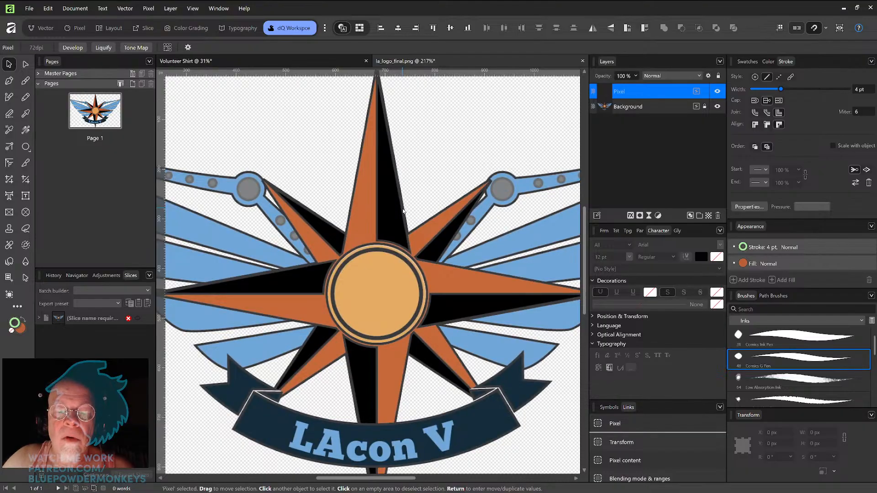
{"action": "scroll", "coordinate": [403, 211], "scroll_direction": "down", "scroll_amount": 5}
{"action": "scroll", "coordinate": [403, 211], "scroll_direction": "down", "scroll_amount": 2}
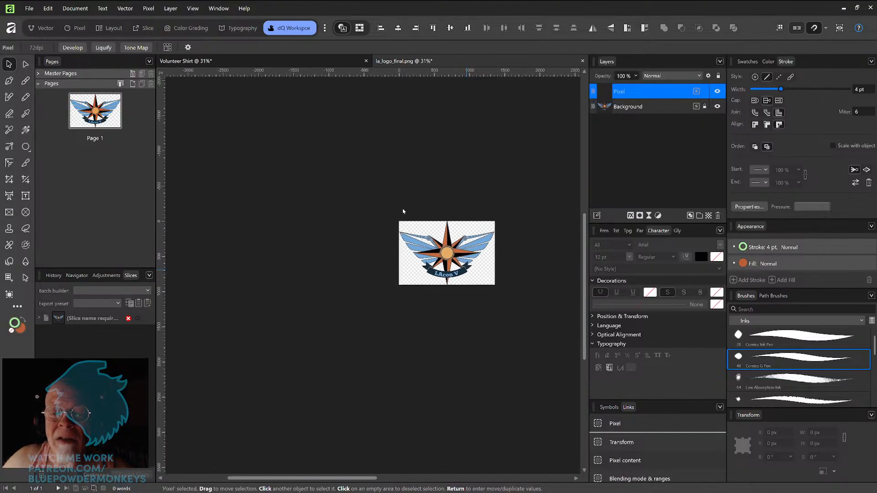
{"action": "scroll", "coordinate": [403, 211], "scroll_direction": "down", "scroll_amount": 2}
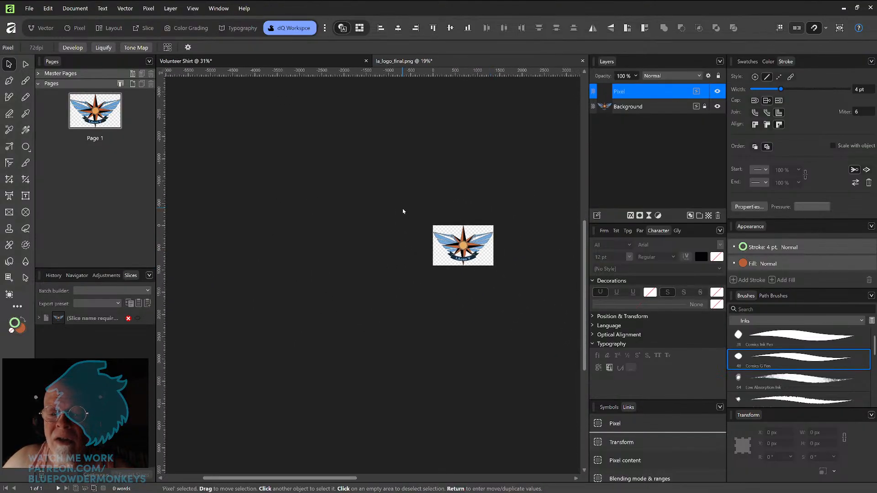
{"action": "scroll", "coordinate": [403, 211], "scroll_direction": "up", "scroll_amount": 6}
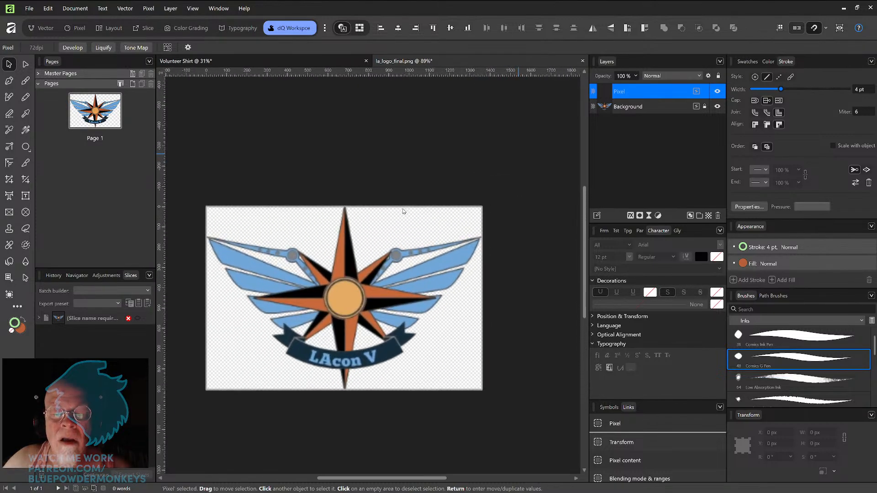
{"action": "scroll", "coordinate": [403, 211], "scroll_direction": "up", "scroll_amount": 4}
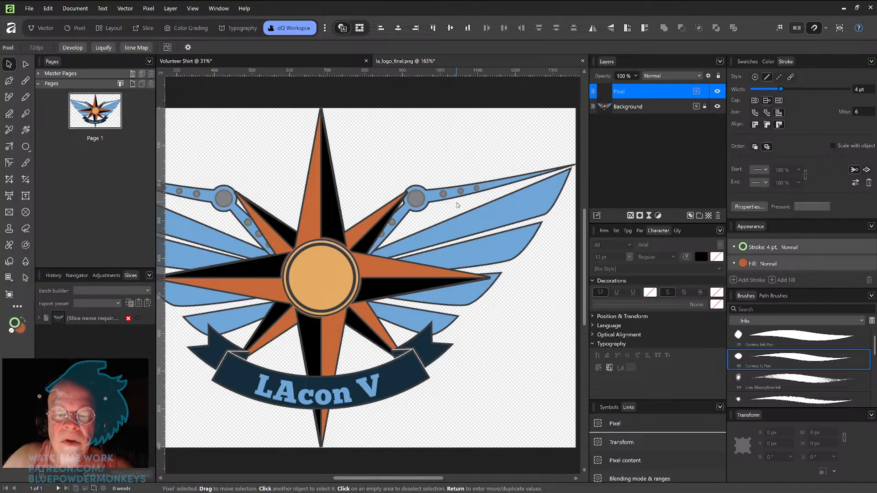
{"action": "scroll", "coordinate": [459, 205], "scroll_direction": "left", "scroll_amount": 1}
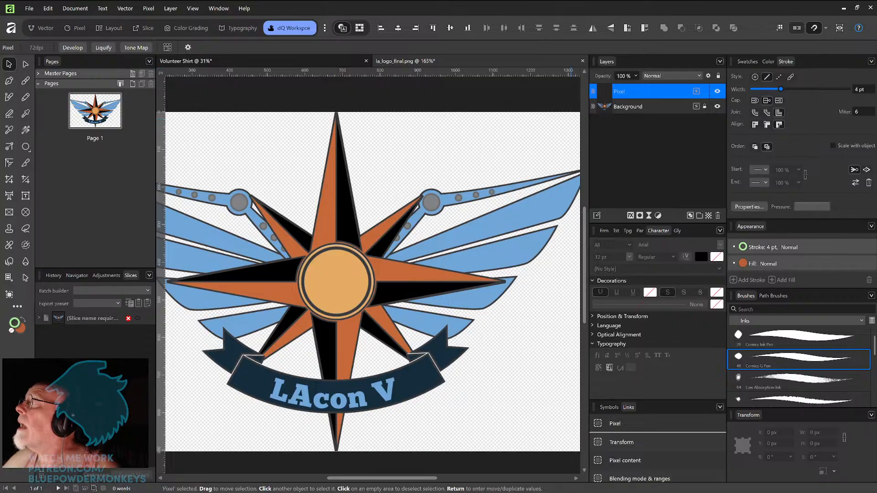
{"action": "left_click_drag", "start_coordinate": [876, 203], "coordinate": [328, 12]}
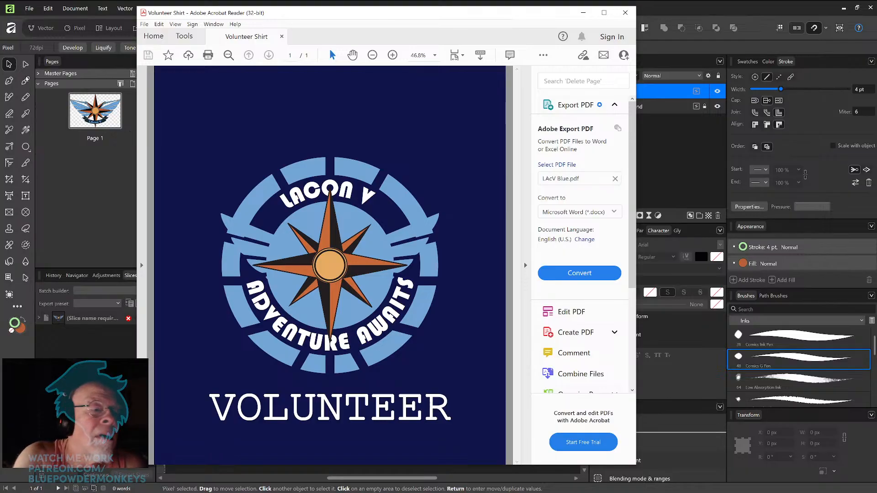
{"action": "left_click", "coordinate": [24, 63]}
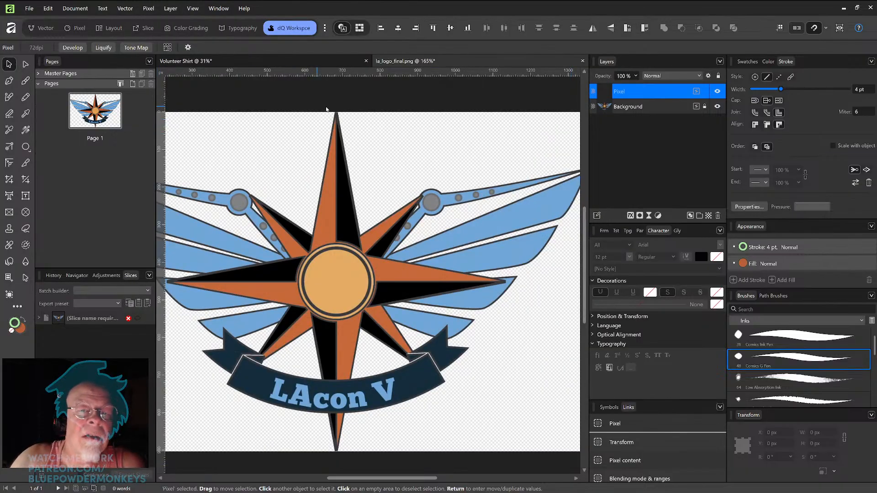
Step: Close the la_logo_final.png document without saving its changes
{"action": "left_click", "coordinate": [584, 61]}
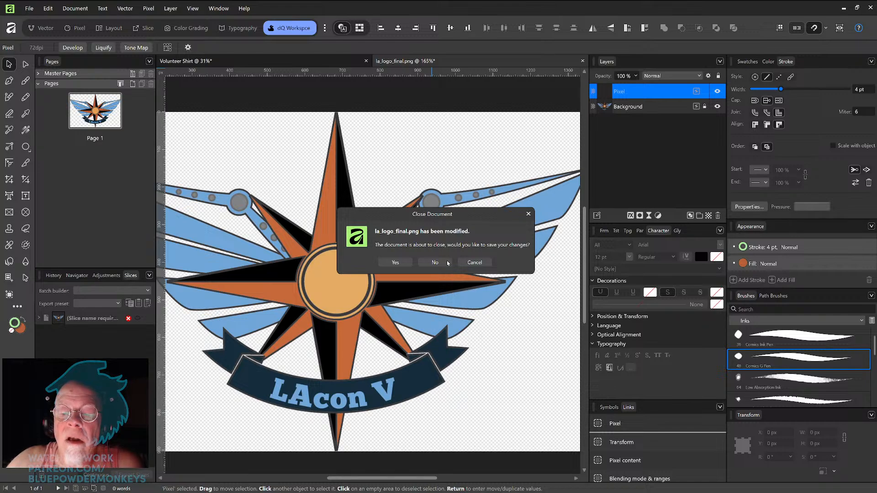
{"action": "left_click", "coordinate": [435, 263]}
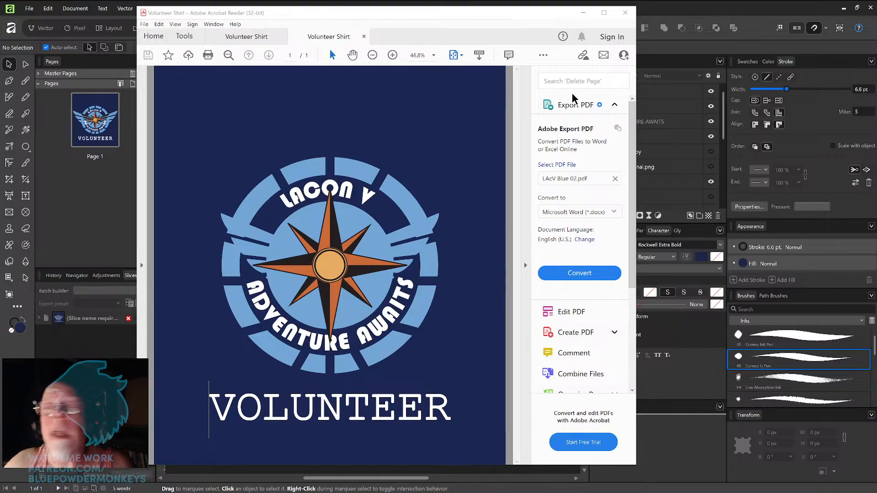
Step: Close Acrobat Reader with all of its tabs
{"action": "left_click", "coordinate": [625, 13]}
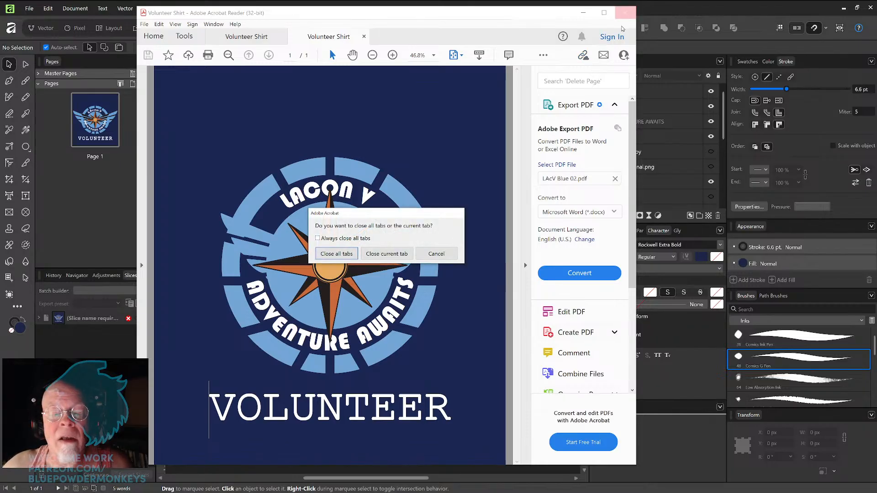
{"action": "left_click", "coordinate": [350, 254]}
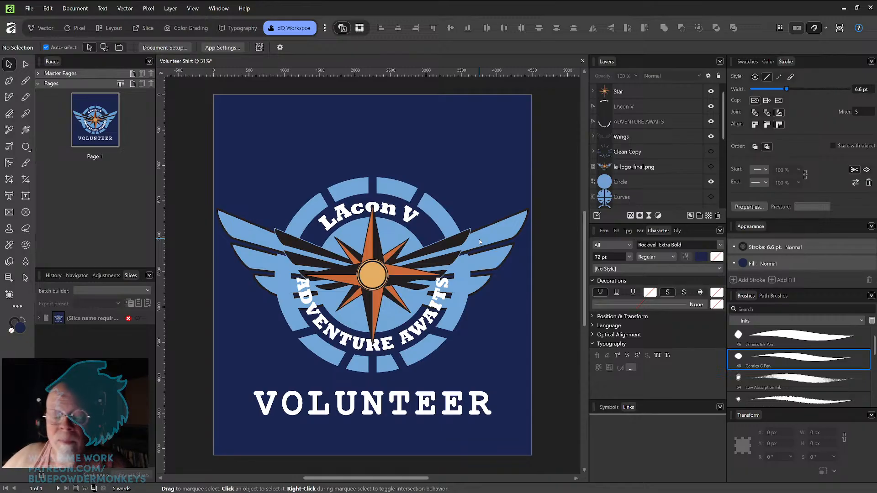
Step: Draw a wide rectangle with the Rectangle Tool, move it over the logo's centre, and delete it
{"action": "right_click", "coordinate": [25, 146]}
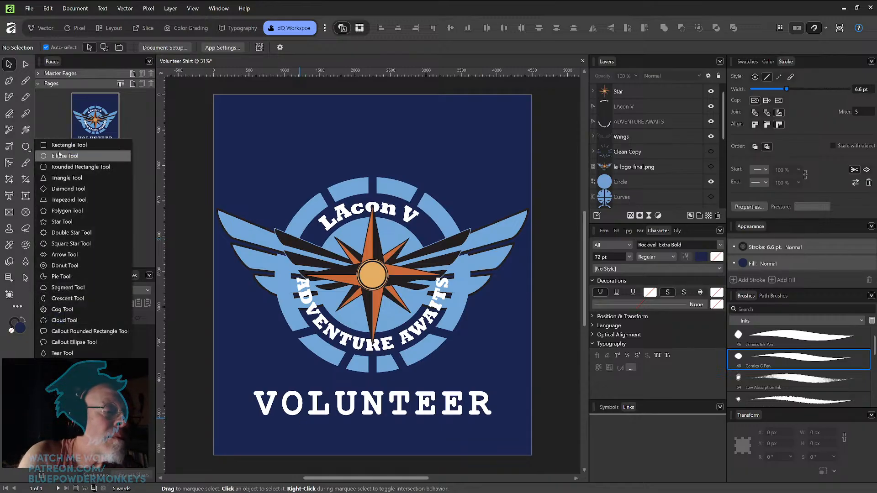
{"action": "left_click", "coordinate": [64, 144]}
{"action": "left_click_drag", "start_coordinate": [237, 403], "coordinate": [513, 443]}
{"action": "left_click", "coordinate": [8, 68]}
{"action": "mouse_move", "coordinate": [440, 412]}
{"action": "left_mouse_down"}
{"action": "mouse_move", "coordinate": [440, 380]}
{"action": "mouse_move", "coordinate": [477, 438]}
{"action": "mouse_move", "coordinate": [468, 388]}
{"action": "mouse_move", "coordinate": [470, 274]}
{"action": "mouse_move", "coordinate": [467, 292]}
{"action": "left_mouse_up"}
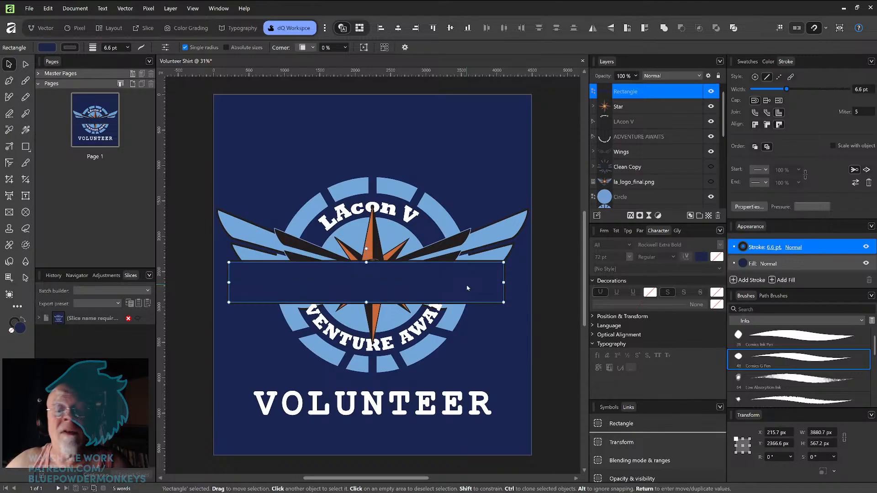
{"action": "key", "text": "Delete"}
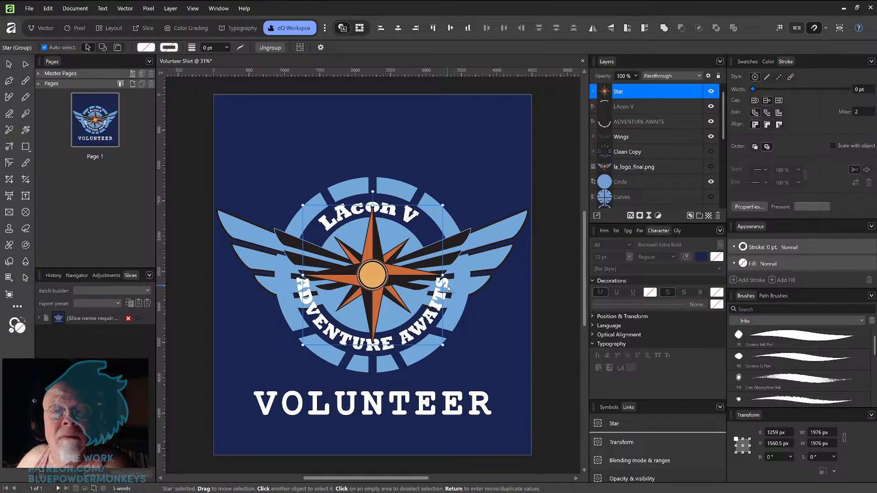
Step: Deselect everything and zoom out and in to review the whole Volunteer Shirt design and the star's hub
{"action": "key", "text": "ctrl+minus"}
{"action": "key", "text": "ctrl+minus"}
{"action": "key", "text": "ctrl+minus"}
{"action": "key", "text": "ctrl+minus"}
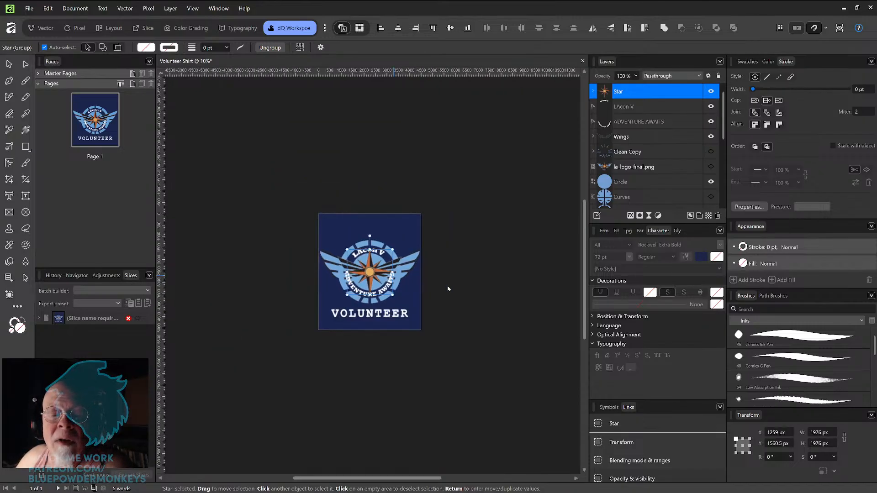
{"action": "key", "text": "ctrl+minus"}
{"action": "key", "text": "ctrl+minus"}
{"action": "key", "text": "ctrl+minus"}
{"action": "key", "text": "ctrl+minus"}
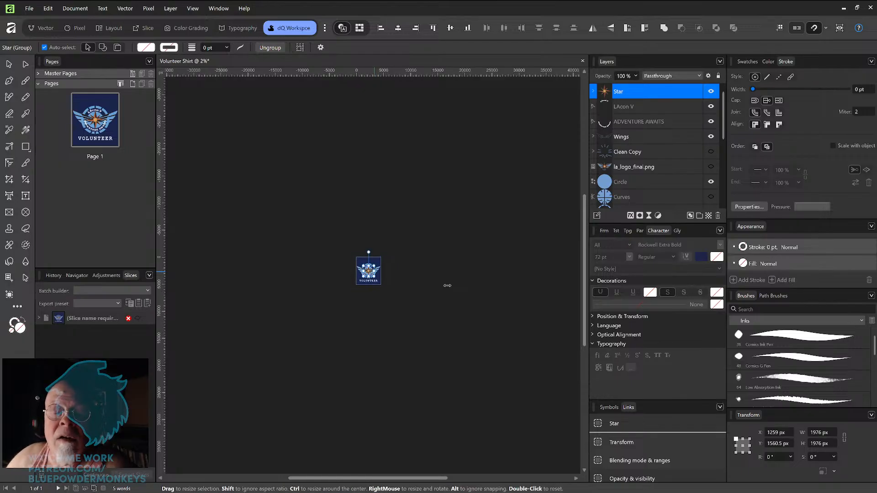
{"action": "left_click", "coordinate": [495, 285]}
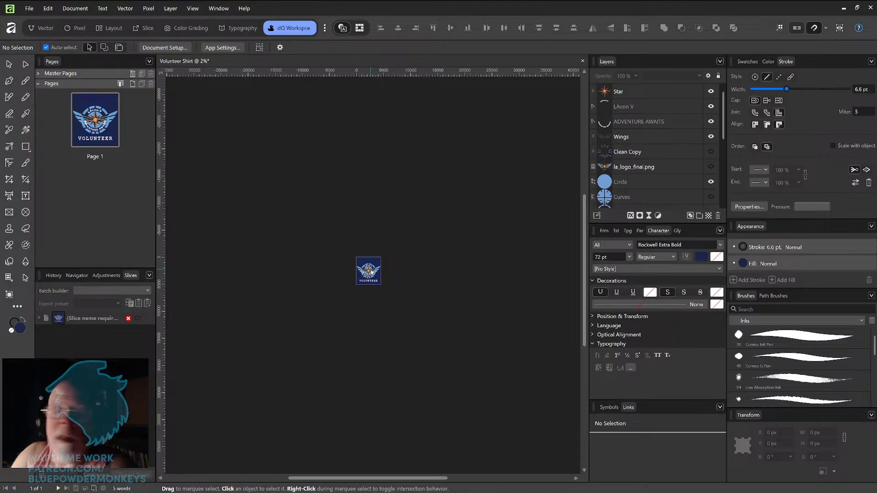
{"action": "scroll", "coordinate": [371, 272], "scroll_direction": "up", "scroll_amount": 2}
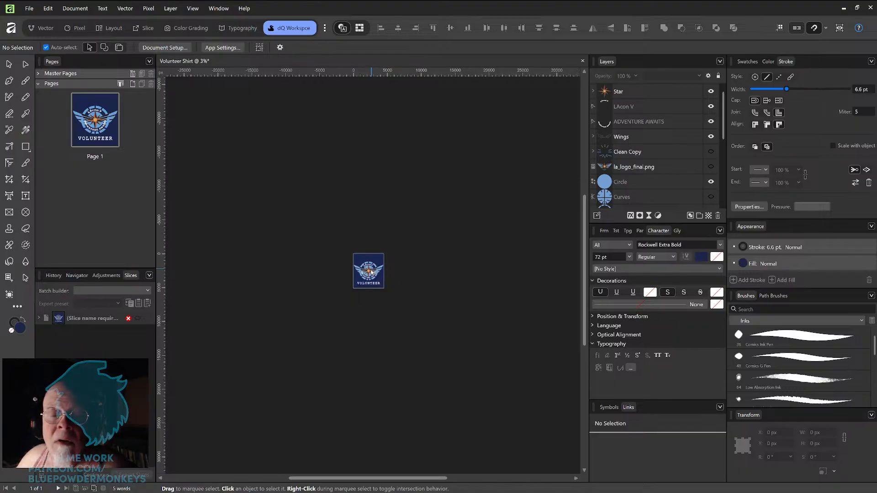
{"action": "scroll", "coordinate": [371, 271], "scroll_direction": "up", "scroll_amount": 1}
{"action": "scroll", "coordinate": [371, 272], "scroll_direction": "up", "scroll_amount": 2}
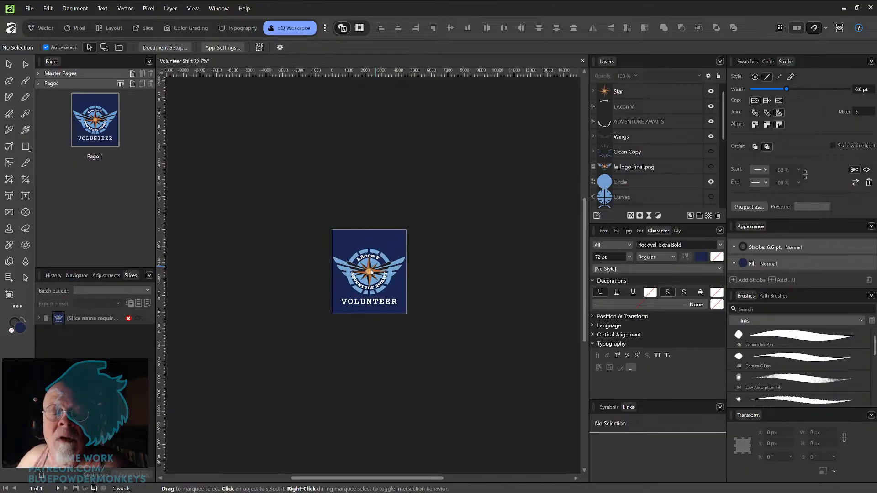
{"action": "scroll", "coordinate": [371, 271], "scroll_direction": "up", "scroll_amount": 1}
{"action": "scroll", "coordinate": [371, 272], "scroll_direction": "down", "scroll_amount": 2}
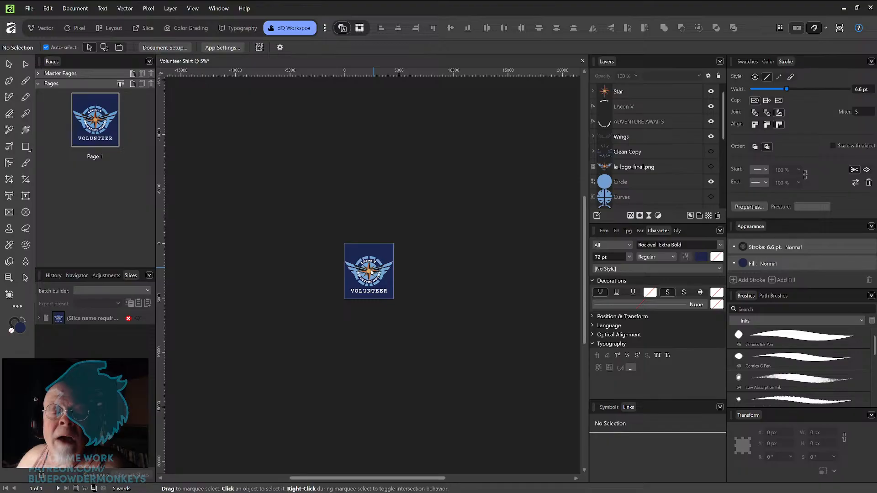
{"action": "scroll", "coordinate": [371, 271], "scroll_direction": "up", "scroll_amount": 6}
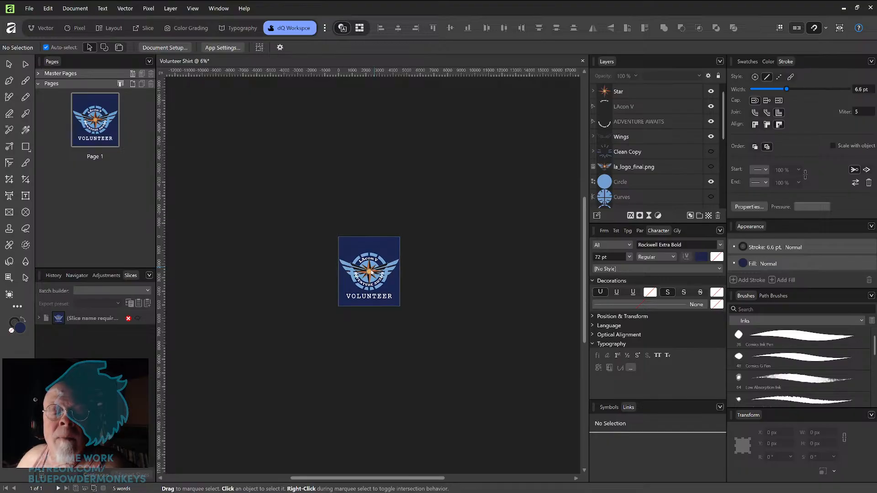
{"action": "scroll", "coordinate": [371, 271], "scroll_direction": "up", "scroll_amount": 1}
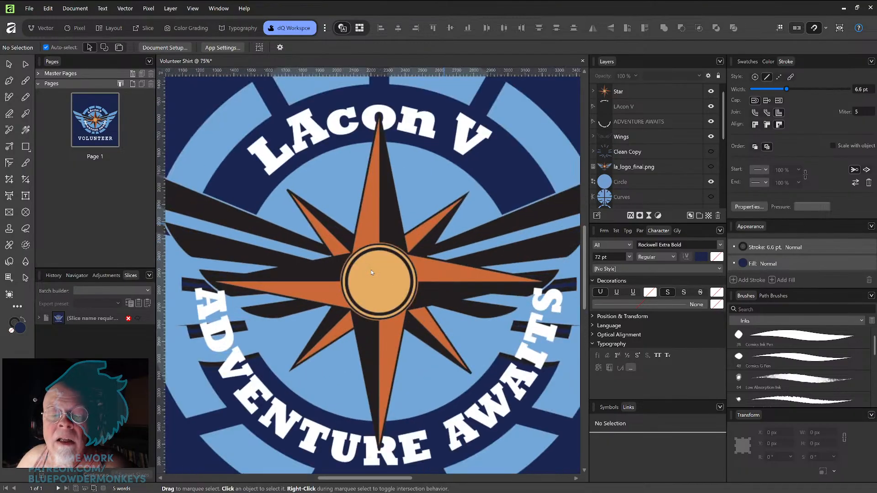
{"action": "scroll", "coordinate": [371, 272], "scroll_direction": "down", "scroll_amount": 4}
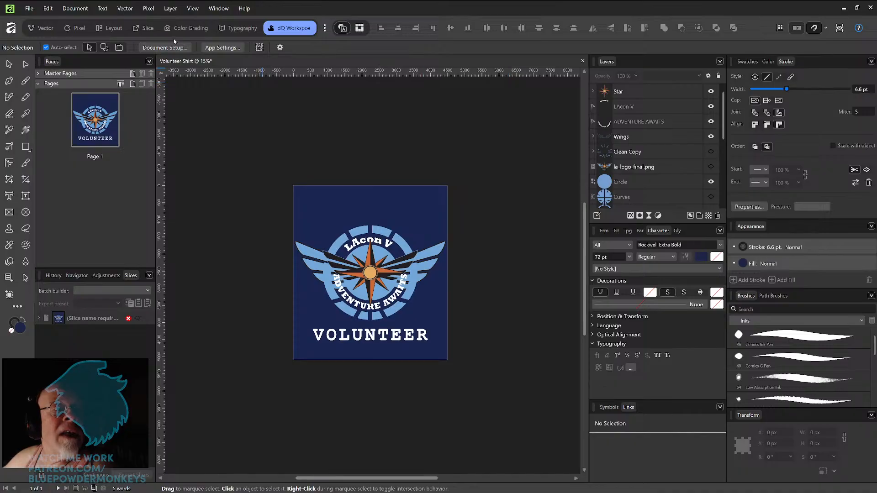
Step: Save the document under the new name Volunteer Shirt V02
{"action": "left_click", "coordinate": [29, 8]}
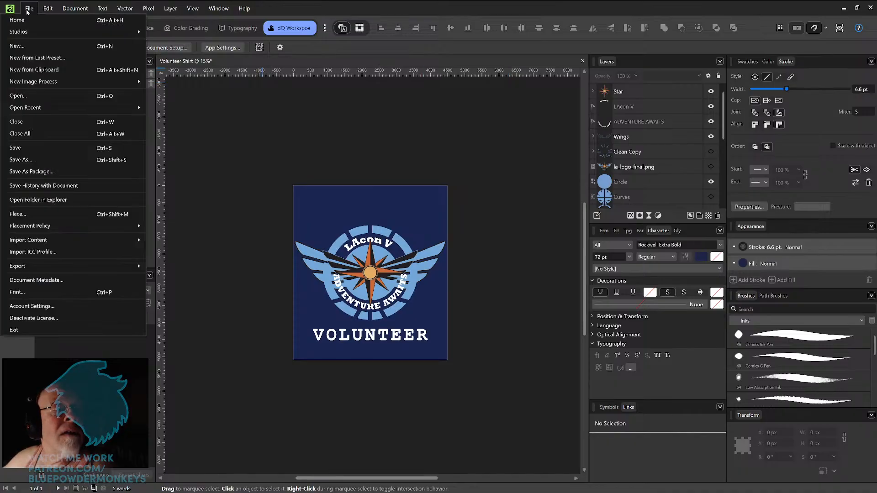
{"action": "left_click", "coordinate": [60, 156]}
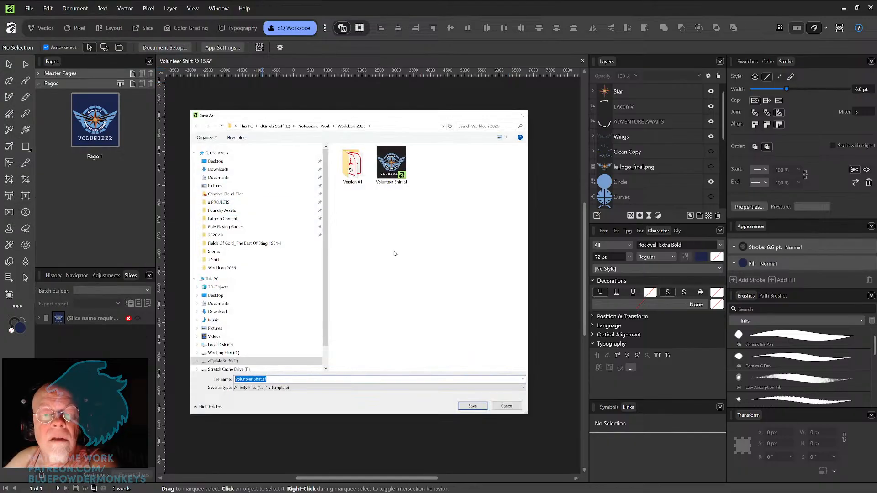
{"action": "key", "text": "End"}
{"action": "key", "text": "Left"}
{"action": "key", "text": "Left"}
{"action": "key", "text": "Left"}
{"action": "type", "text": "V"}
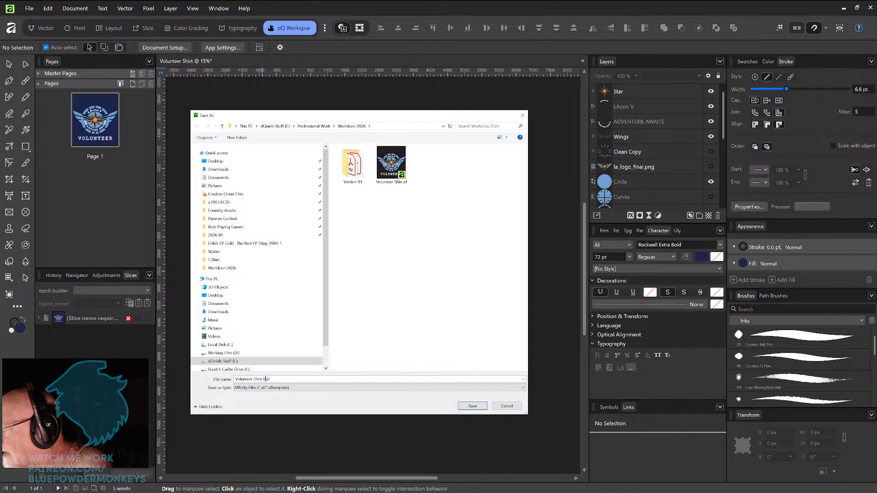
{"action": "type", "text": "02"}
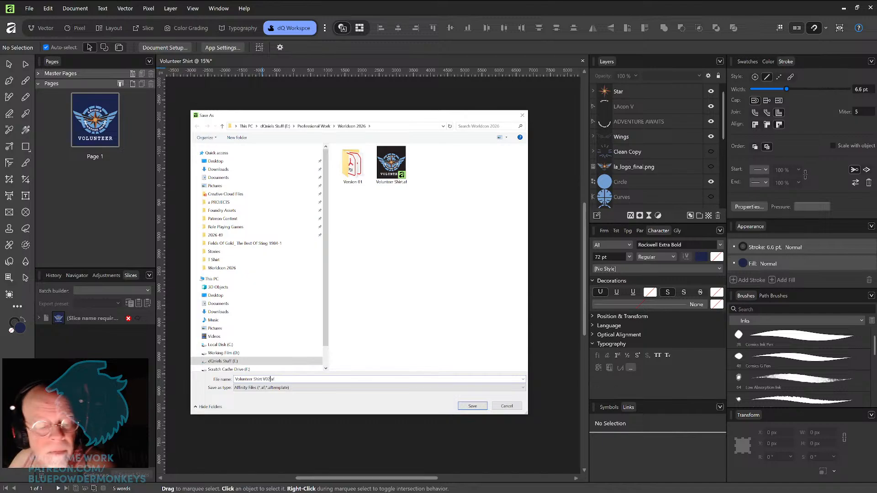
{"action": "left_click", "coordinate": [473, 407]}
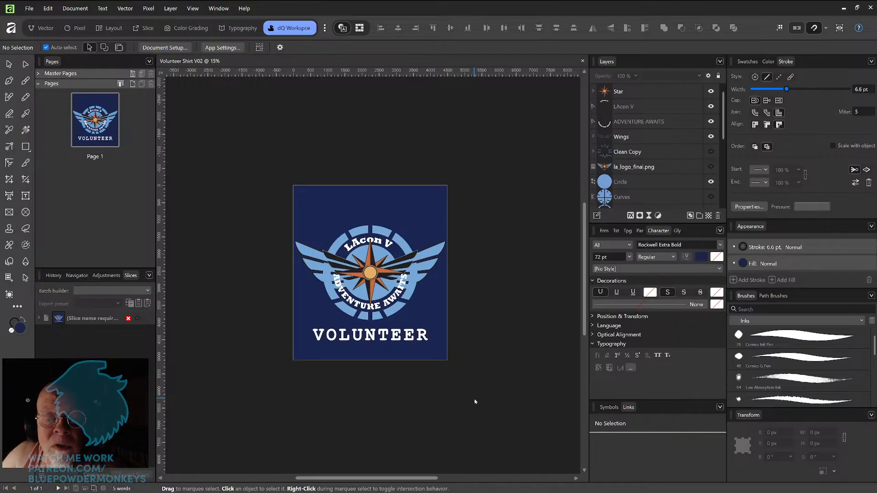
Step: Hide the LAcon V and ADVENTURE AWAITS text layers
{"action": "scroll", "coordinate": [474, 402], "scroll_direction": "up", "scroll_amount": 5}
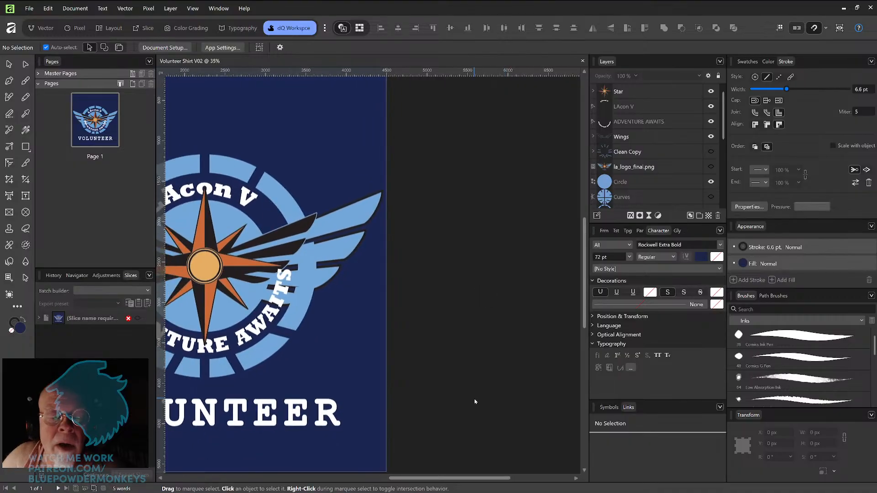
{"action": "scroll", "coordinate": [474, 402], "scroll_direction": "left", "scroll_amount": 3}
{"action": "scroll", "coordinate": [474, 401], "scroll_direction": "left", "scroll_amount": 1}
{"action": "scroll", "coordinate": [474, 401], "scroll_direction": "up", "scroll_amount": 2}
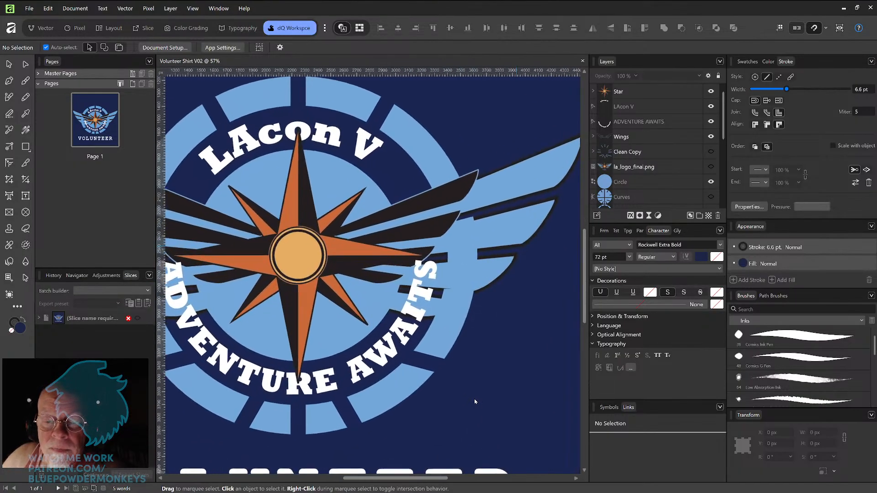
{"action": "scroll", "coordinate": [474, 401], "scroll_direction": "down", "scroll_amount": 1}
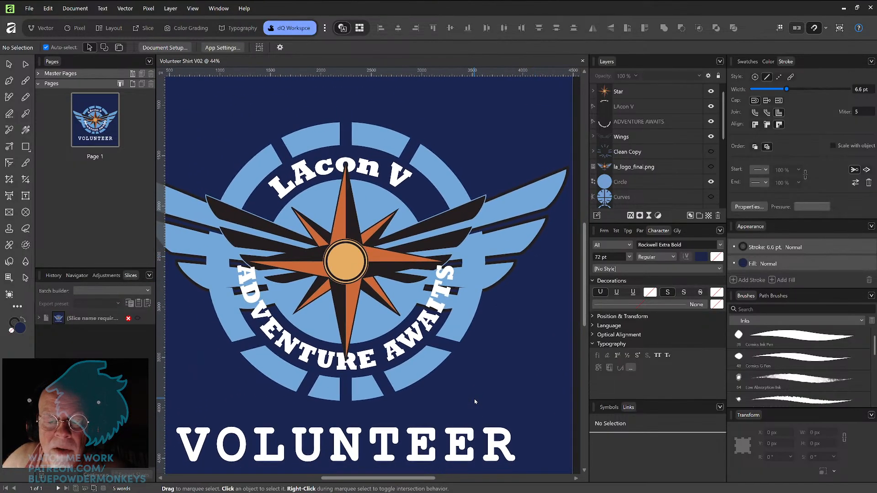
{"action": "left_click", "coordinate": [448, 276]}
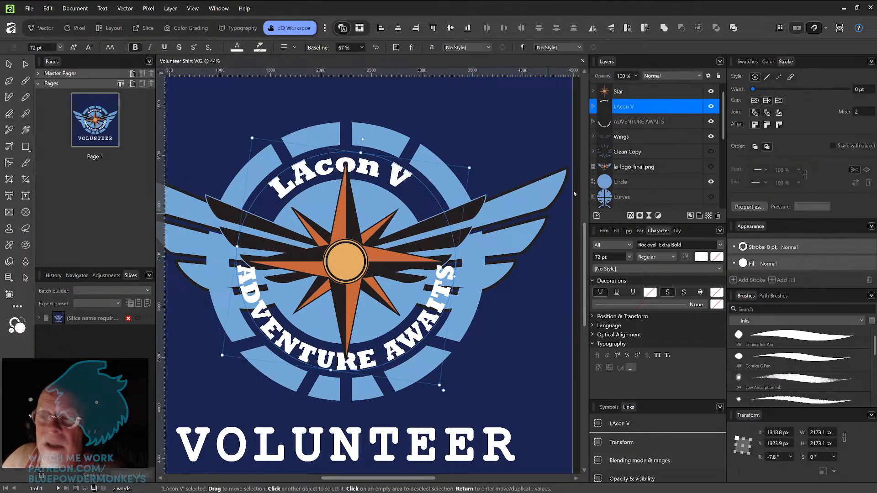
{"action": "left_click", "coordinate": [711, 106]}
{"action": "left_click", "coordinate": [712, 123]}
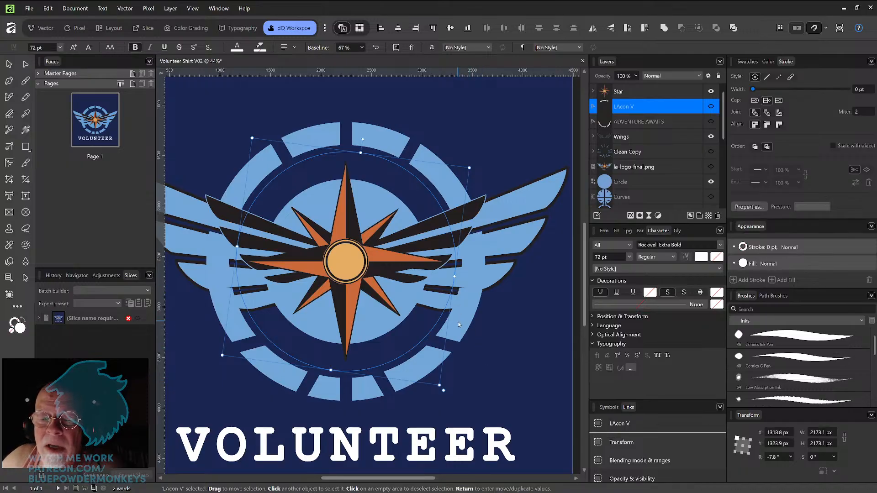
Step: Hide the Star layer and the upper Wings layer with the dark stripes
{"action": "left_click", "coordinate": [465, 306]}
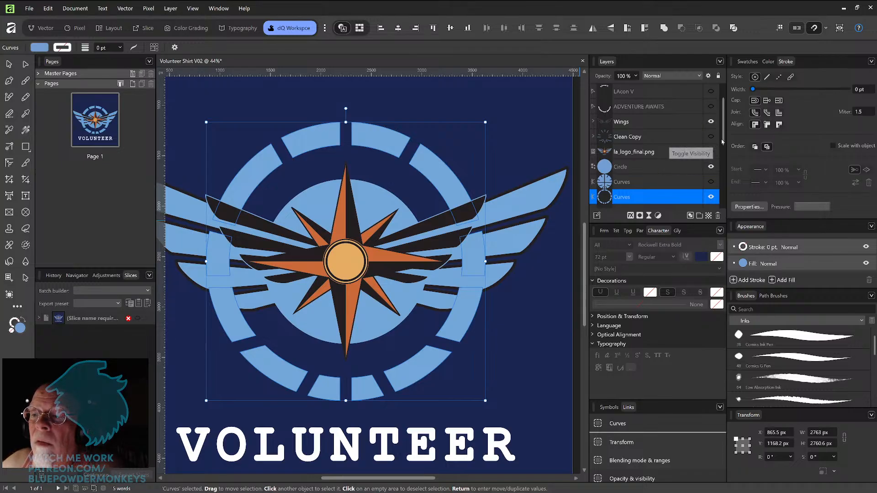
{"action": "scroll", "coordinate": [723, 133], "scroll_direction": "up", "scroll_amount": 1}
{"action": "left_click", "coordinate": [710, 91]}
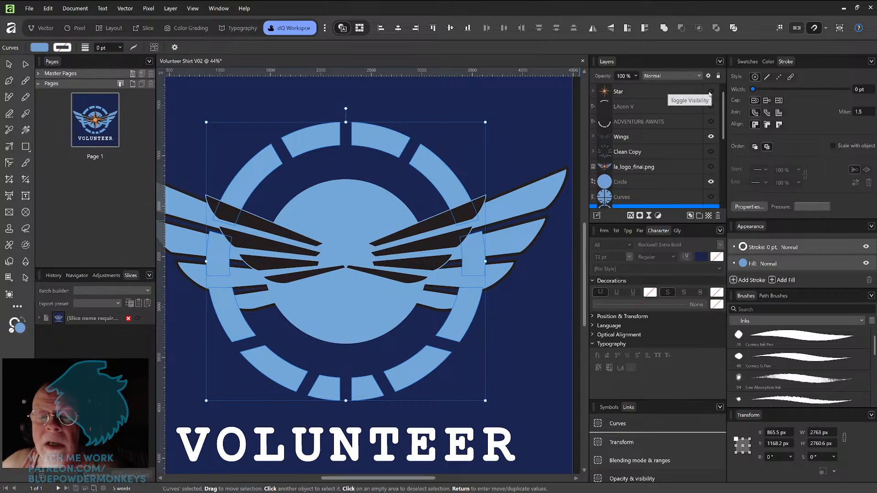
{"action": "left_click", "coordinate": [711, 138]}
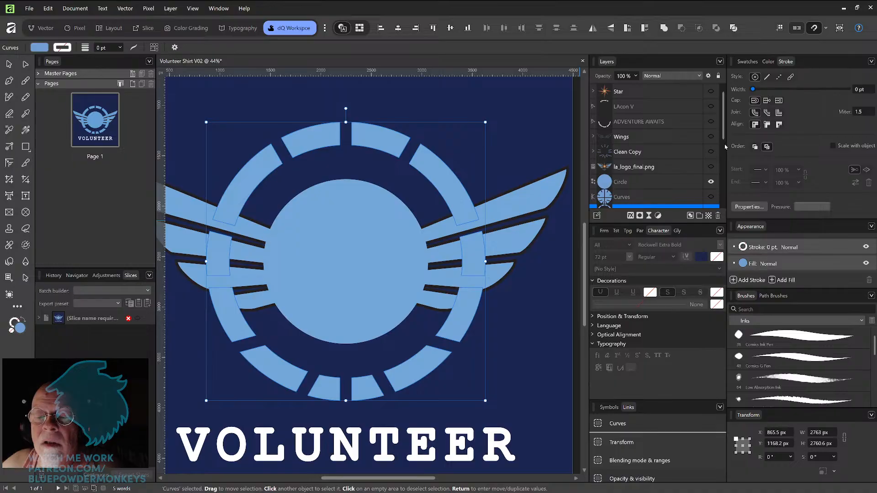
Step: Duplicate the Curves ring and lower Wings layers and group the copies
{"action": "scroll", "coordinate": [723, 138], "scroll_direction": "down", "scroll_amount": 3}
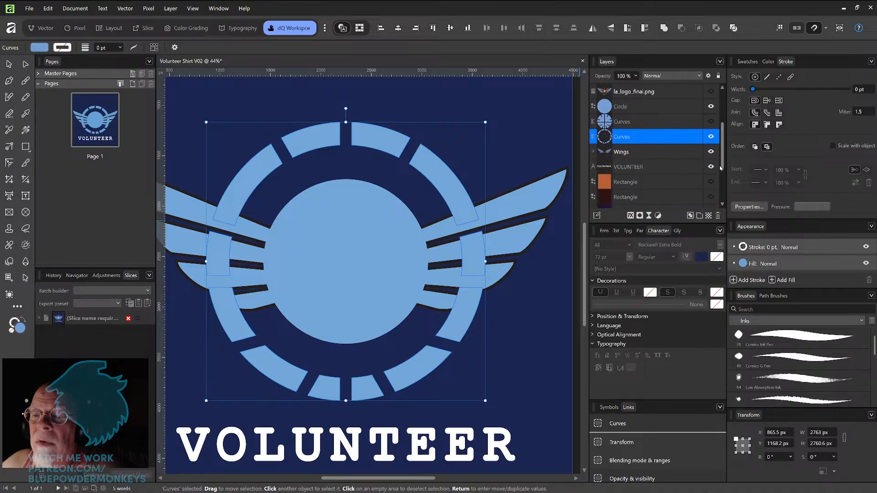
{"action": "left_click", "coordinate": [711, 152]}
{"action": "left_click", "coordinate": [711, 153]}
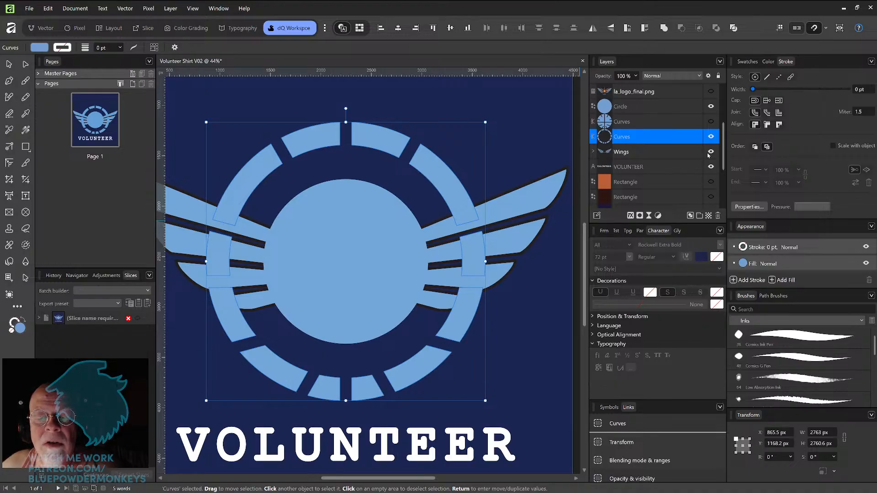
{"action": "left_click", "coordinate": [674, 151], "text": "shift"}
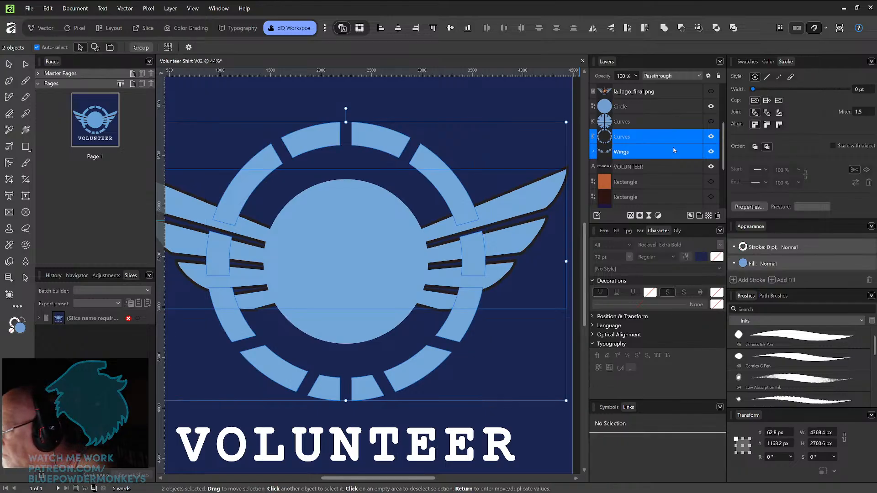
{"action": "key", "text": "ctrl+j"}
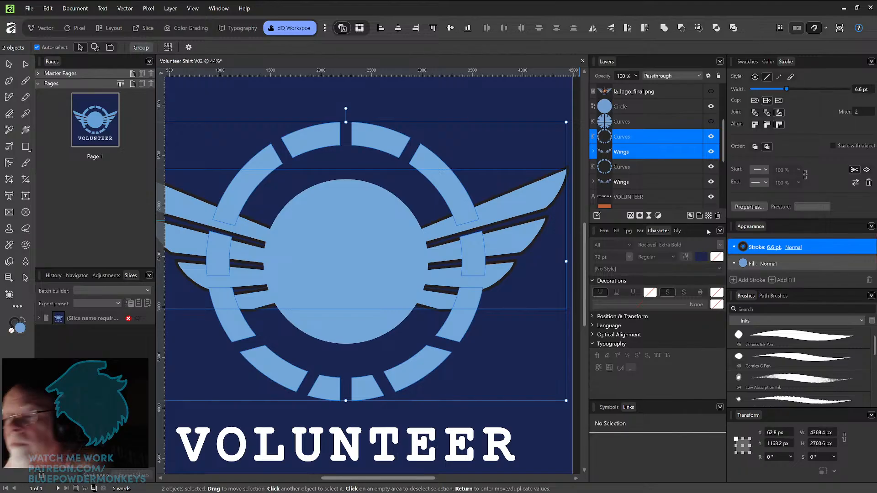
{"action": "key", "text": "ctrl+g"}
Step: Rename the new group Unaltered Curves and Wings
{"action": "double_click", "coordinate": [622, 137]}
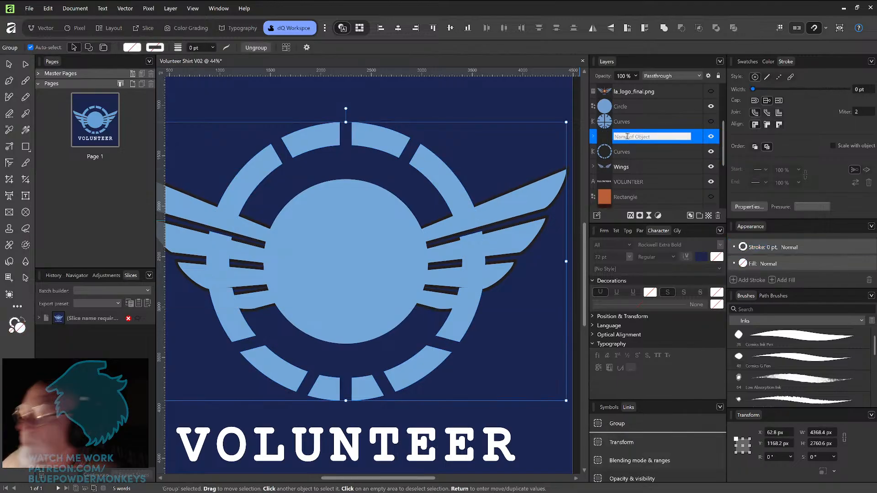
{"action": "key", "text": "BackSpace"}
{"action": "type", "text": "Unaltered"}
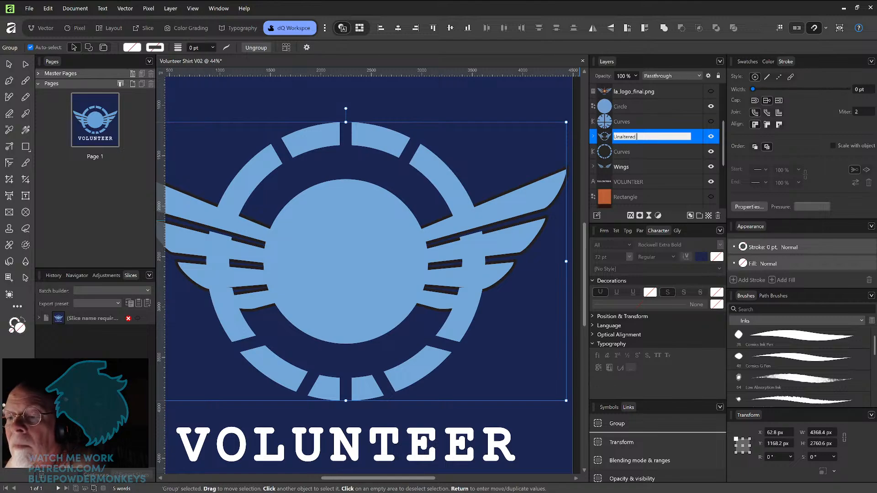
{"action": "type", "text": " C"}
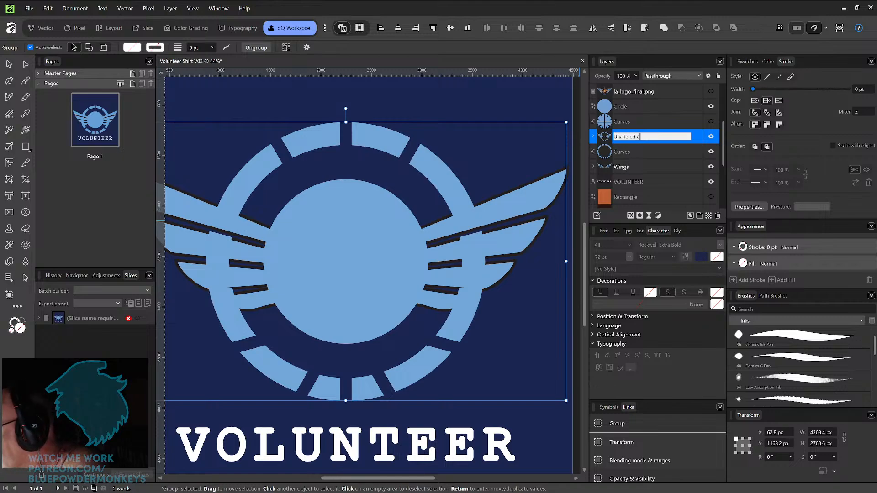
{"action": "type", "text": "urves and Wings"}
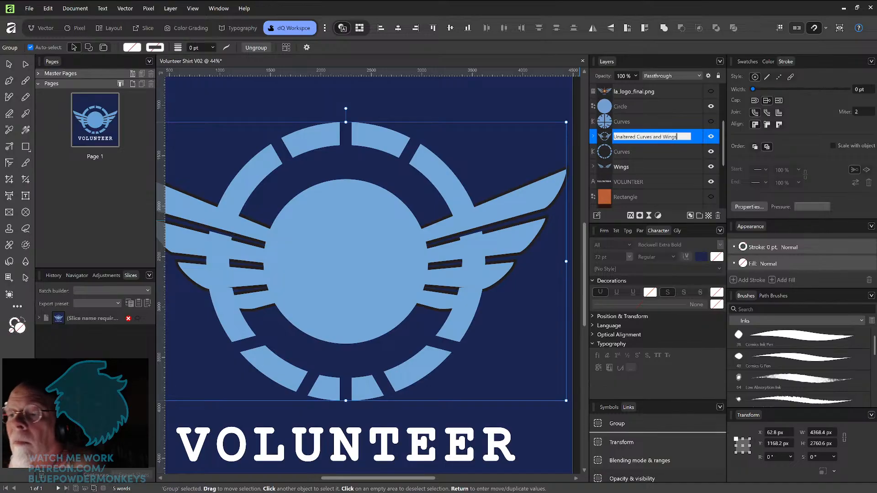
{"action": "key", "text": "Return"}
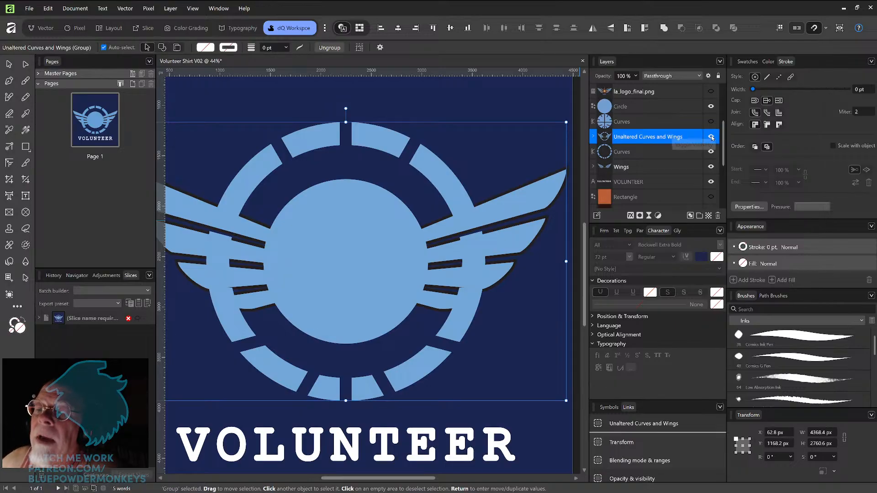
Step: Combine the original Curves and Wings layers into one shape, then undo the combination
{"action": "left_click", "coordinate": [675, 153]}
{"action": "left_click", "coordinate": [671, 167], "text": "shift"}
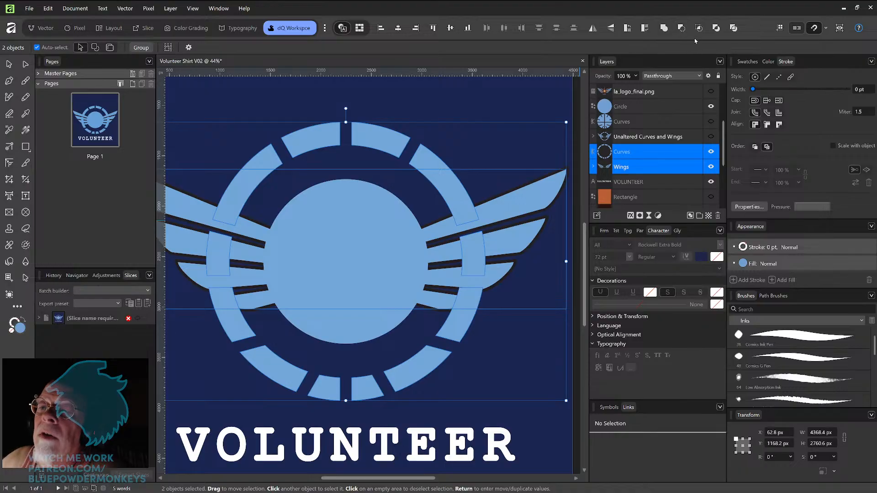
{"action": "left_click", "coordinate": [664, 28]}
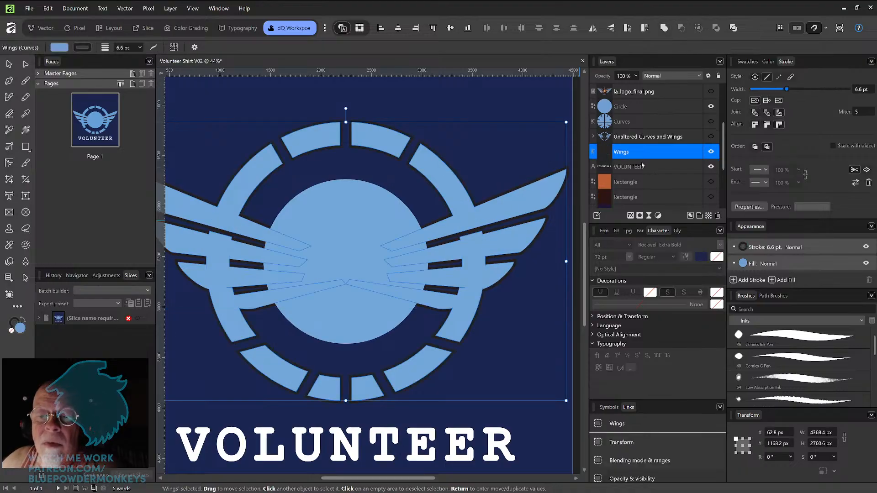
{"action": "key", "text": "ctrl+z"}
{"action": "key", "text": "ctrl+z"}
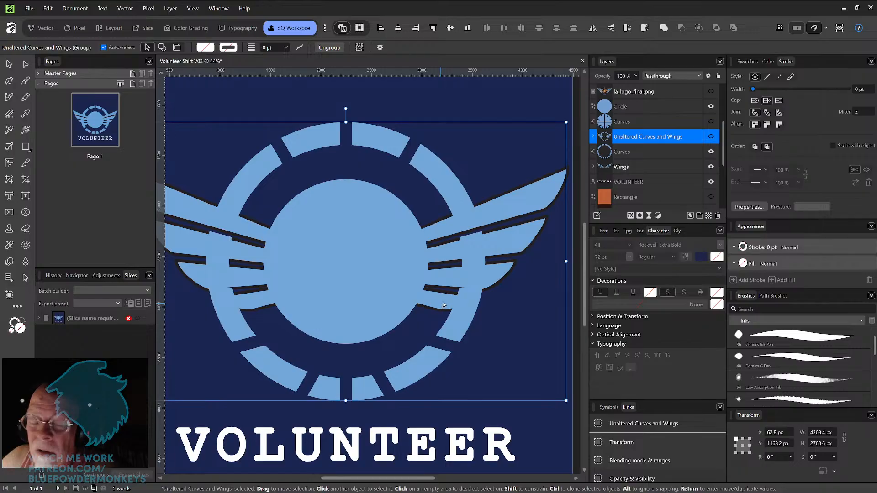
Step: Merge the original Curves ring and Wings layers into a single Wings shape with Boolean Add
{"action": "scroll", "coordinate": [484, 258], "scroll_direction": "up", "scroll_amount": 4}
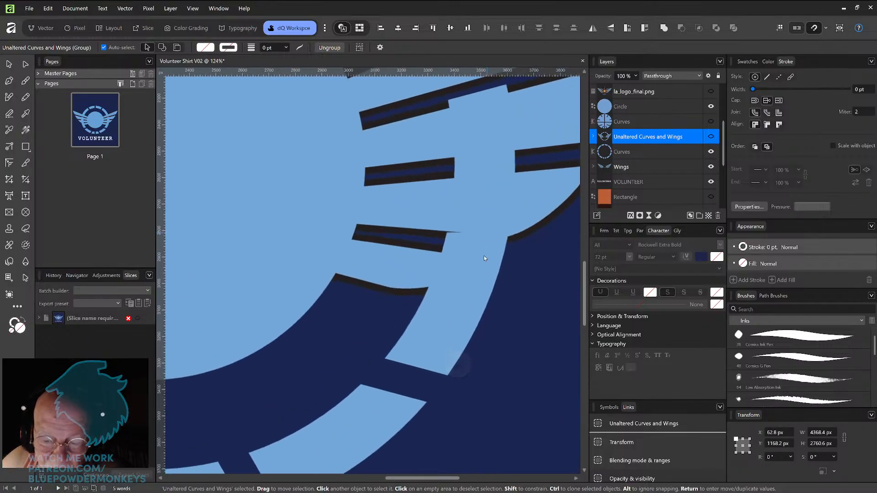
{"action": "scroll", "coordinate": [484, 258], "scroll_direction": "down", "scroll_amount": 2}
{"action": "scroll", "coordinate": [484, 256], "scroll_direction": "down", "scroll_amount": 3}
{"action": "scroll", "coordinate": [484, 256], "scroll_direction": "up", "scroll_amount": 1}
{"action": "scroll", "coordinate": [484, 256], "scroll_direction": "down", "scroll_amount": 1}
{"action": "scroll", "coordinate": [483, 255], "scroll_direction": "up", "scroll_amount": 1}
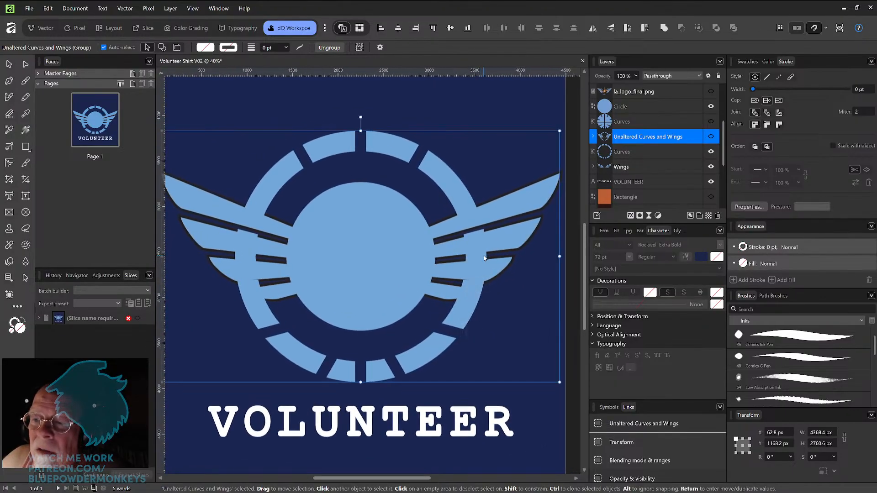
{"action": "left_click", "coordinate": [658, 155]}
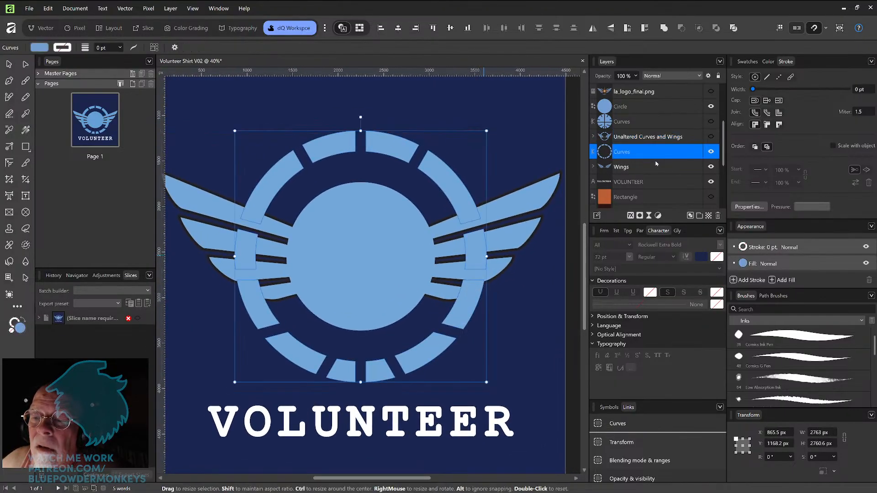
{"action": "left_click", "coordinate": [655, 168], "text": "shift"}
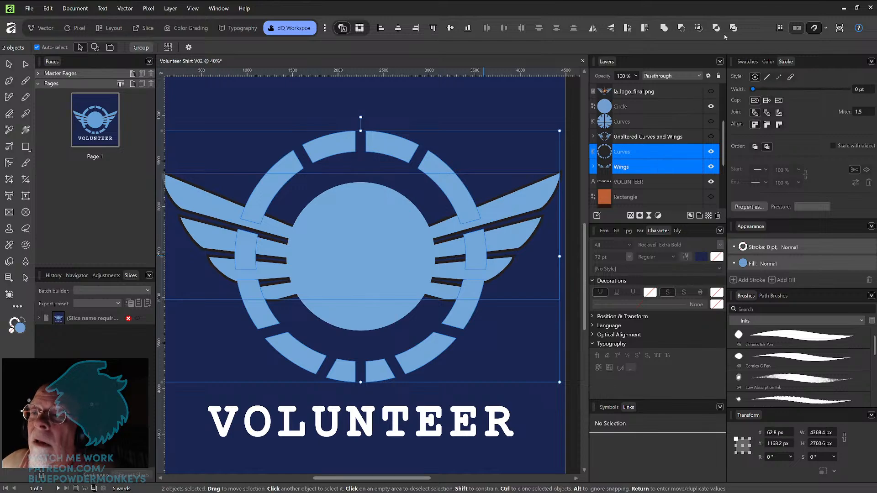
{"action": "left_click", "coordinate": [664, 28]}
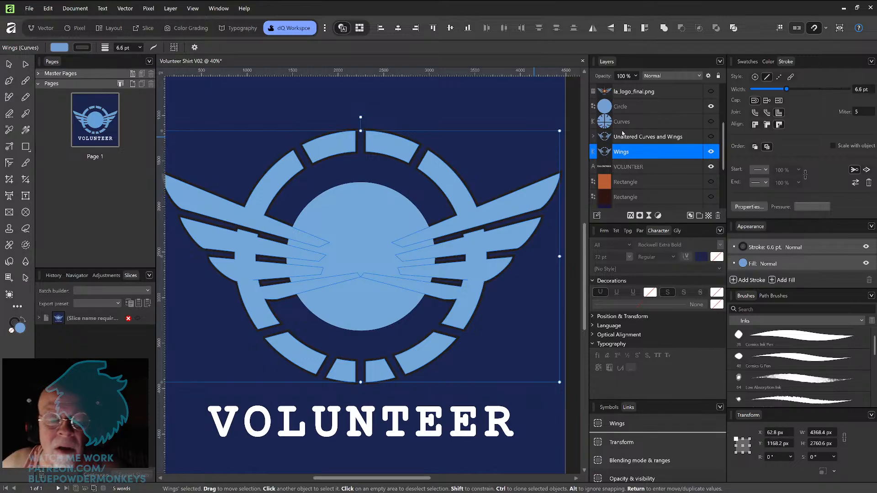
Step: Try deleting nodes from the merged Wings shape, then undo back to the separate Curves and Wings layers
{"action": "left_click", "coordinate": [26, 64]}
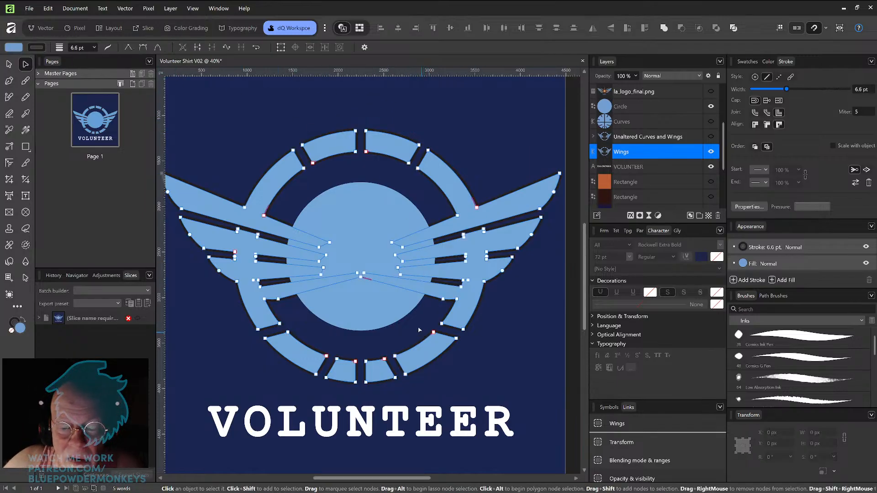
{"action": "left_click", "coordinate": [361, 275]}
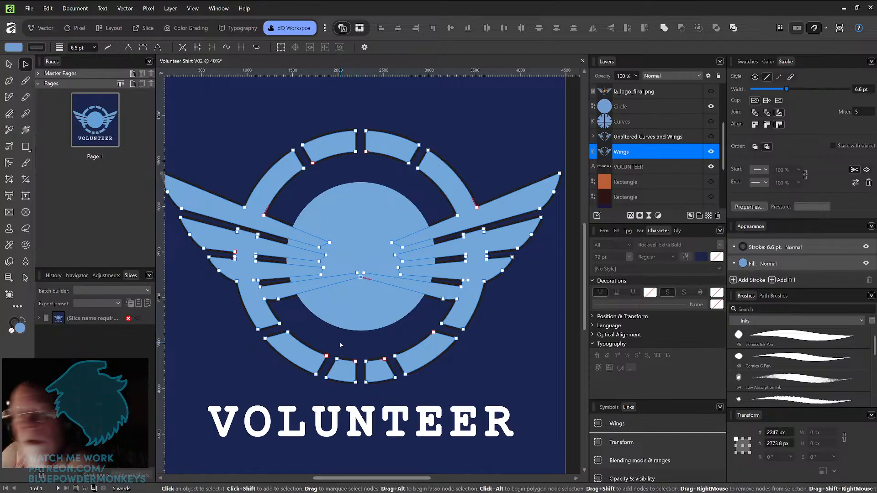
{"action": "left_click", "coordinate": [448, 388]}
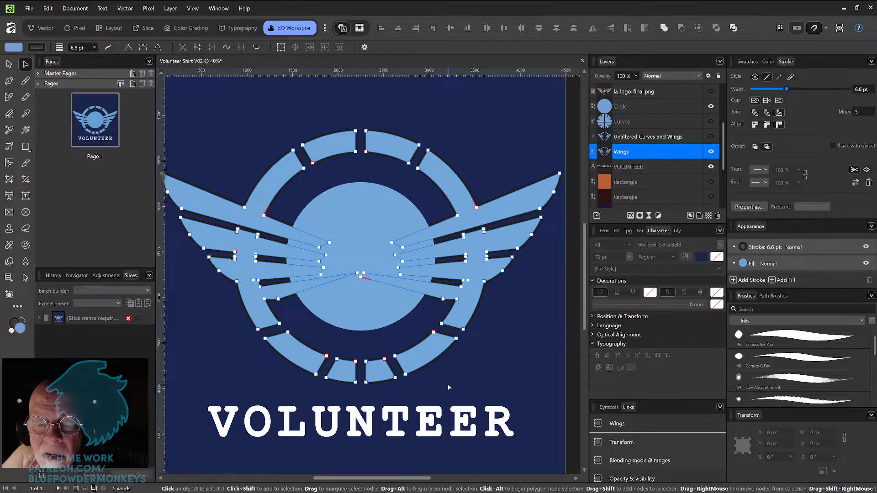
{"action": "key", "text": "Delete"}
{"action": "key", "text": "ctrl+z"}
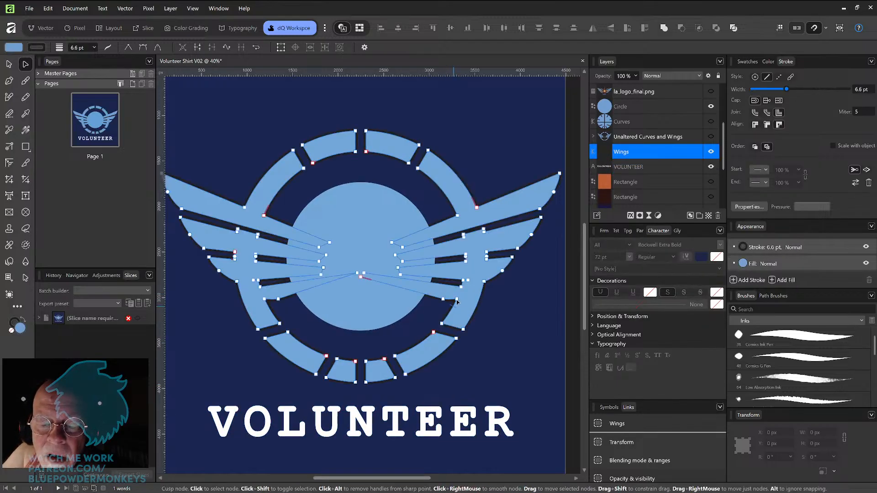
{"action": "left_click", "coordinate": [457, 300]}
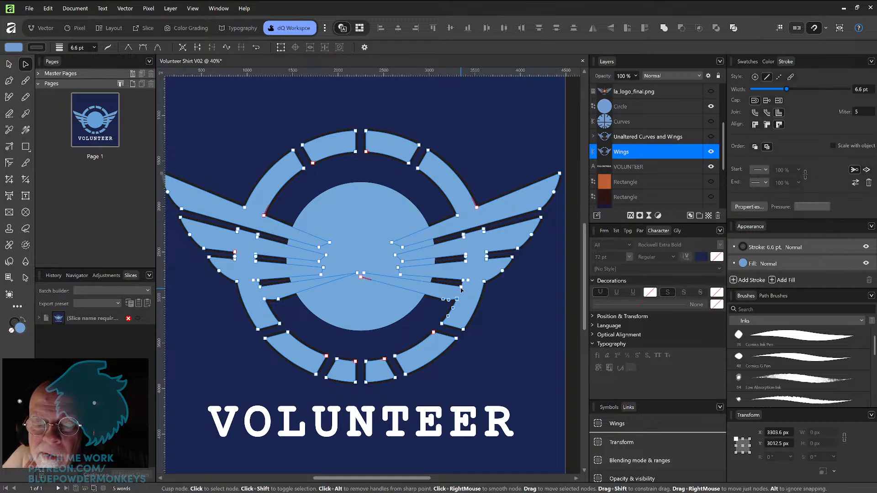
{"action": "key", "text": "Delete"}
{"action": "key", "text": "ctrl+z"}
{"action": "key", "text": "ctrl+z"}
{"action": "key", "text": "ctrl+z"}
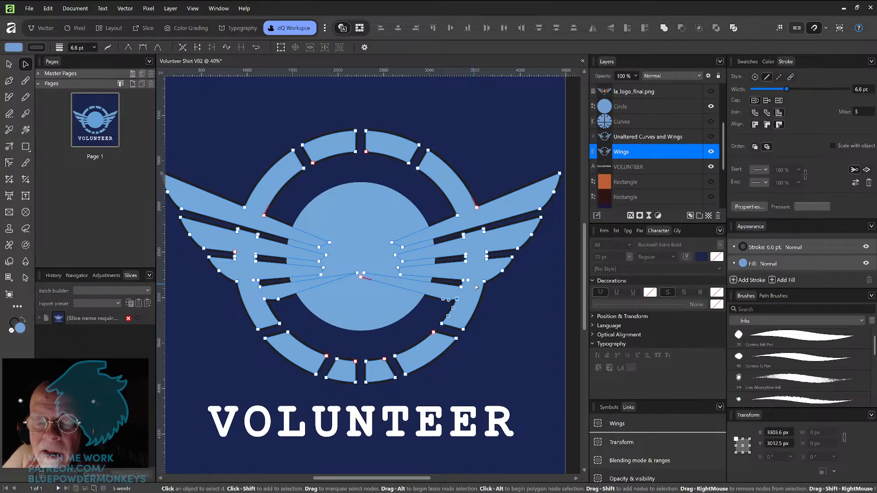
{"action": "key", "text": "ctrl+z"}
{"action": "left_click", "coordinate": [480, 286]}
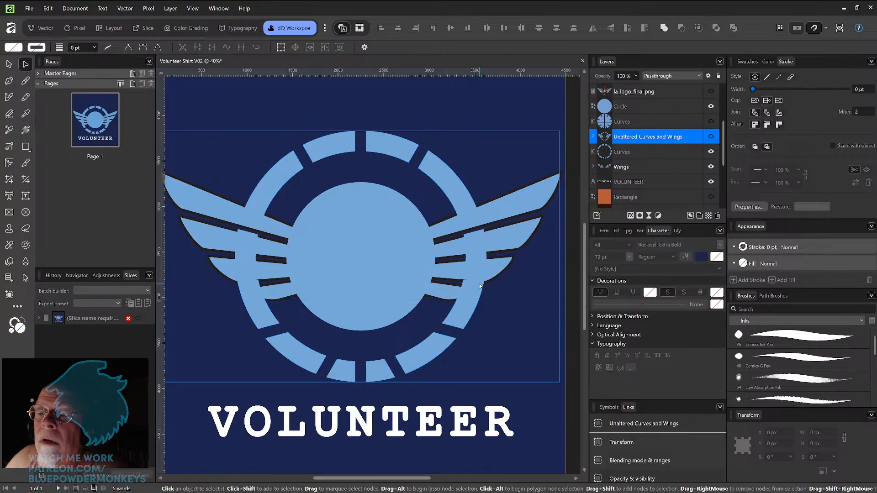
{"action": "left_click", "coordinate": [639, 169]}
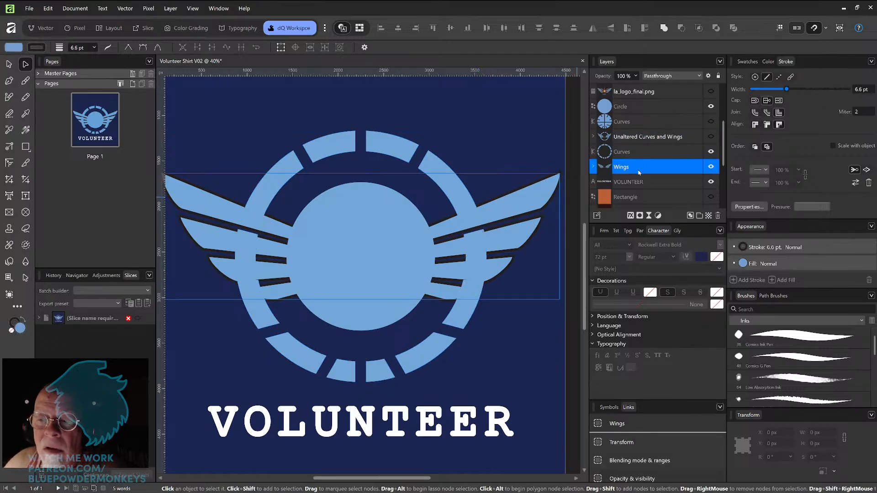
{"action": "left_click", "coordinate": [711, 169]}
{"action": "left_click", "coordinate": [711, 169]}
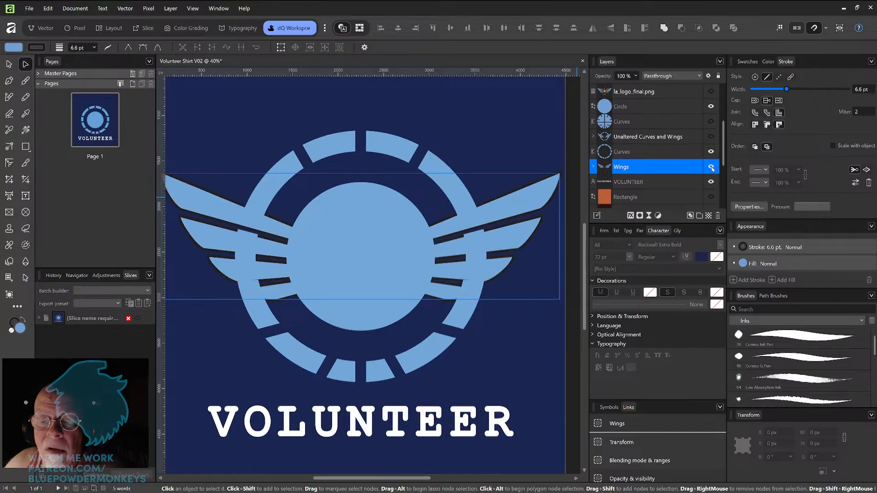
{"action": "left_click_drag", "start_coordinate": [698, 166], "coordinate": [684, 149]}
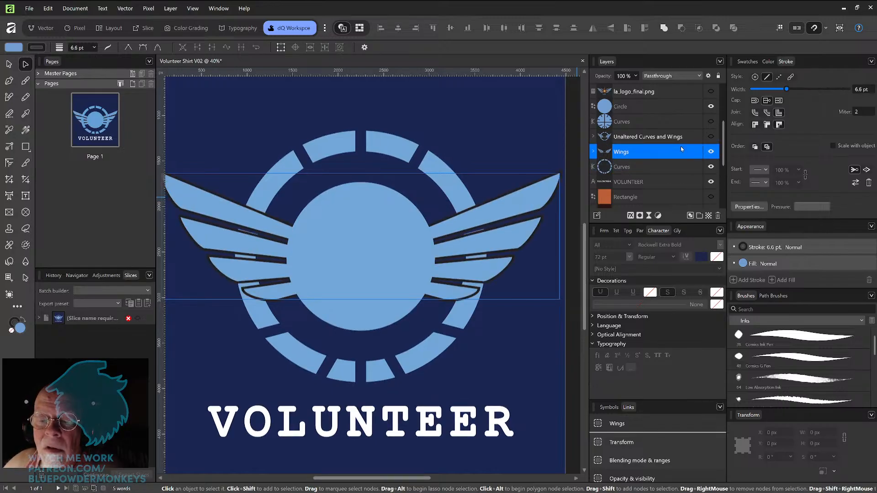
{"action": "left_click_drag", "start_coordinate": [668, 157], "coordinate": [679, 174]}
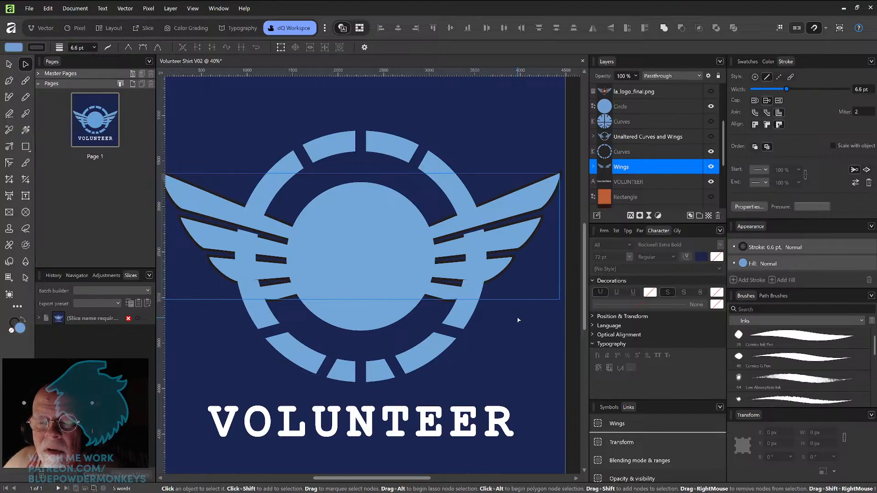
{"action": "left_click", "coordinate": [9, 64]}
{"action": "left_click", "coordinate": [518, 326]}
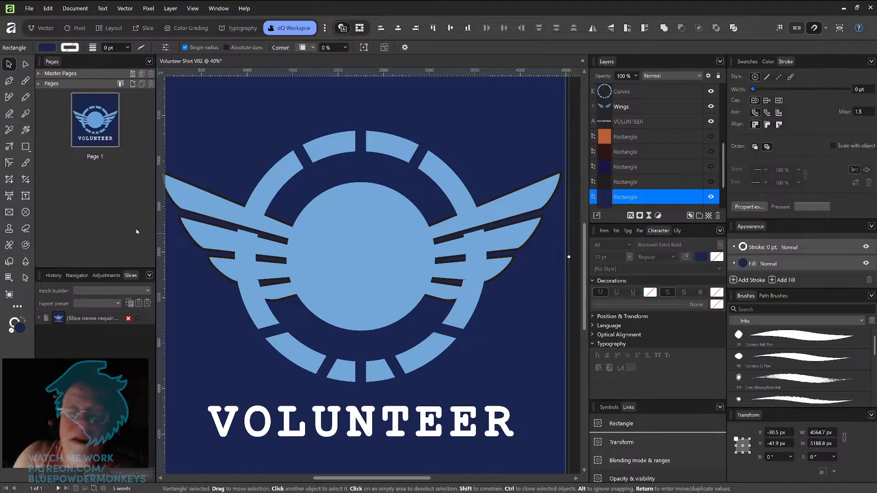
{"action": "left_click", "coordinate": [30, 149]}
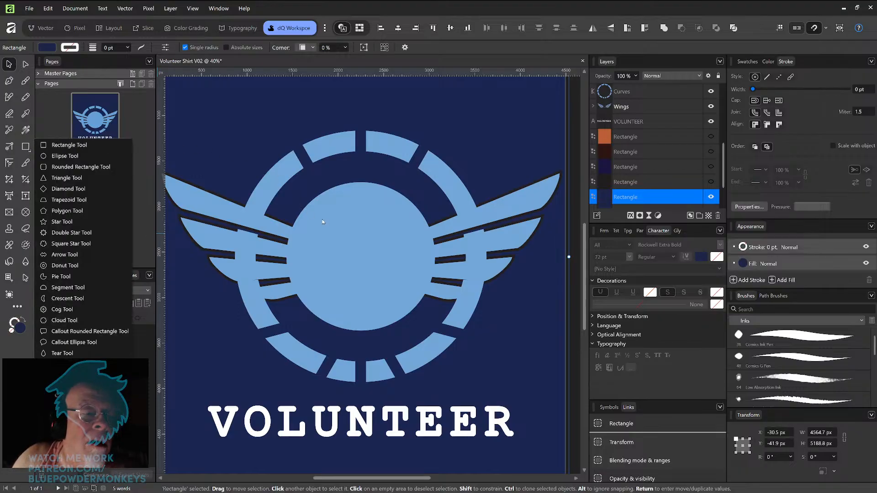
{"action": "left_click_drag", "start_coordinate": [331, 231], "coordinate": [385, 267]}
{"action": "key", "text": "ctrl+z"}
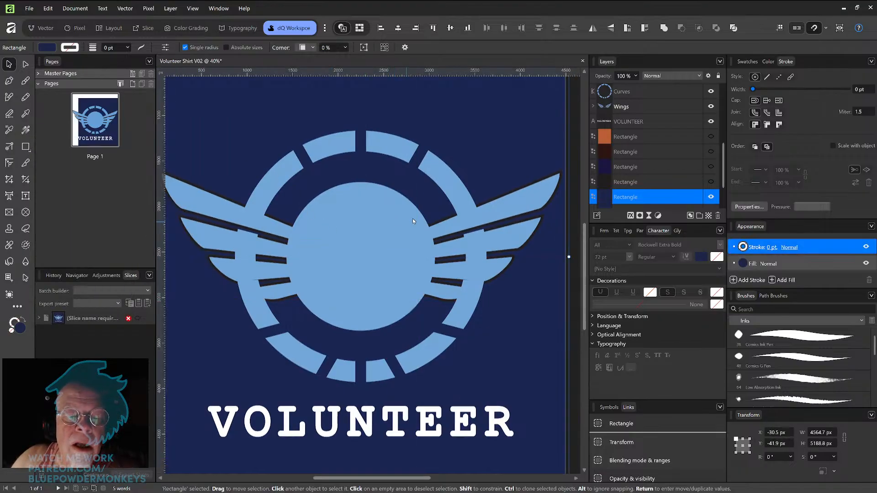
{"action": "left_click", "coordinate": [699, 197]}
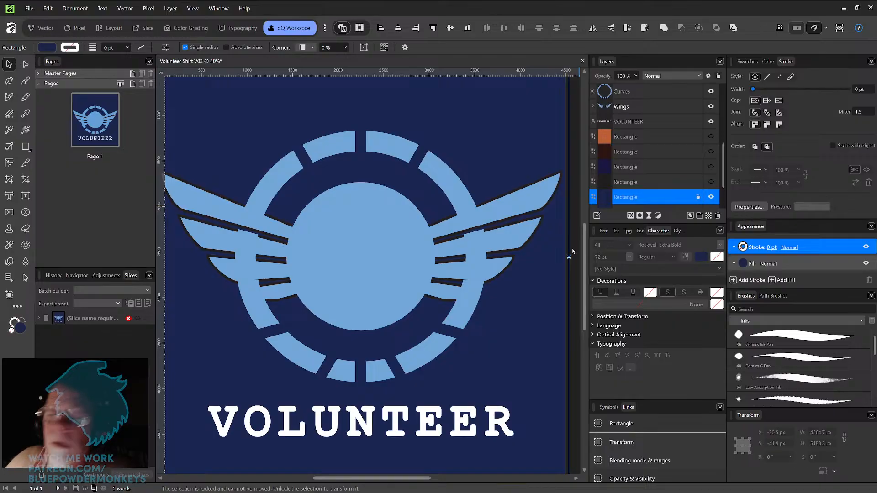
Step: Toggle the visibility of the Curves, Circle and Wings layers to inspect which parts form the logo
{"action": "left_click", "coordinate": [26, 147]}
{"action": "left_click_drag", "start_coordinate": [346, 223], "coordinate": [409, 282]}
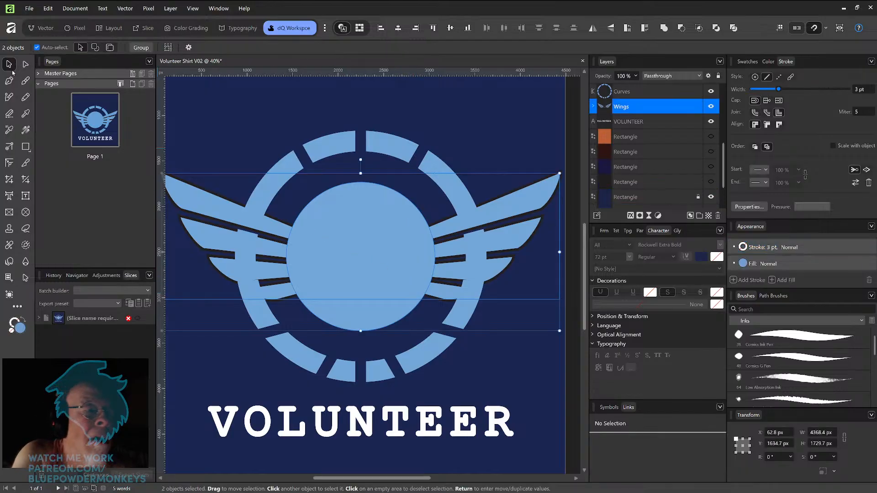
{"action": "mouse_move", "coordinate": [370, 260]}
{"action": "left_mouse_down"}
{"action": "mouse_move", "coordinate": [377, 233]}
{"action": "mouse_move", "coordinate": [370, 261]}
{"action": "left_mouse_up"}
{"action": "left_click_drag", "start_coordinate": [721, 174], "coordinate": [723, 146]}
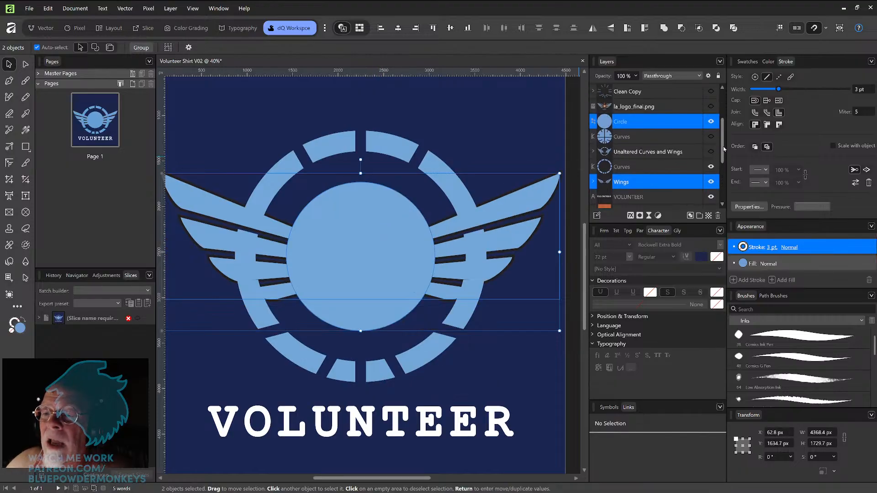
{"action": "mouse_move", "coordinate": [671, 122]}
{"action": "left_mouse_down"}
{"action": "mouse_move", "coordinate": [674, 172]}
{"action": "mouse_move", "coordinate": [680, 124]}
{"action": "left_mouse_up"}
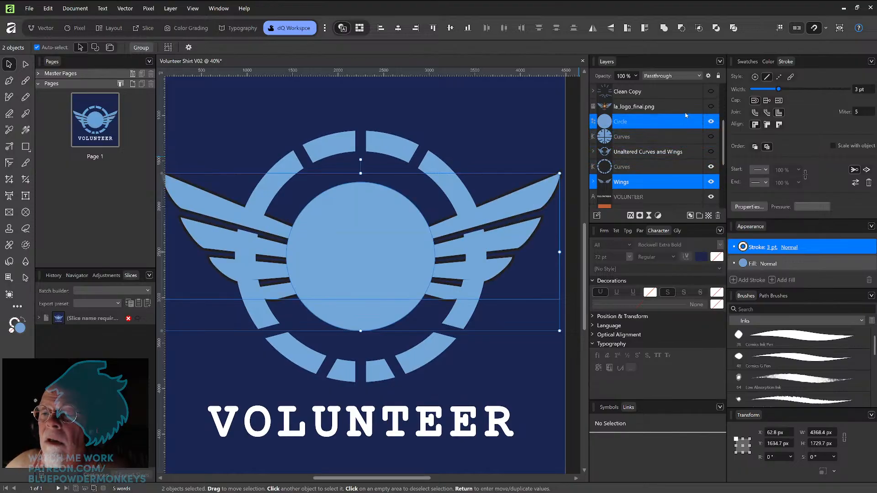
{"action": "left_click", "coordinate": [711, 167]}
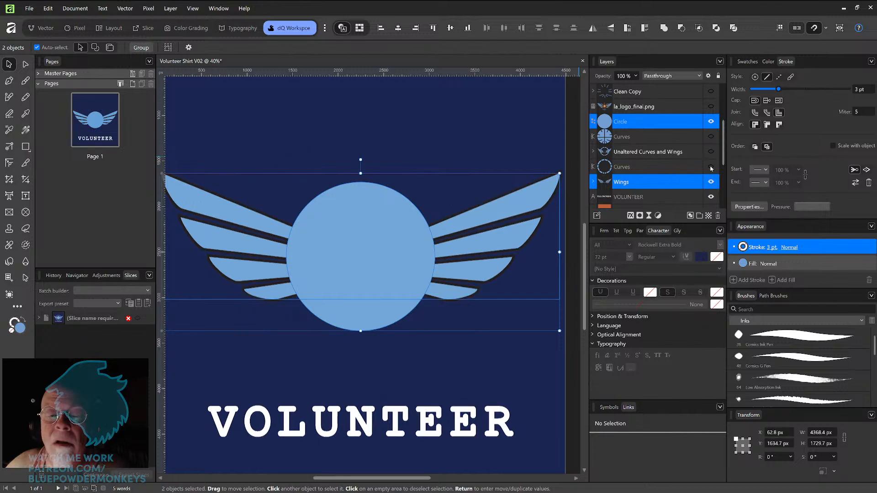
{"action": "left_click", "coordinate": [711, 167]}
{"action": "left_click", "coordinate": [710, 122]}
{"action": "left_click", "coordinate": [711, 122]}
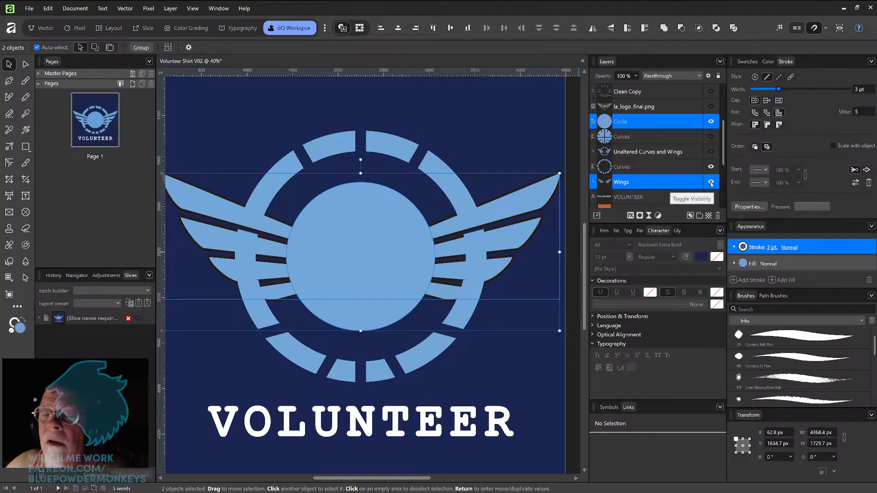
{"action": "left_click", "coordinate": [711, 183]}
{"action": "left_click", "coordinate": [711, 183]}
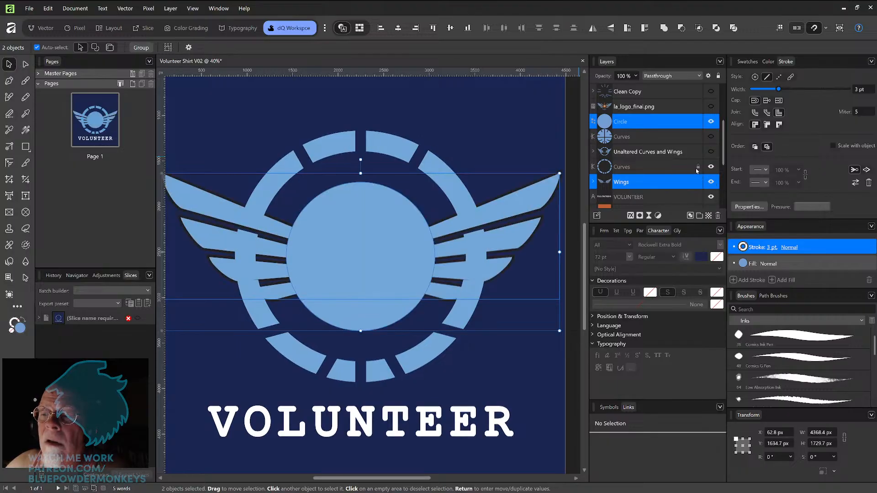
{"action": "left_click", "coordinate": [542, 137]}
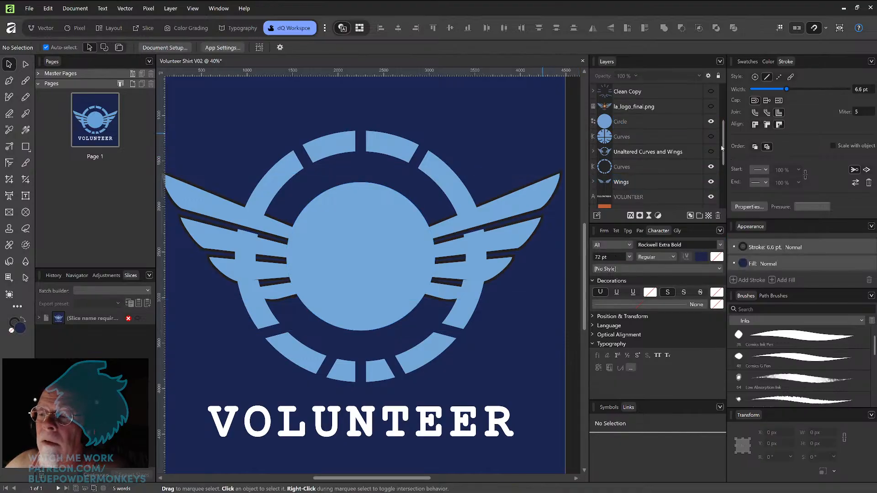
{"action": "left_click", "coordinate": [676, 122]}
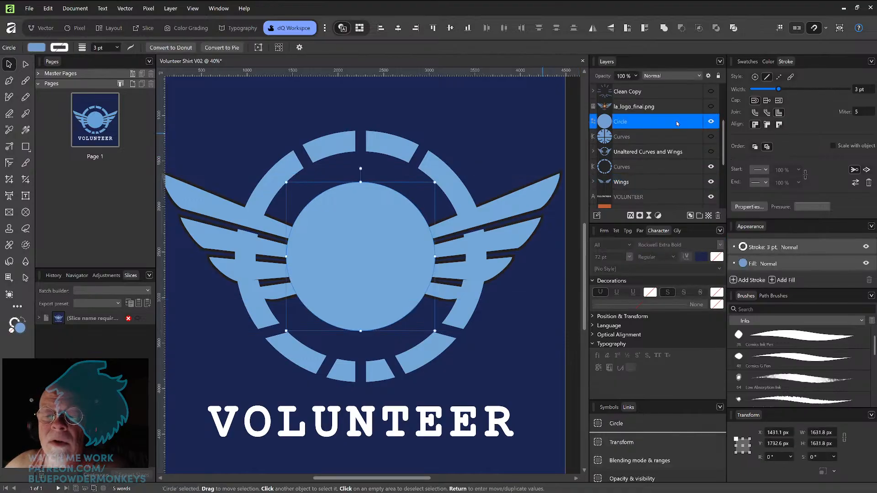
{"action": "left_click", "coordinate": [709, 122]}
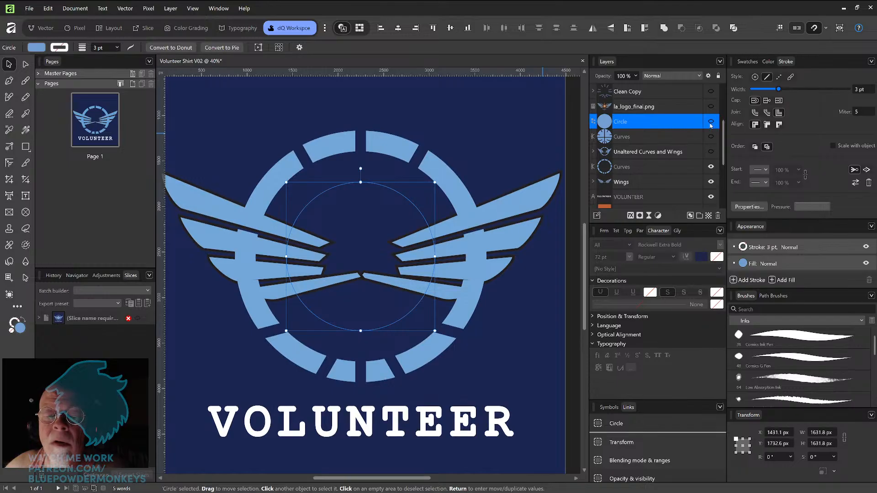
{"action": "left_click", "coordinate": [709, 122]}
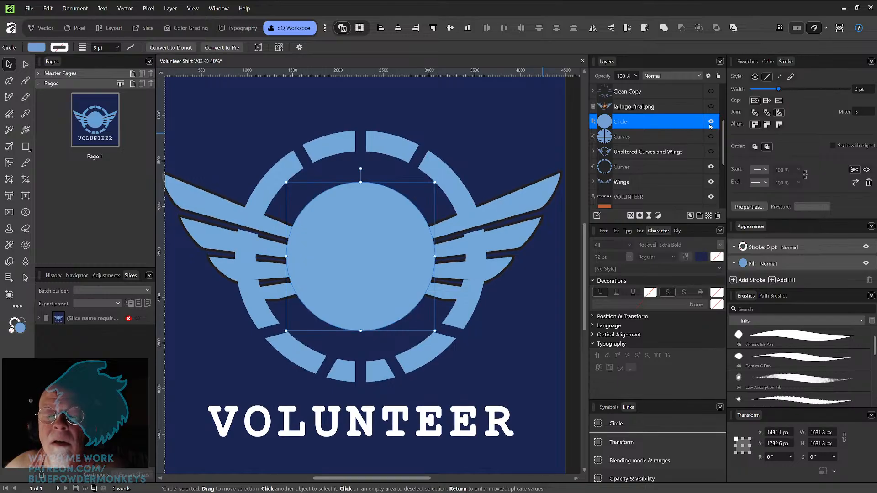
{"action": "left_click", "coordinate": [527, 147]}
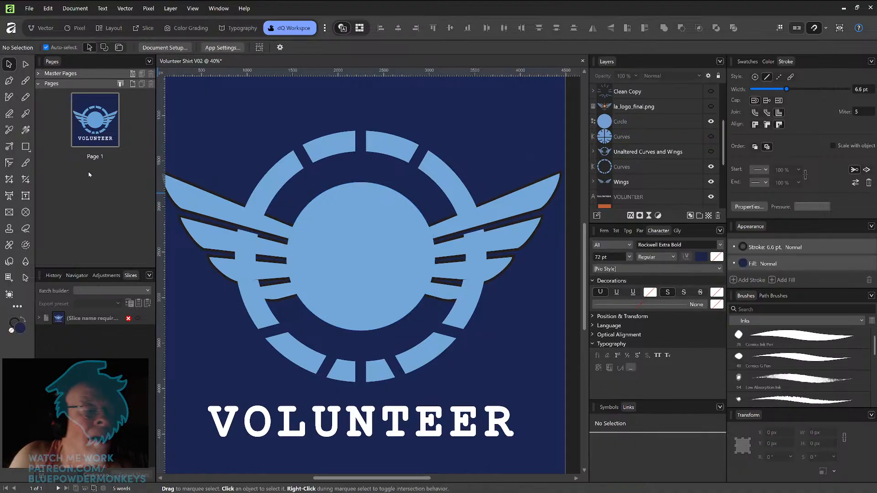
Step: Draw a rectangle and fill it with the logo's light blue sampled from the wing with the Color Picker
{"action": "left_click", "coordinate": [26, 147]}
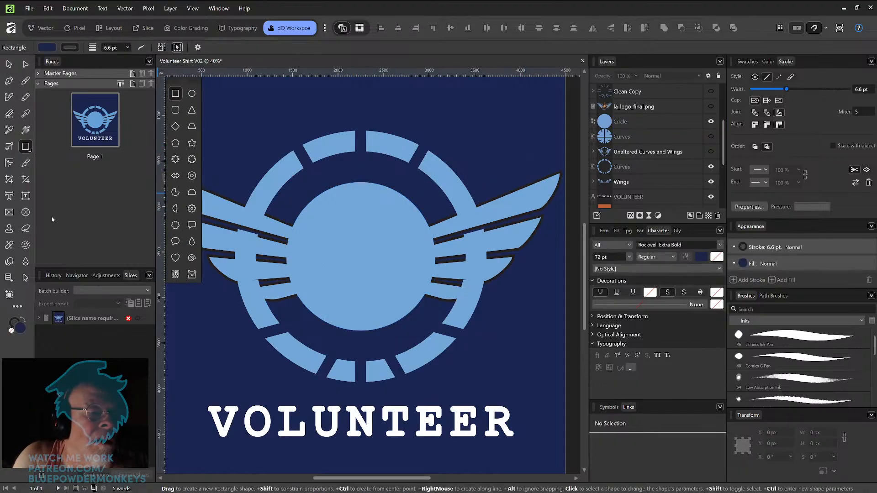
{"action": "left_click_drag", "start_coordinate": [449, 104], "coordinate": [539, 183]}
{"action": "key", "text": "i"}
{"action": "left_click_drag", "start_coordinate": [272, 154], "coordinate": [284, 289]}
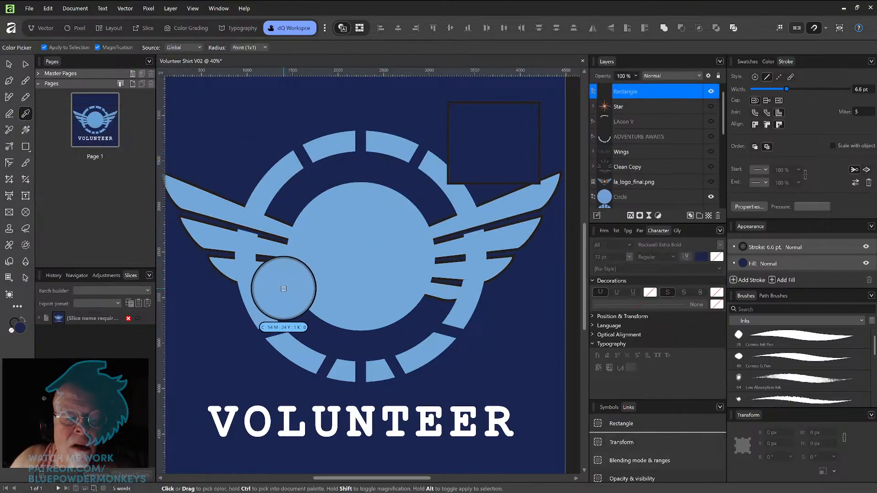
{"action": "left_click", "coordinate": [282, 290]}
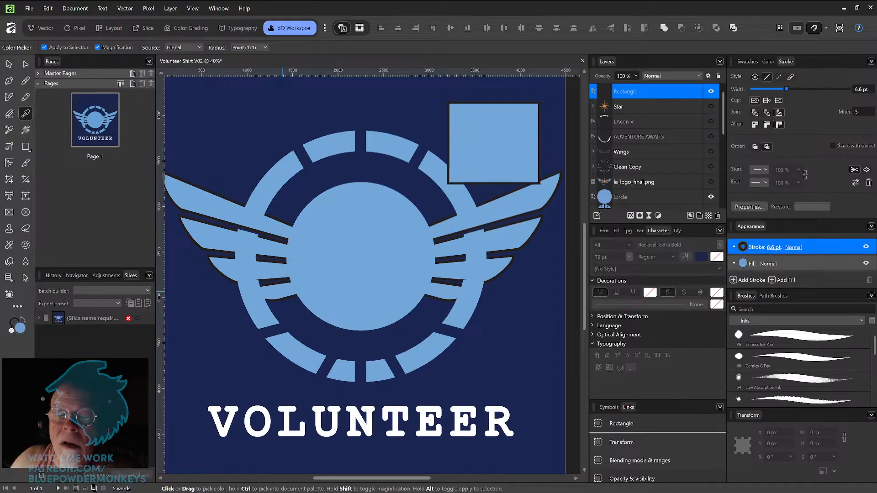
Step: Move the rectangle over the lower wing bars and stretch it to about 2510 by 400 px across both wings
{"action": "left_click", "coordinate": [9, 64]}
{"action": "left_click_drag", "start_coordinate": [510, 152], "coordinate": [448, 259]}
{"action": "left_click_drag", "start_coordinate": [431, 209], "coordinate": [431, 252]}
{"action": "left_click", "coordinate": [10, 333]}
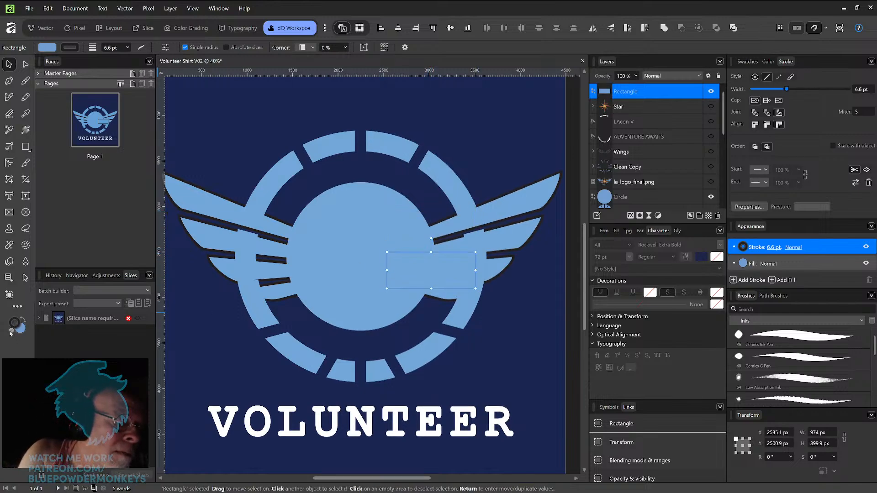
{"action": "left_click", "coordinate": [497, 176]}
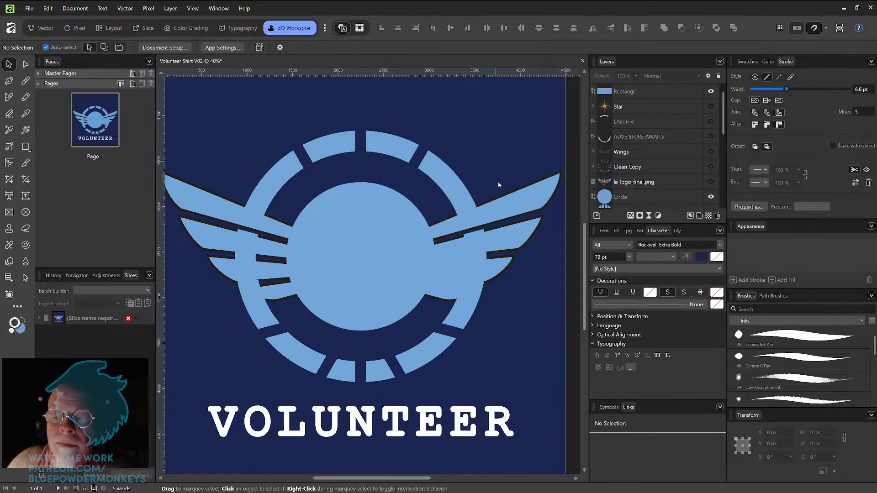
{"action": "left_click", "coordinate": [460, 277]}
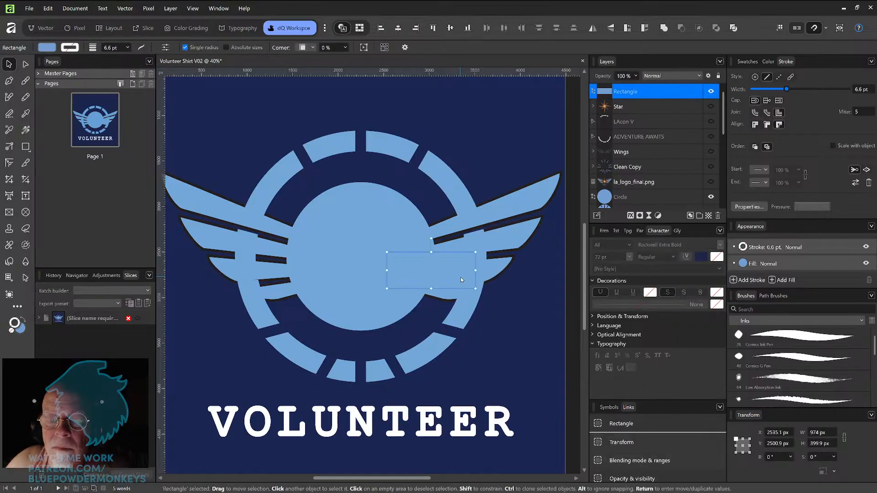
{"action": "left_click_drag", "start_coordinate": [461, 280], "coordinate": [460, 276]}
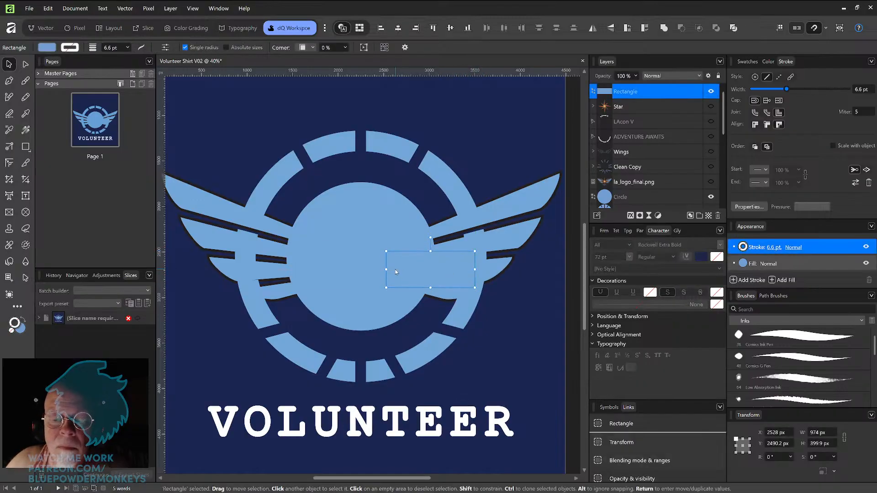
{"action": "left_click_drag", "start_coordinate": [386, 270], "coordinate": [247, 269]}
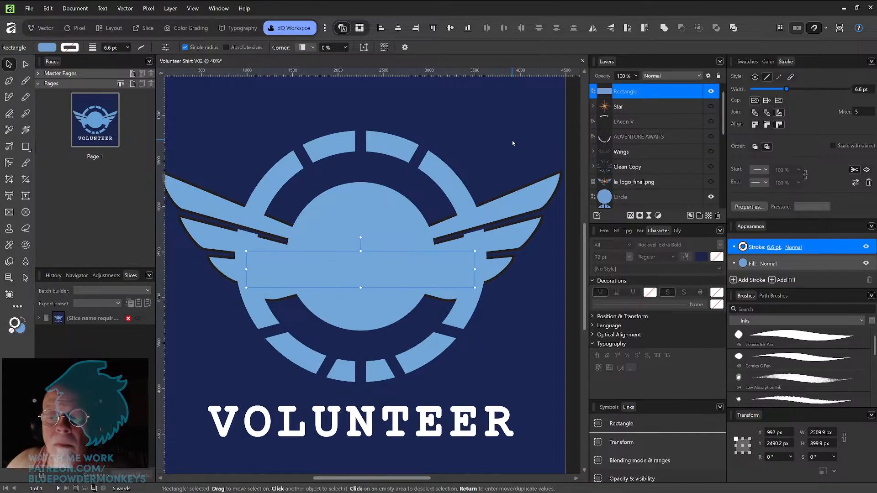
{"action": "left_click", "coordinate": [487, 120]}
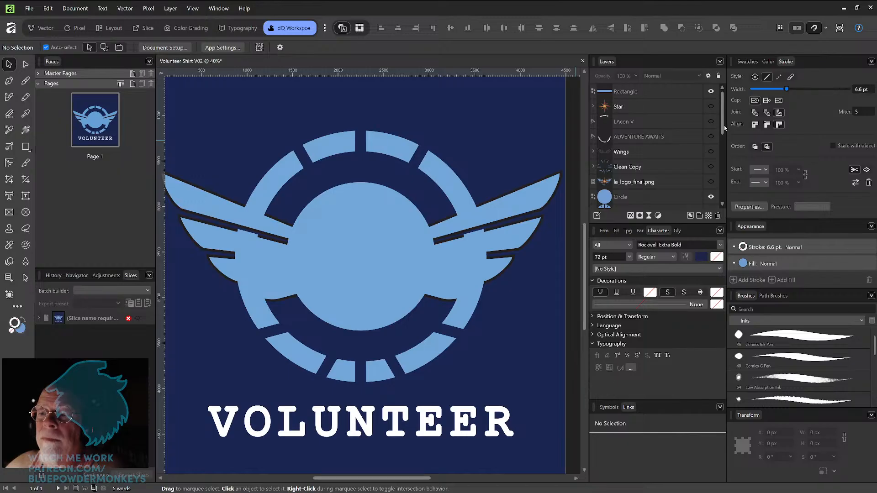
Step: Show the Star layer and move the light blue rectangle's layer down beneath the wings, just above Circle
{"action": "left_click", "coordinate": [711, 106]}
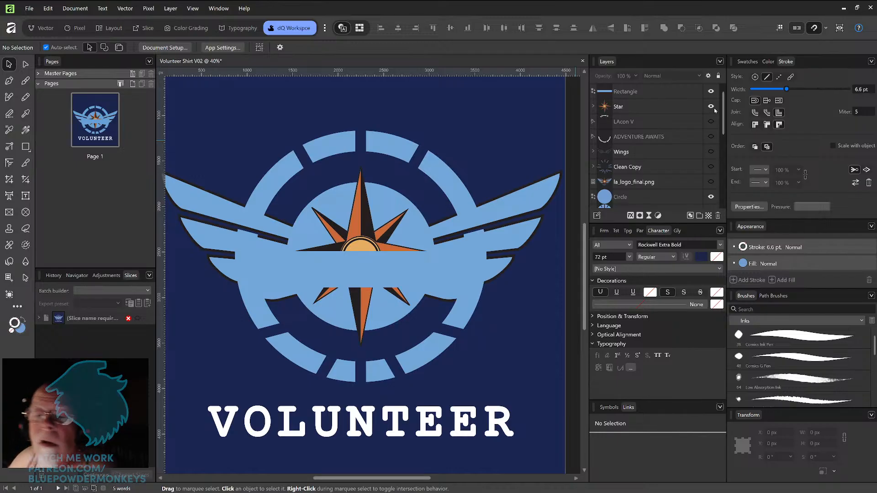
{"action": "left_click", "coordinate": [661, 92]}
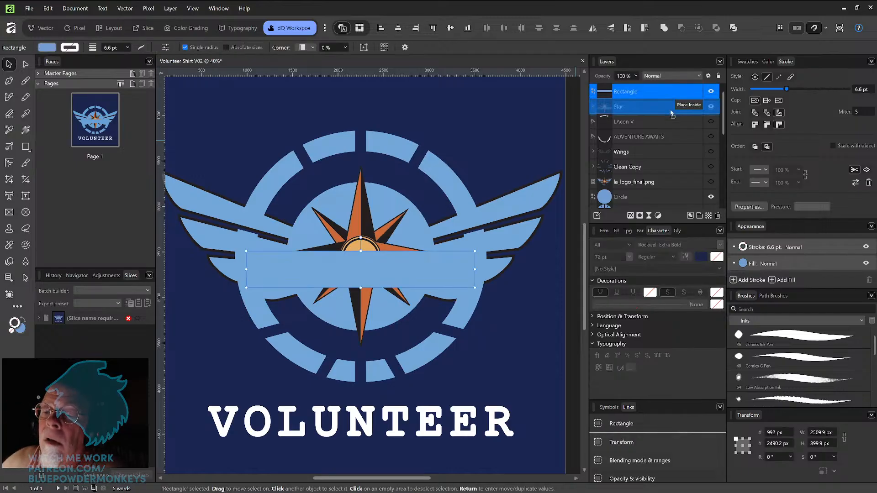
{"action": "left_click_drag", "start_coordinate": [662, 92], "coordinate": [679, 188]}
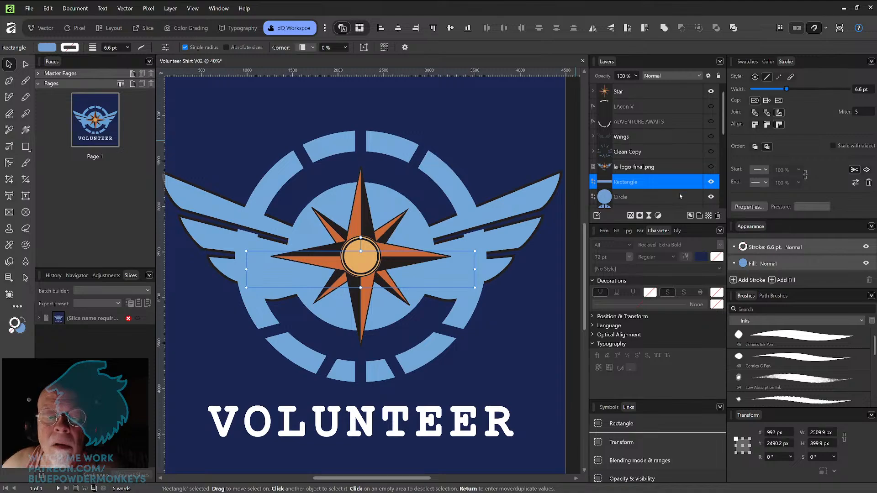
Step: Show the LAcon V curved text and try adjusting its character spacing
{"action": "scroll", "coordinate": [476, 315], "scroll_direction": "down", "scroll_amount": 1}
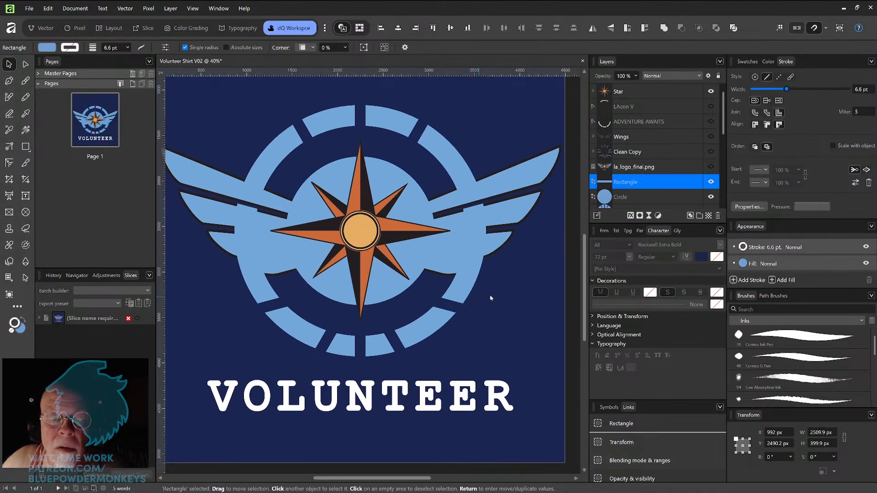
{"action": "left_click", "coordinate": [710, 107]}
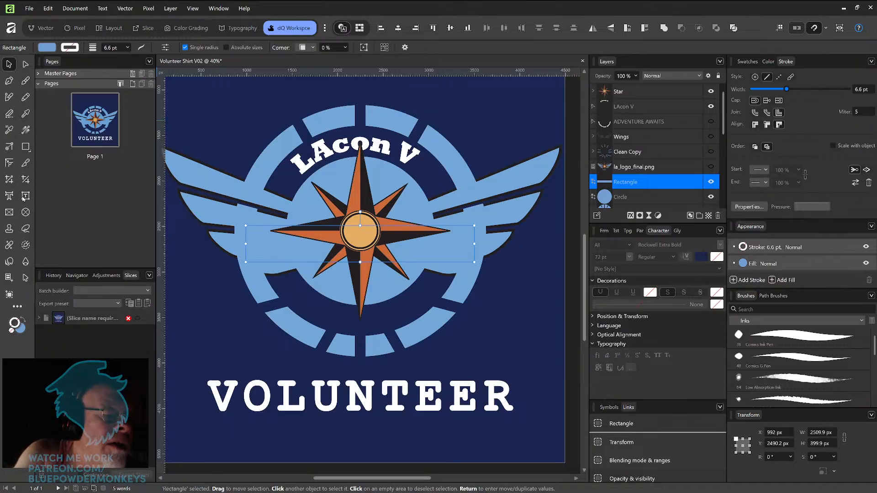
{"action": "key", "text": "t"}
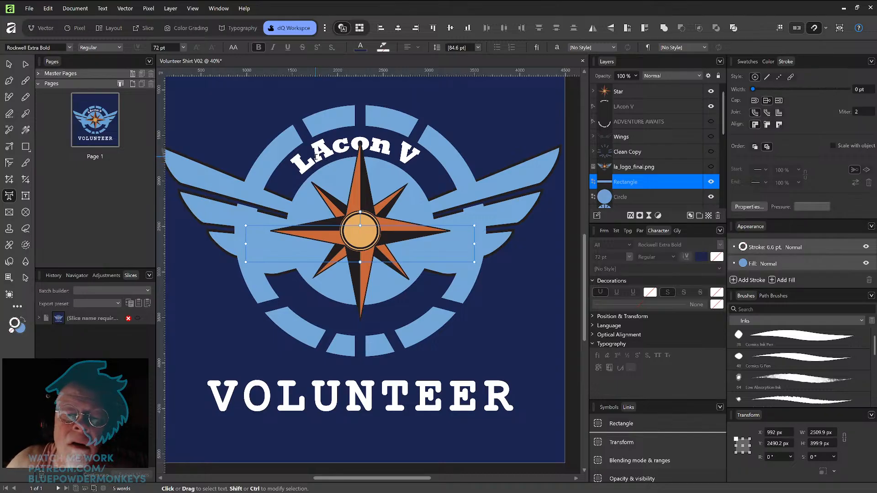
{"action": "left_click", "coordinate": [317, 157]}
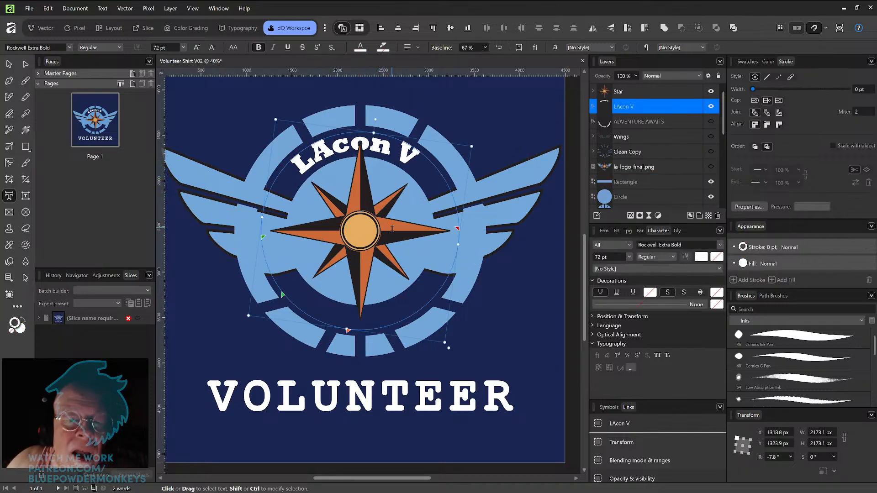
{"action": "scroll", "coordinate": [501, 145], "scroll_direction": "up", "scroll_amount": 5}
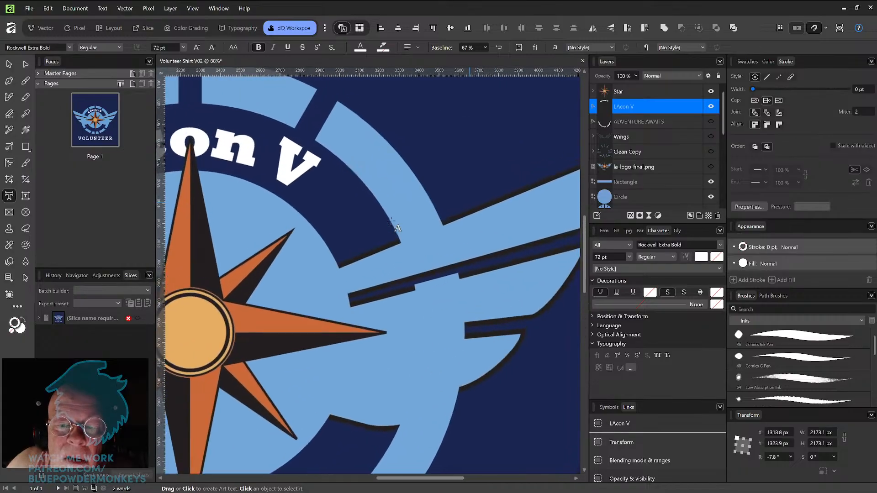
{"action": "scroll", "coordinate": [500, 147], "scroll_direction": "down", "scroll_amount": 1}
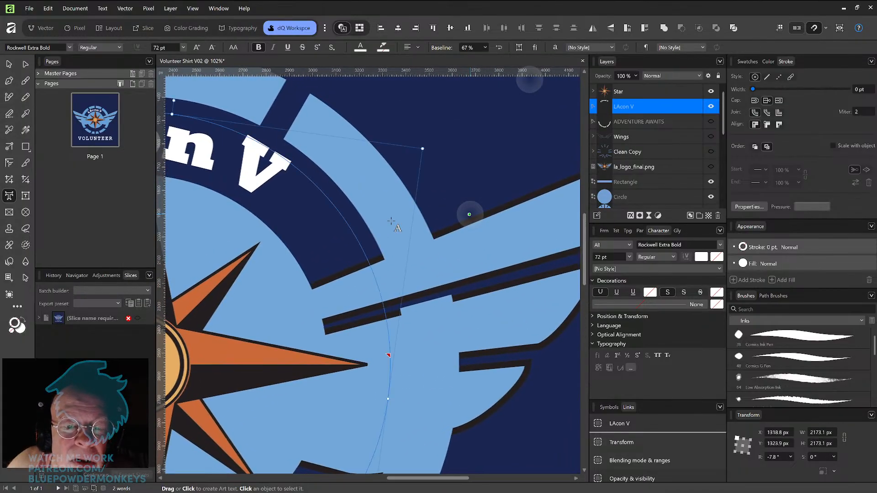
{"action": "scroll", "coordinate": [500, 147], "scroll_direction": "down", "scroll_amount": 5}
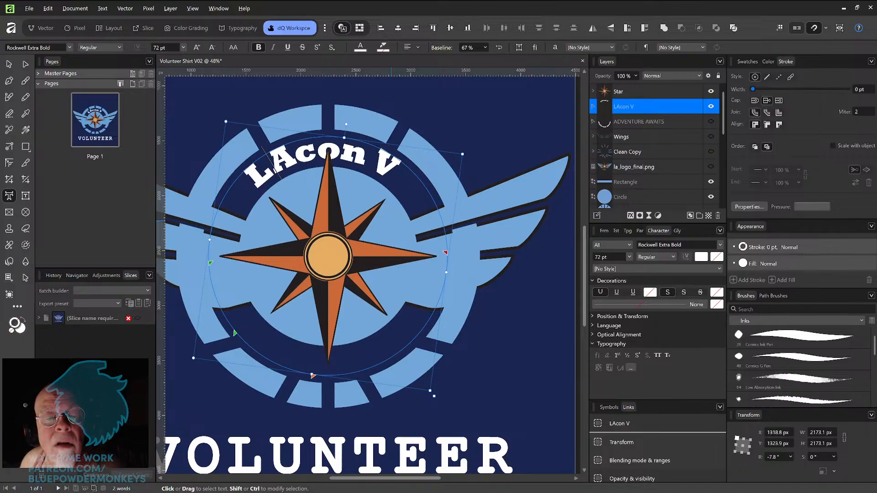
{"action": "key", "text": "Right"}
{"action": "key", "text": "alt+Right"}
{"action": "key", "text": "alt+Right"}
{"action": "key", "text": "alt+Right"}
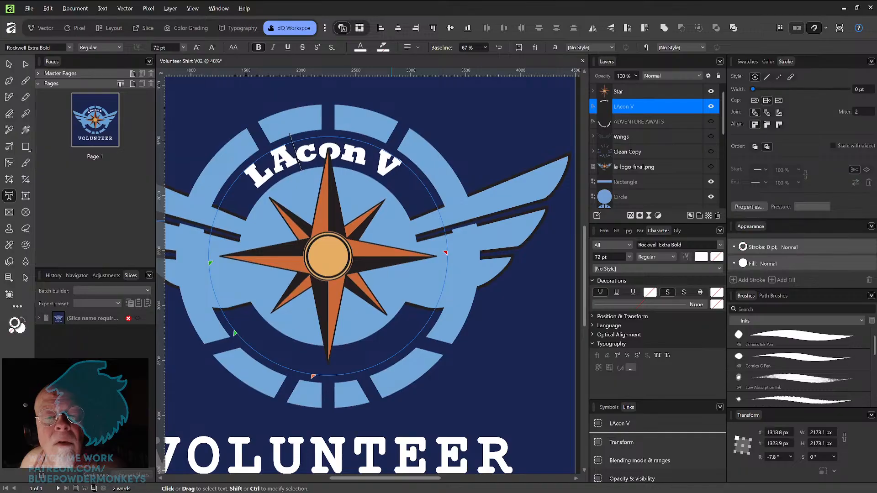
{"action": "key", "text": "Right"}
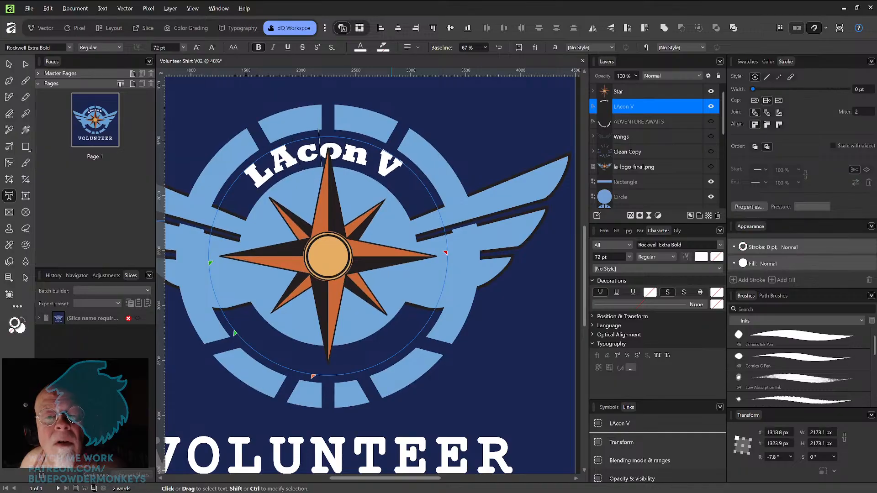
{"action": "key", "text": "Right"}
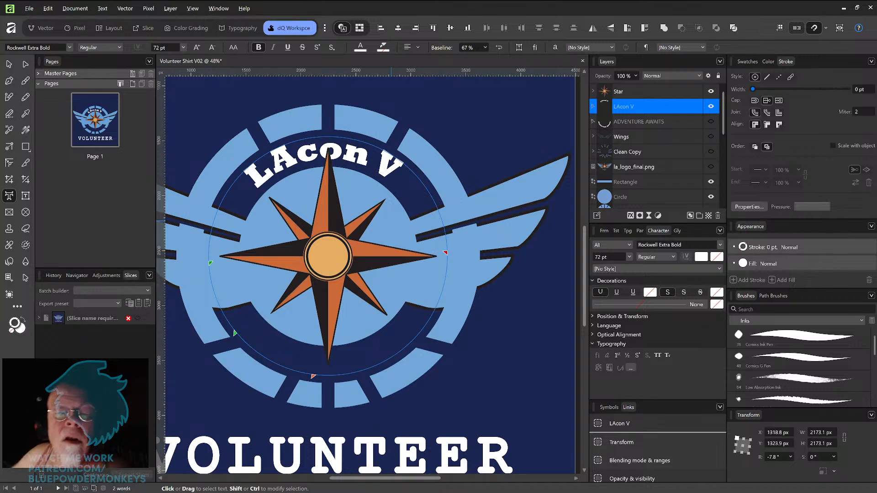
Step: Rotate the LAcon V text slightly counter-clockwise to about -6° so it sits centred on the ring
{"action": "left_click", "coordinate": [9, 63]}
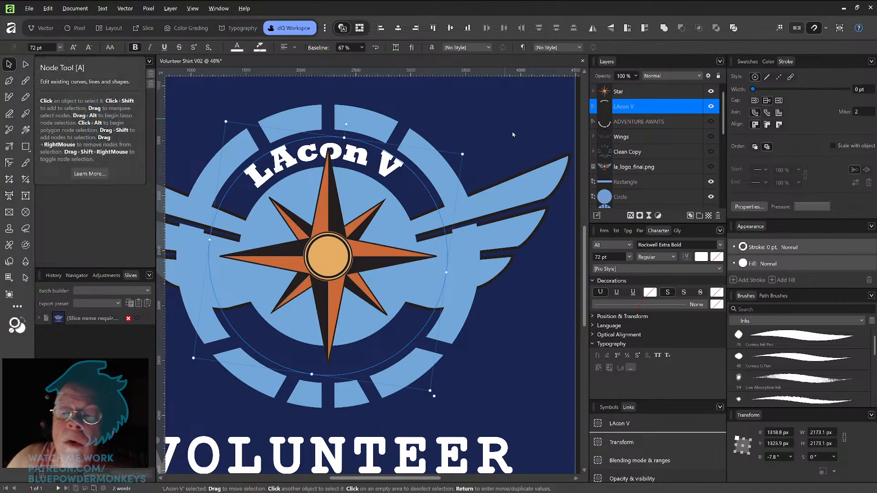
{"action": "left_click_drag", "start_coordinate": [467, 150], "coordinate": [467, 145]}
{"action": "scroll", "coordinate": [468, 144], "scroll_direction": "up", "scroll_amount": 1}
{"action": "scroll", "coordinate": [468, 144], "scroll_direction": "up", "scroll_amount": 4}
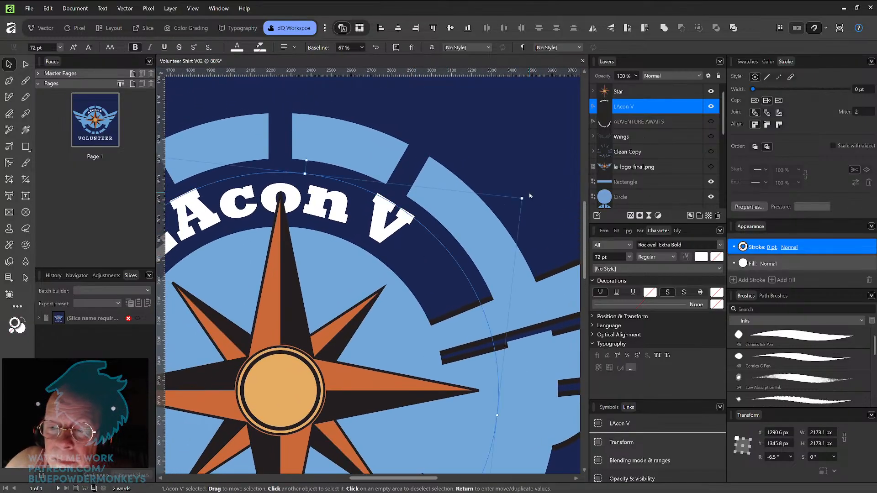
{"action": "left_click_drag", "start_coordinate": [526, 193], "coordinate": [526, 194]}
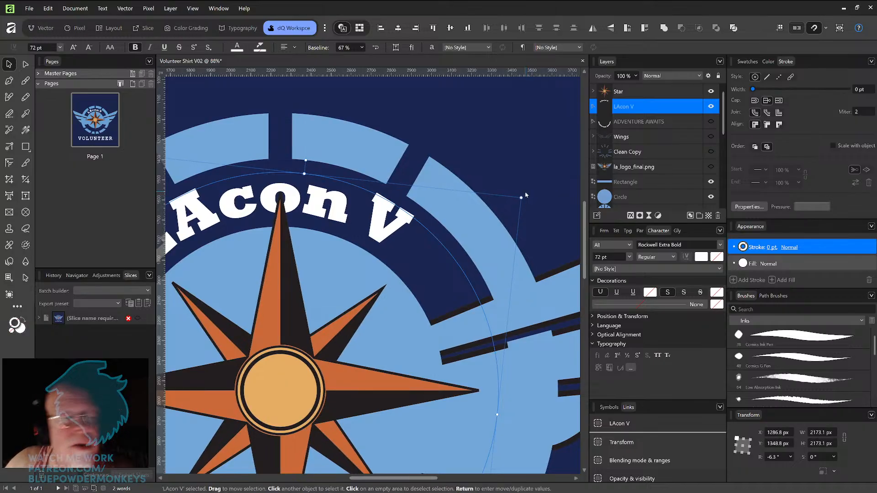
Step: Remove the extra space between "LAcon" and "V" and tighten the kerning there
{"action": "left_click", "coordinate": [9, 195]}
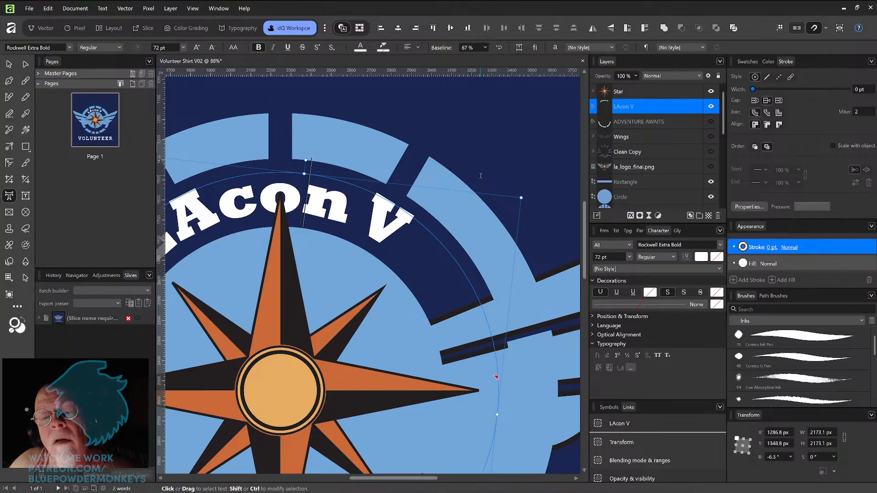
{"action": "left_click", "coordinate": [372, 211]}
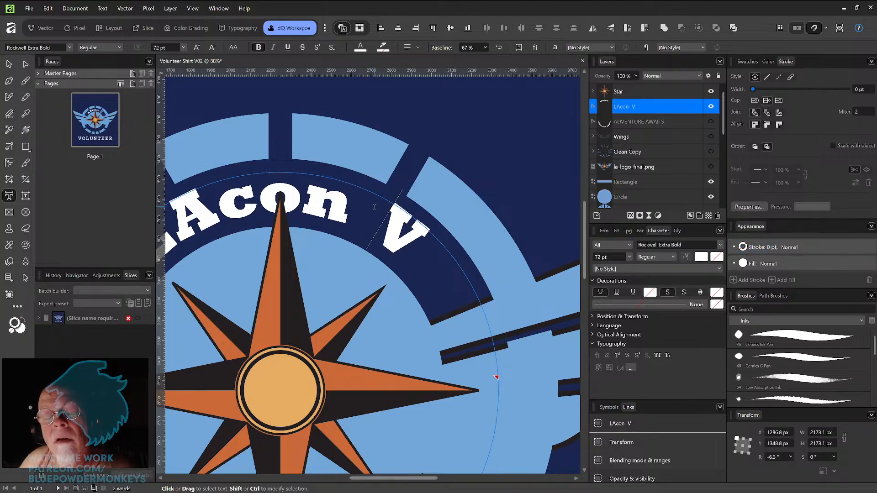
{"action": "key", "text": "BackSpace"}
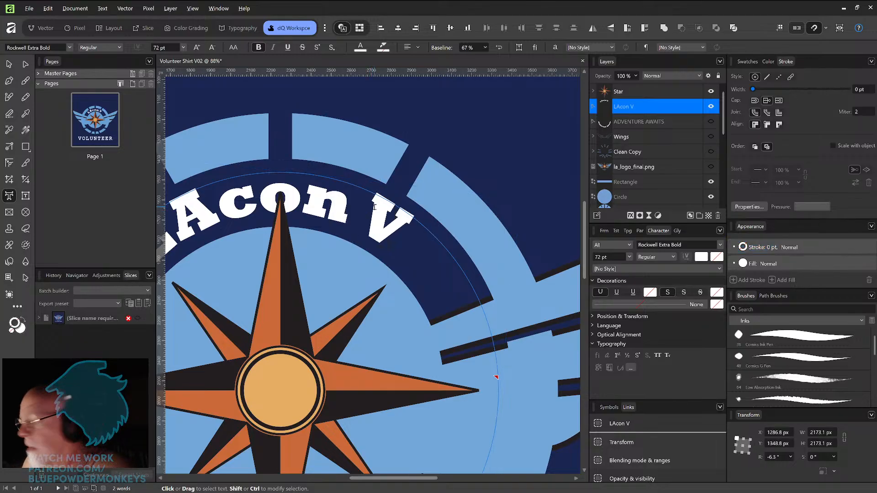
{"action": "key", "text": "alt+Right"}
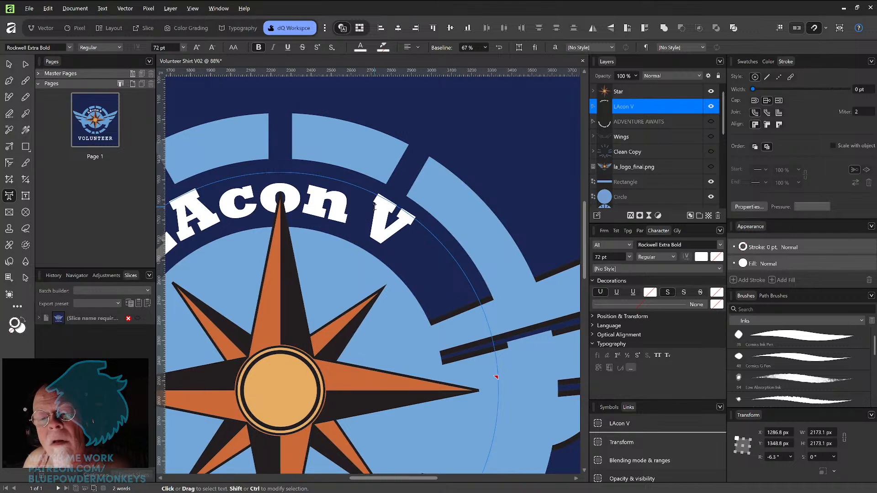
{"action": "key", "text": "Escape"}
Step: Show the ADVENTURE AWAITS text and the Wings layers over the logo
{"action": "scroll", "coordinate": [455, 224], "scroll_direction": "down", "scroll_amount": 4, "text": "ctrl"}
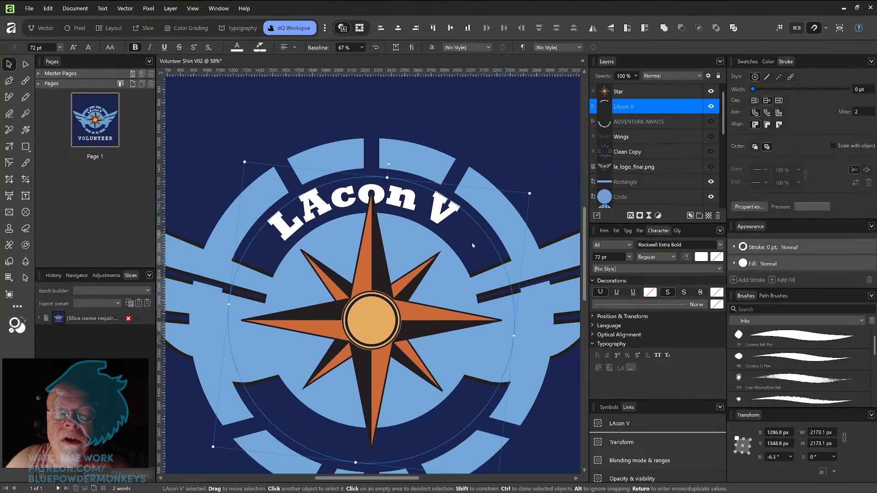
{"action": "left_click_drag", "start_coordinate": [537, 277], "coordinate": [526, 222]}
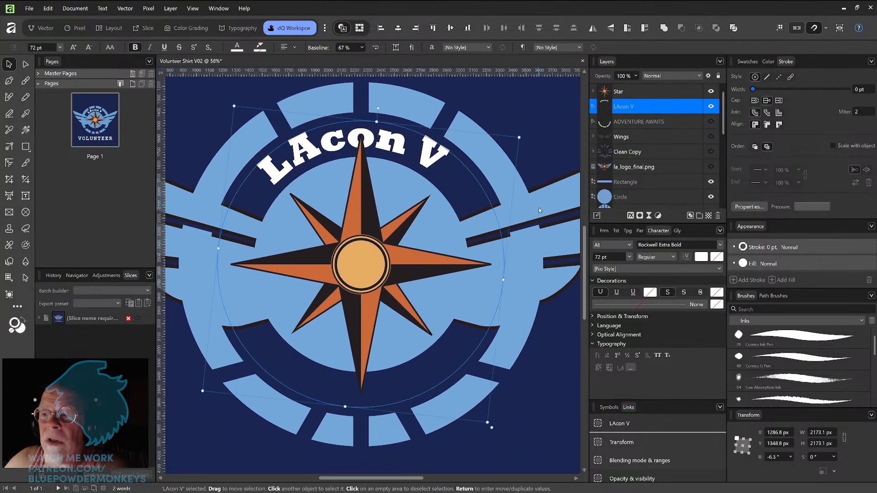
{"action": "left_click", "coordinate": [711, 122]}
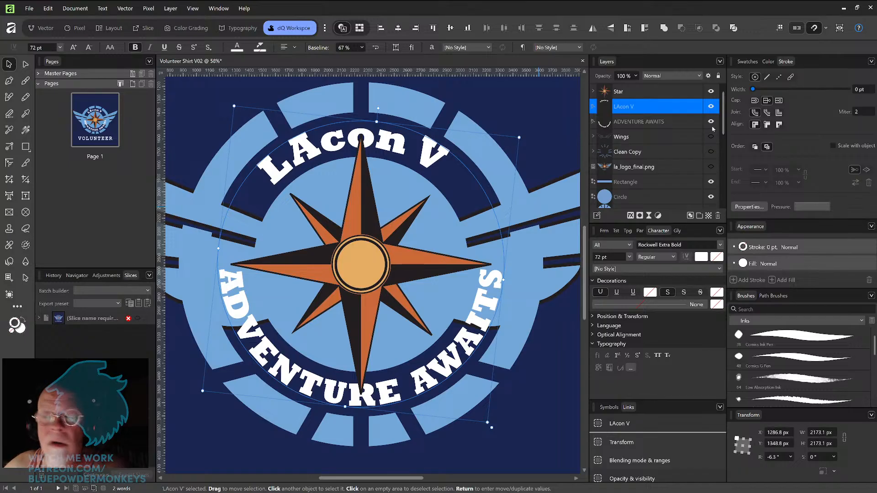
{"action": "left_click", "coordinate": [711, 137]}
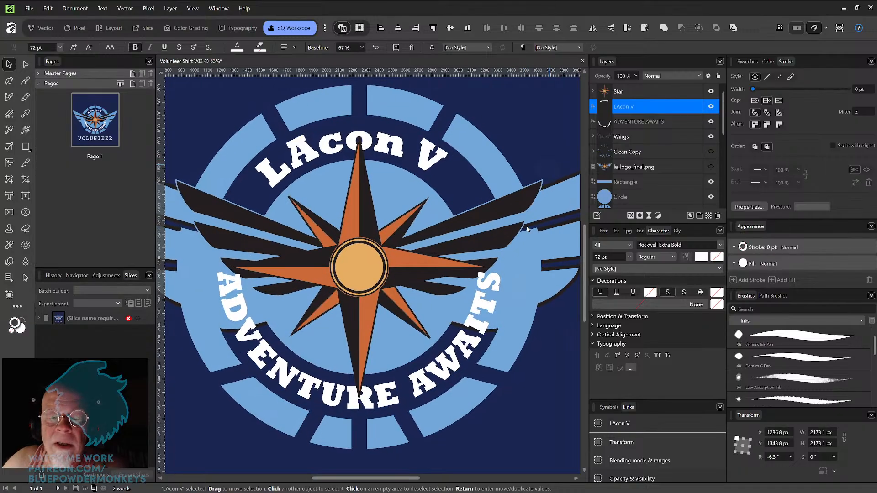
{"action": "scroll", "coordinate": [527, 226], "scroll_direction": "down", "scroll_amount": 3, "text": "ctrl"}
{"action": "left_click_drag", "start_coordinate": [545, 272], "coordinate": [510, 283]}
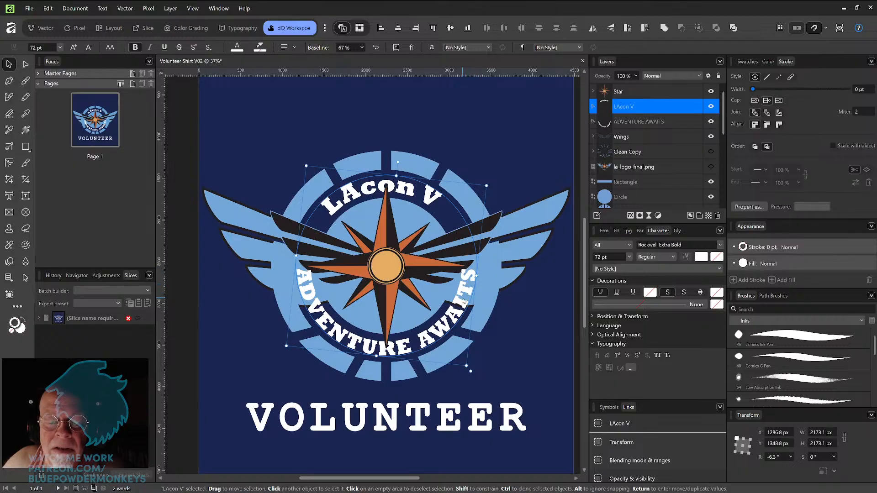
{"action": "scroll", "coordinate": [496, 268], "scroll_direction": "up", "scroll_amount": 3}
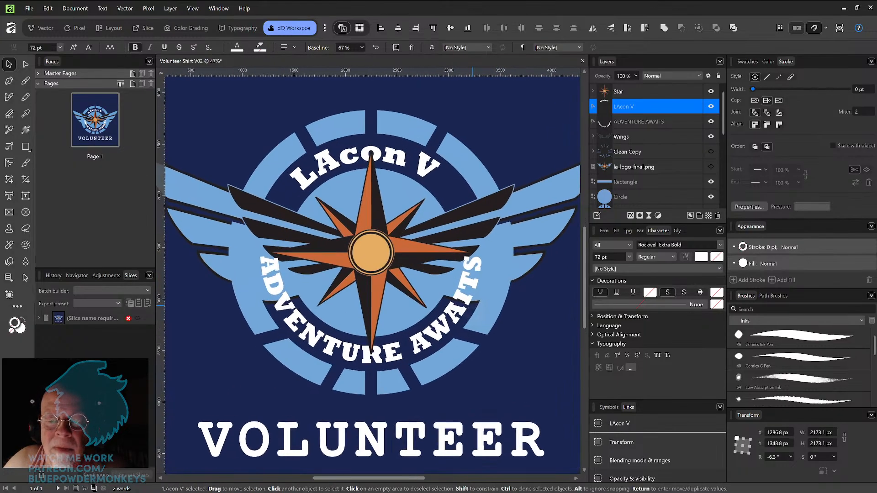
{"action": "left_click_drag", "start_coordinate": [508, 248], "coordinate": [530, 254]}
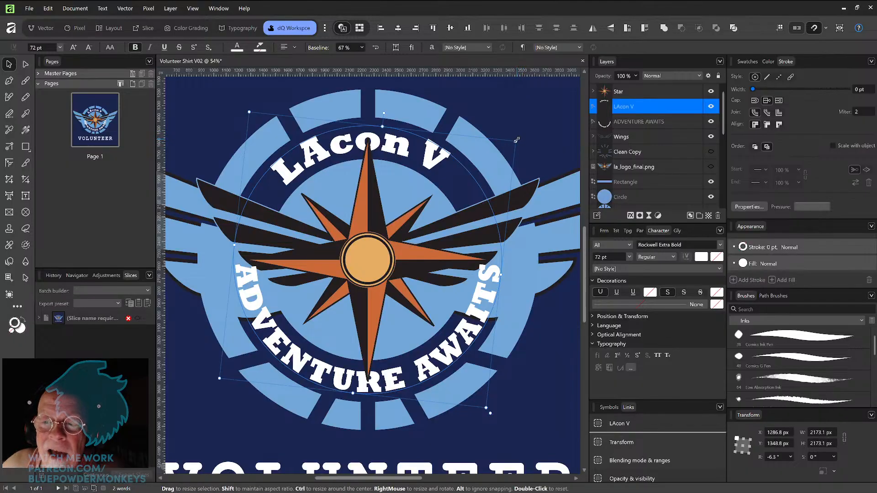
{"action": "left_click_drag", "start_coordinate": [524, 137], "coordinate": [527, 128]}
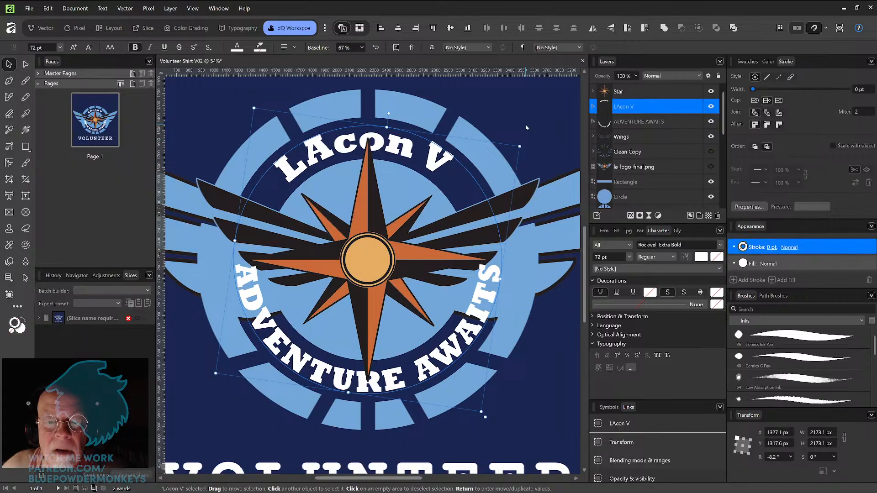
{"action": "key", "text": "ctrl+z"}
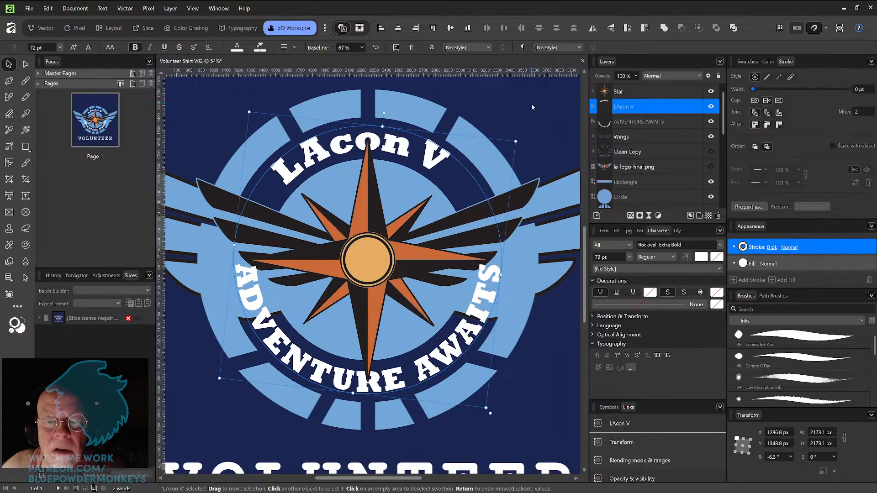
Step: Lock the LAcon V text and rotate the ADVENTURE AWAITS curved text to about -10.6° along the ring
{"action": "left_click", "coordinate": [698, 108]}
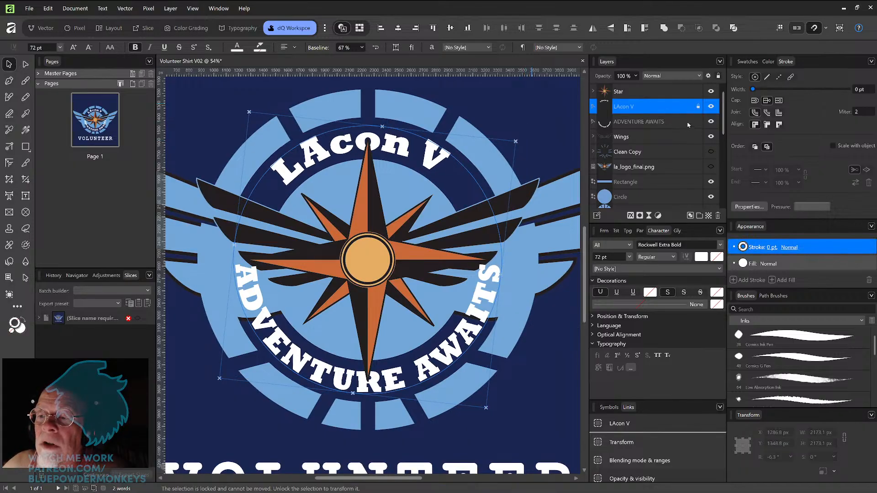
{"action": "left_click", "coordinate": [687, 123]}
{"action": "left_click_drag", "start_coordinate": [526, 149], "coordinate": [527, 150]}
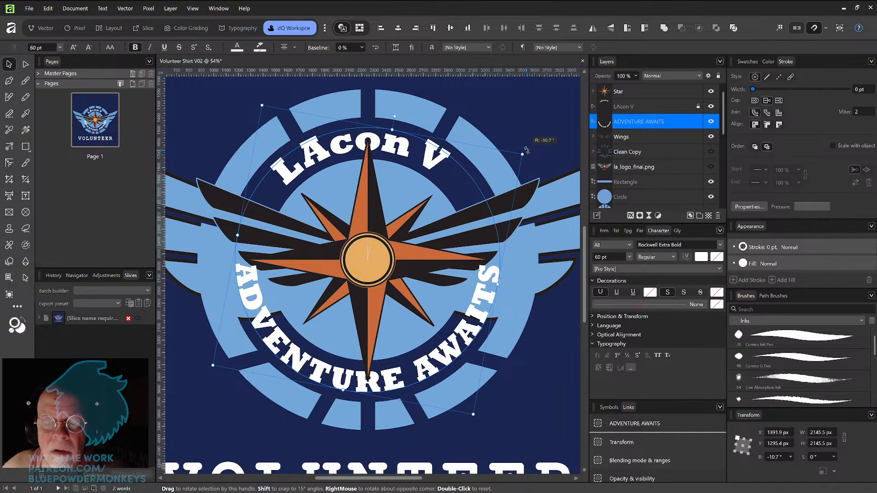
{"action": "left_click_drag", "start_coordinate": [526, 150], "coordinate": [526, 151]}
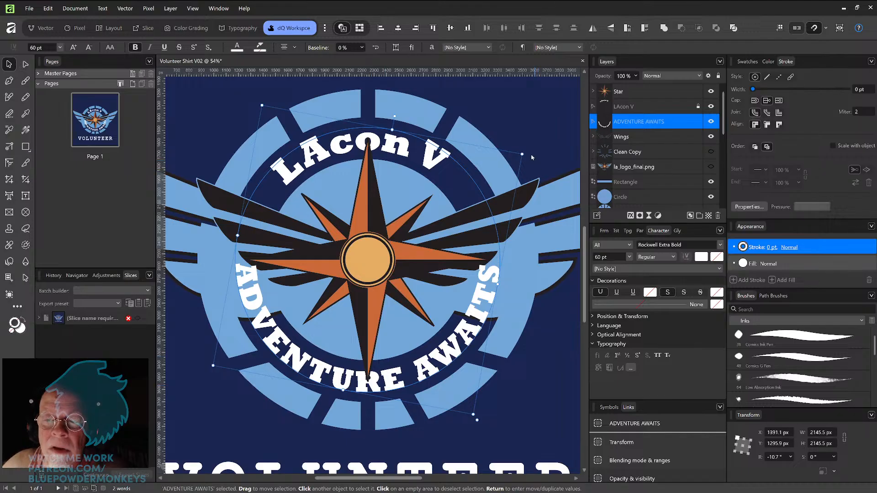
{"action": "left_click_drag", "start_coordinate": [526, 149], "coordinate": [526, 145]}
{"action": "scroll", "coordinate": [526, 146], "scroll_direction": "up", "scroll_amount": 6}
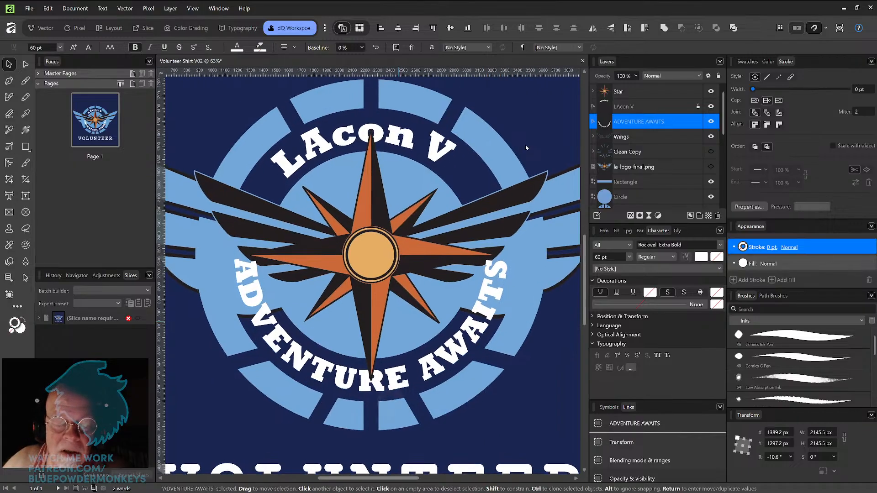
{"action": "left_click_drag", "start_coordinate": [381, 357], "coordinate": [434, 272]}
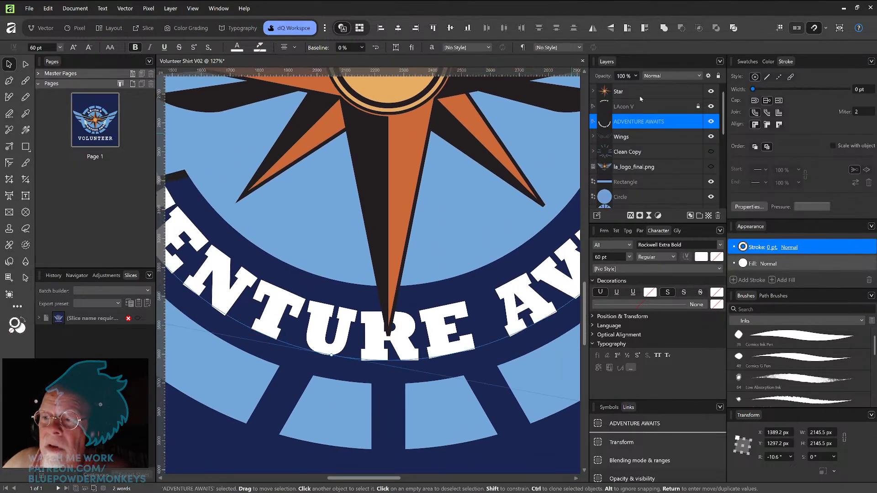
{"action": "left_click_drag", "start_coordinate": [511, 269], "coordinate": [387, 255]}
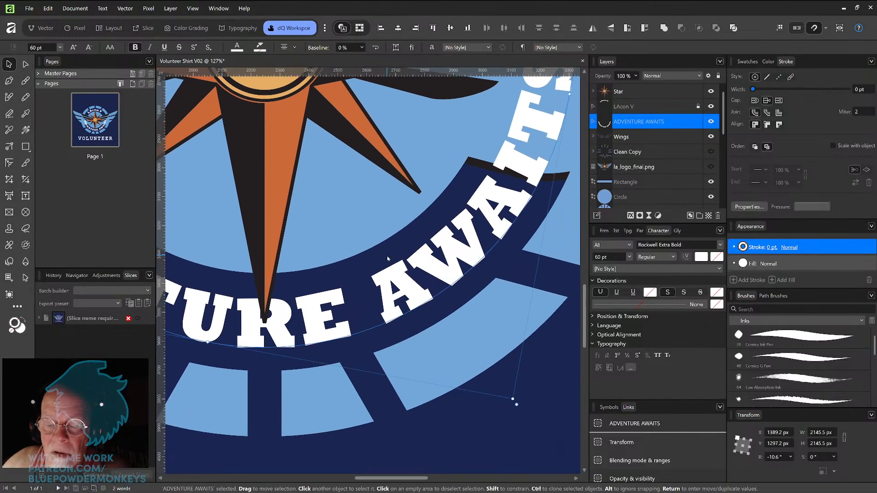
Step: Reselect the ADVENTURE AWAITS text and nudge its rotation to about -10.5°
{"action": "left_click", "coordinate": [518, 394]}
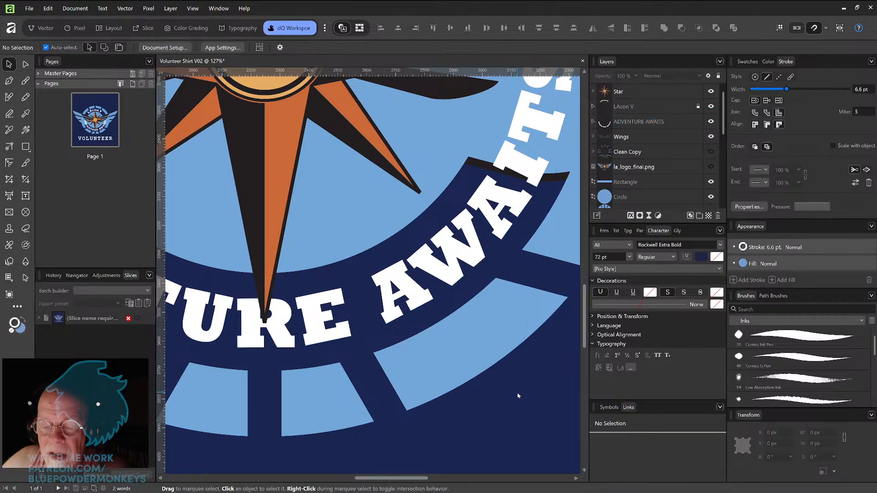
{"action": "left_click", "coordinate": [445, 280]}
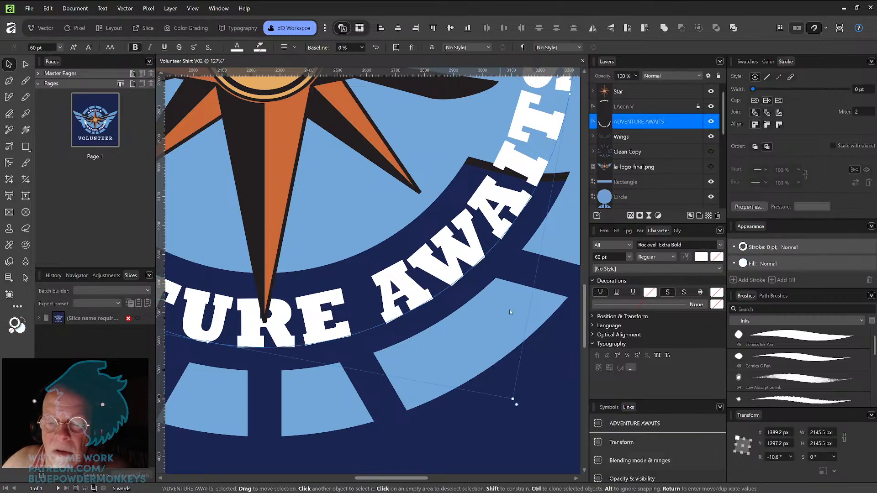
{"action": "left_click_drag", "start_coordinate": [517, 393], "coordinate": [519, 395]}
Step: Zoom out and pan around to review the whole shirt layout with the logo and VOLUNTEER text
{"action": "scroll", "coordinate": [518, 387], "scroll_direction": "down", "scroll_amount": 5}
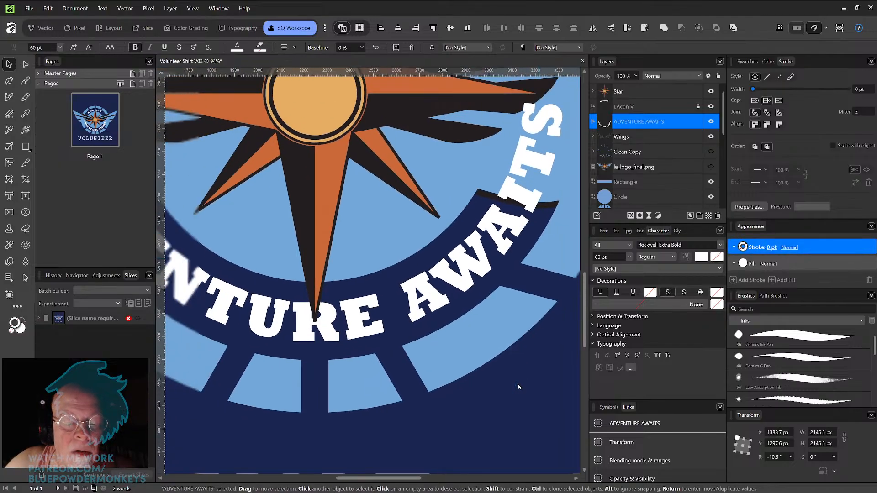
{"action": "key", "text": "space"}
{"action": "left_click_drag", "start_coordinate": [554, 310], "coordinate": [530, 334]}
{"action": "scroll", "coordinate": [522, 330], "scroll_direction": "down", "scroll_amount": 1}
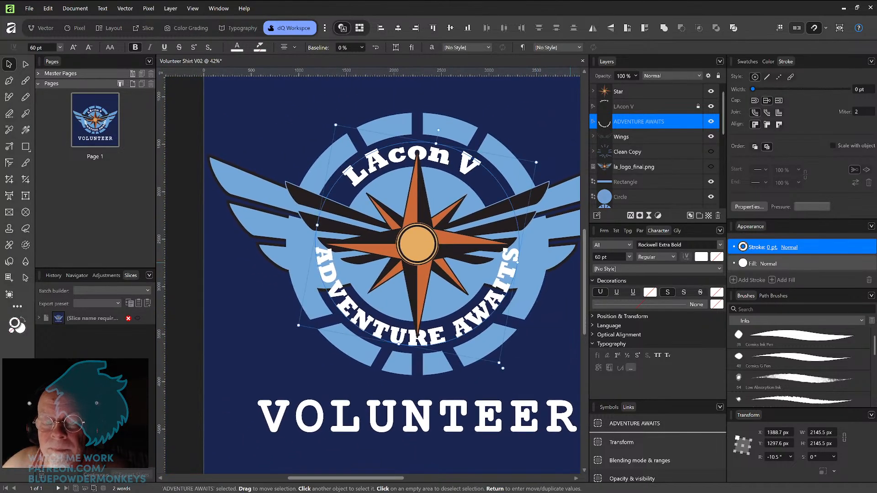
{"action": "left_click_drag", "start_coordinate": [538, 315], "coordinate": [511, 339]}
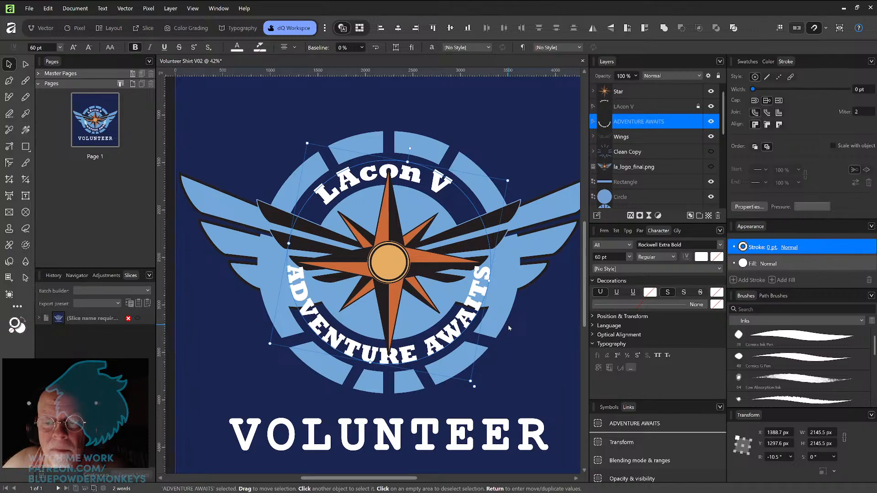
{"action": "left_click", "coordinate": [537, 130]}
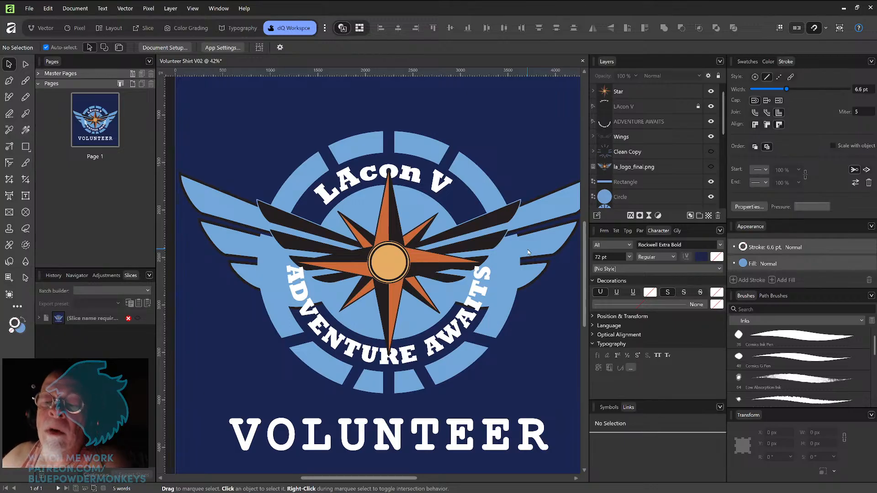
{"action": "left_click_drag", "start_coordinate": [527, 254], "coordinate": [511, 262]}
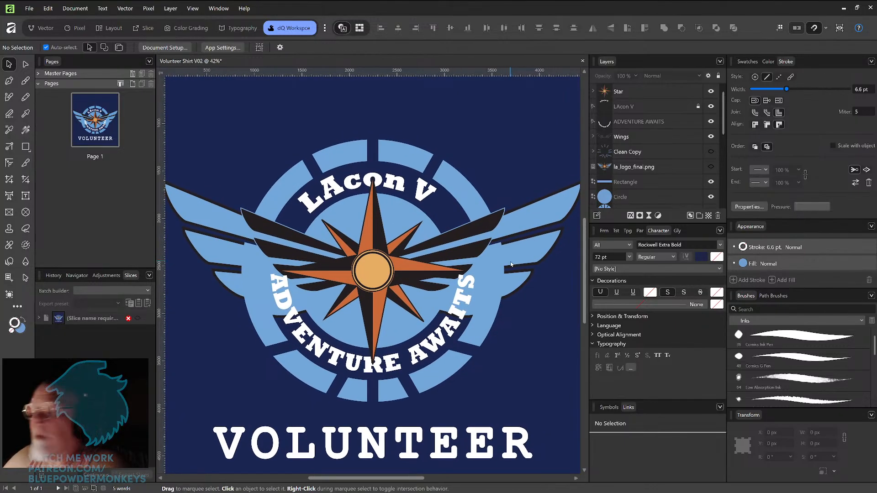
{"action": "key", "text": "ctrl+minus"}
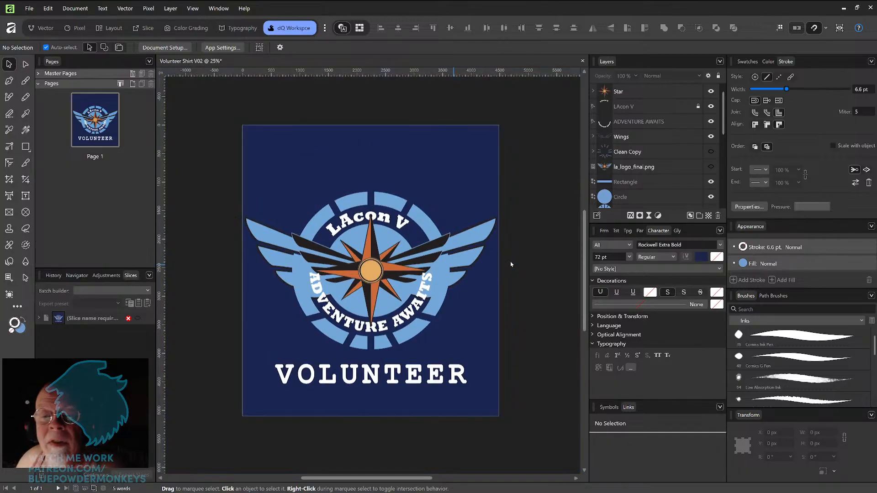
{"action": "key", "text": "ctrl+plus"}
{"action": "key", "text": "ctrl+minus"}
{"action": "left_click_drag", "start_coordinate": [476, 269], "coordinate": [490, 268]}
{"action": "scroll", "coordinate": [521, 247], "scroll_direction": "up", "scroll_amount": 2}
{"action": "scroll", "coordinate": [521, 247], "scroll_direction": "down", "scroll_amount": 1}
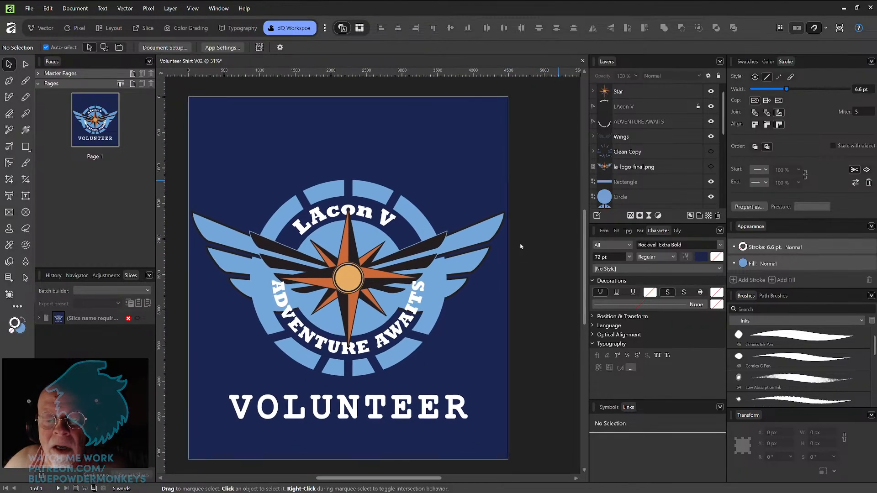
{"action": "scroll", "coordinate": [521, 247], "scroll_direction": "left", "scroll_amount": 1}
{"action": "scroll", "coordinate": [521, 246], "scroll_direction": "left", "scroll_amount": 1}
{"action": "scroll", "coordinate": [521, 247], "scroll_direction": "up", "scroll_amount": 1}
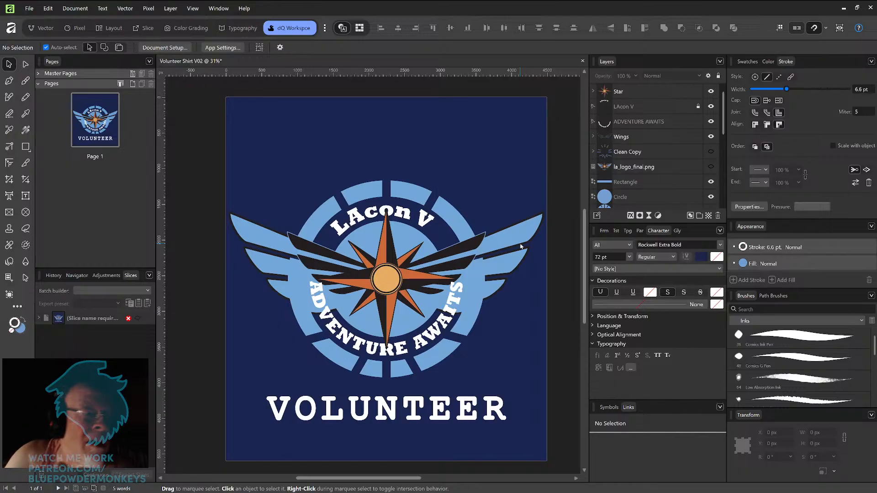
Step: Select all the ADVENTURE AWAITS characters and set their font size to 57 pt
{"action": "key", "text": "t"}
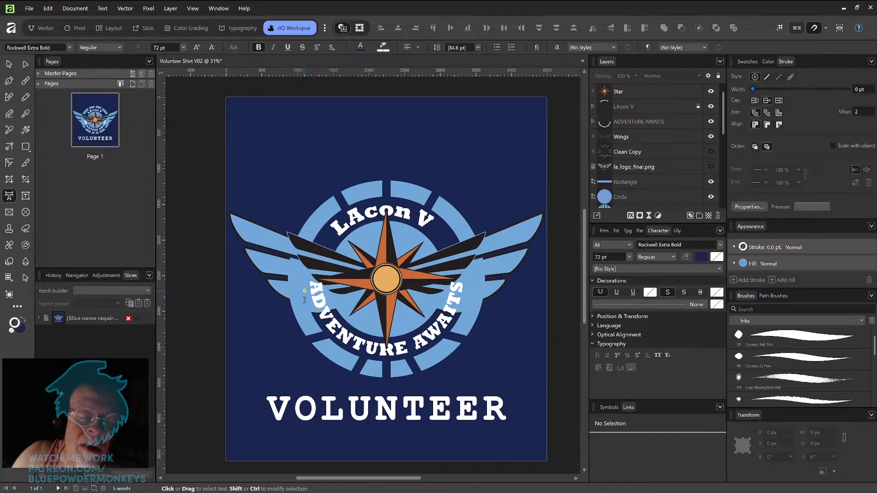
{"action": "left_click_drag", "start_coordinate": [313, 283], "coordinate": [463, 274]}
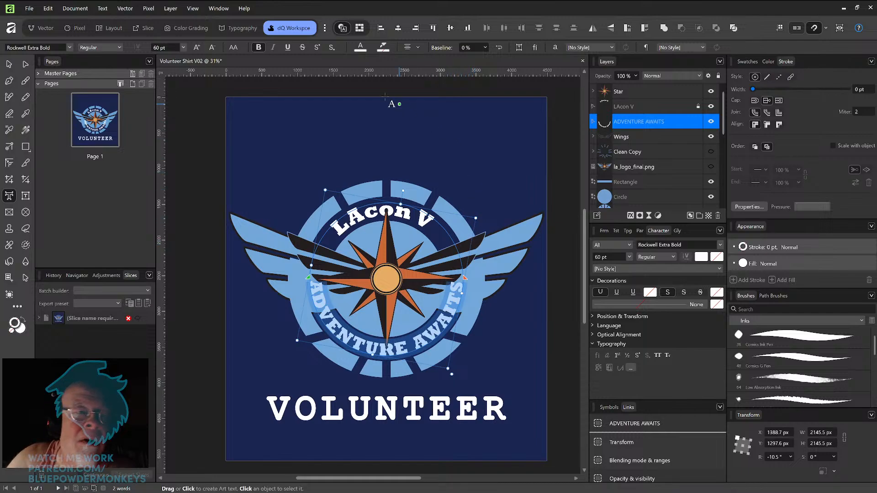
{"action": "left_click", "coordinate": [173, 47]}
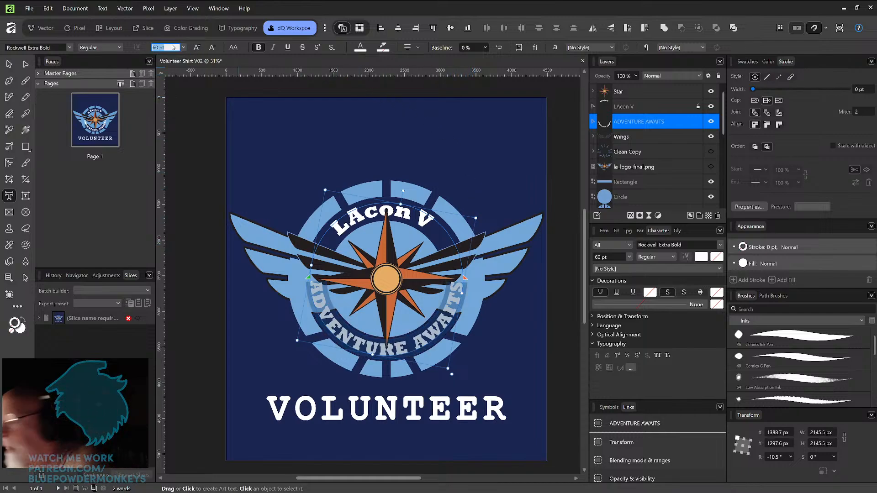
{"action": "type", "text": "58"}
{"action": "key", "text": "Return"}
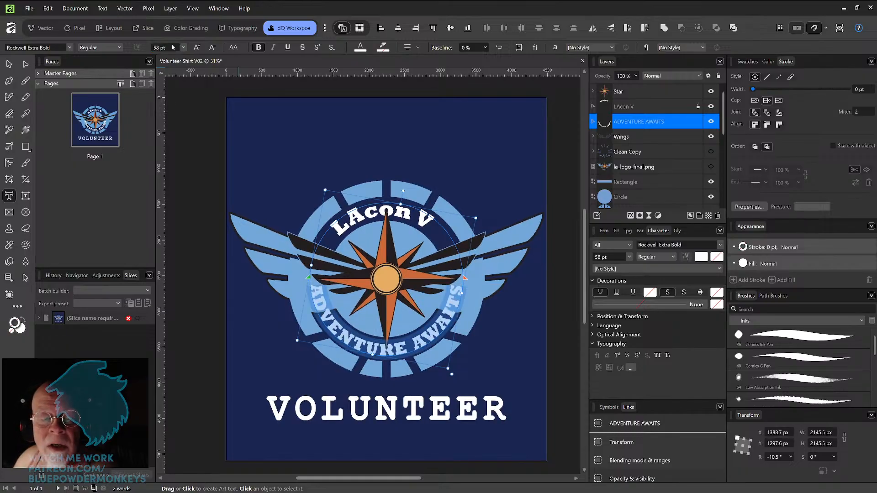
{"action": "left_click", "coordinate": [172, 47]}
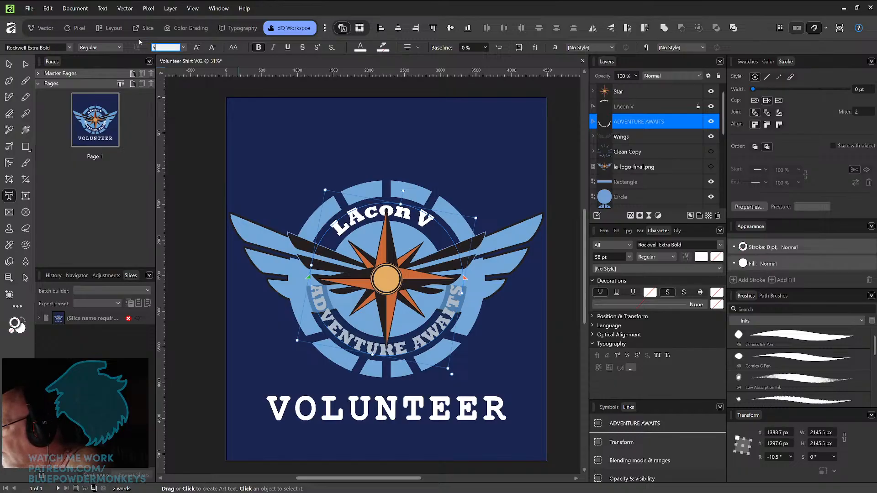
{"action": "type", "text": "57"}
{"action": "key", "text": "Return"}
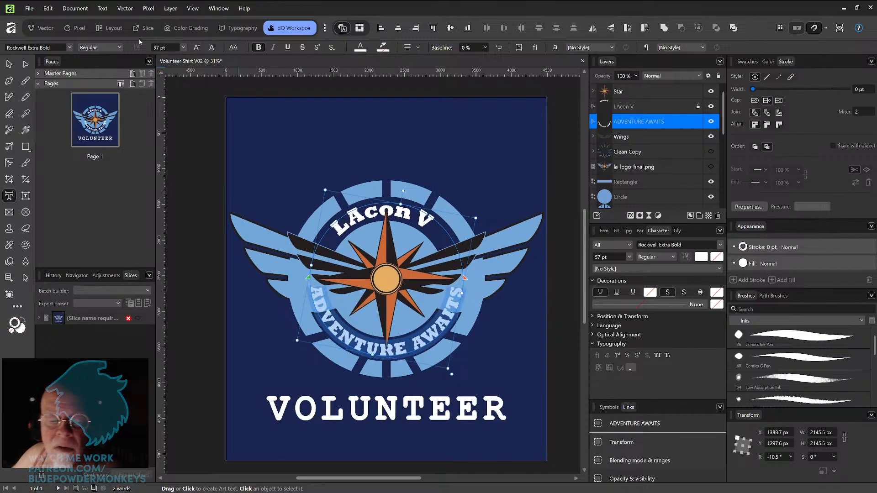
Step: Toggle the LAcon V and ADVENTURE AWAITS layers' visibility and select their characters to compare the two text sizes
{"action": "left_click", "coordinate": [334, 228]}
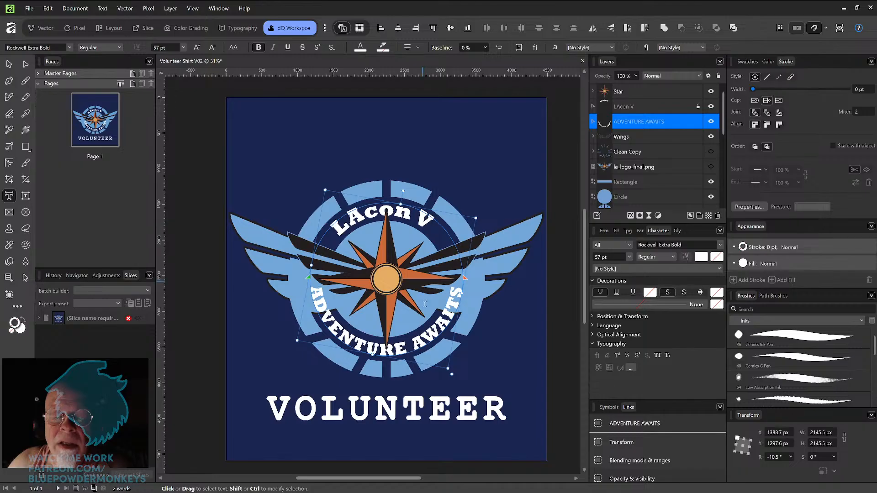
{"action": "left_click_drag", "start_coordinate": [431, 219], "coordinate": [409, 202]}
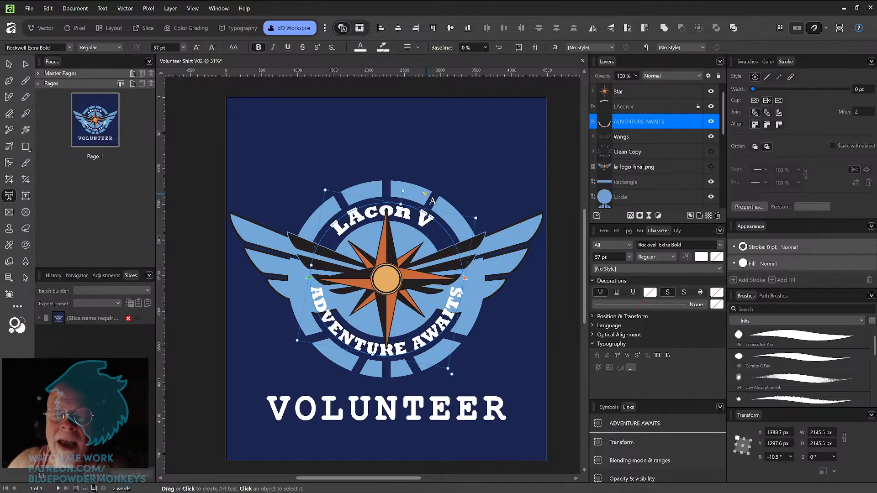
{"action": "left_click", "coordinate": [711, 121]}
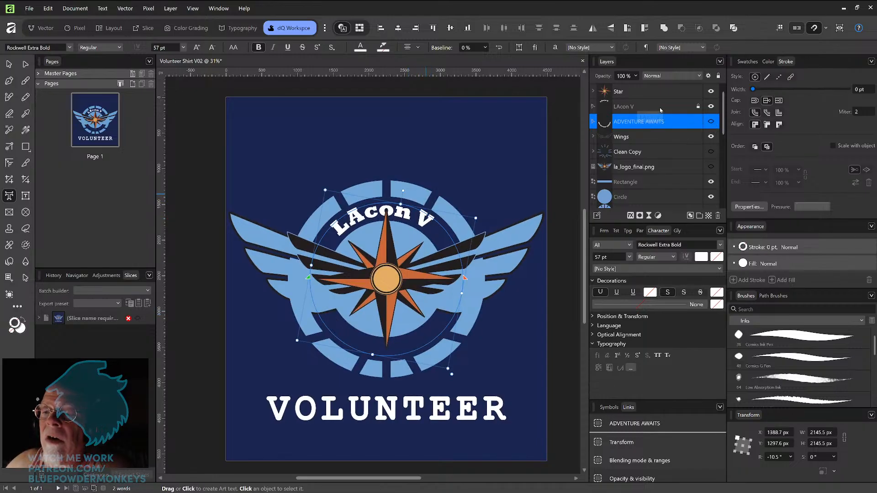
{"action": "left_click", "coordinate": [698, 106]}
{"action": "left_click", "coordinate": [682, 108]}
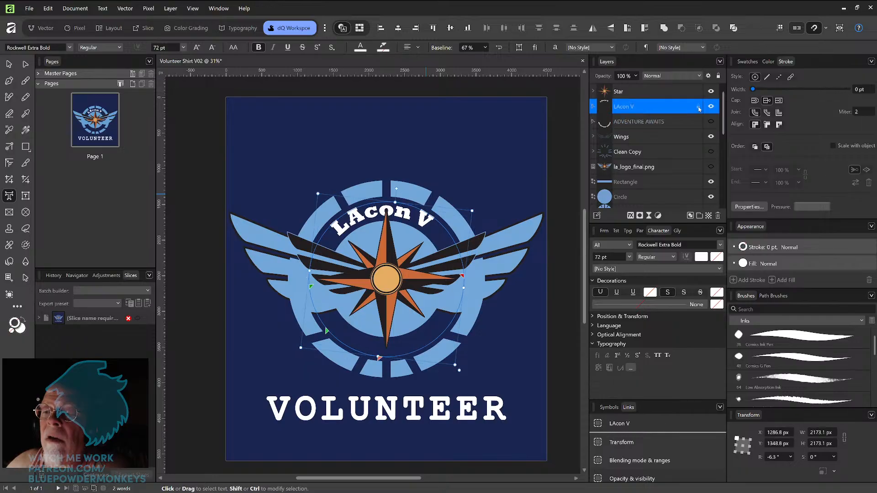
{"action": "left_click_drag", "start_coordinate": [416, 214], "coordinate": [305, 245]}
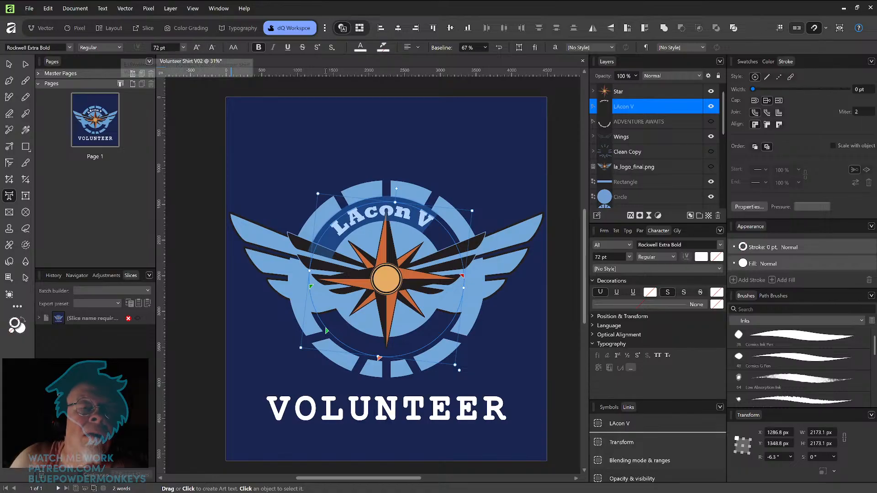
{"action": "left_click", "coordinate": [710, 122]}
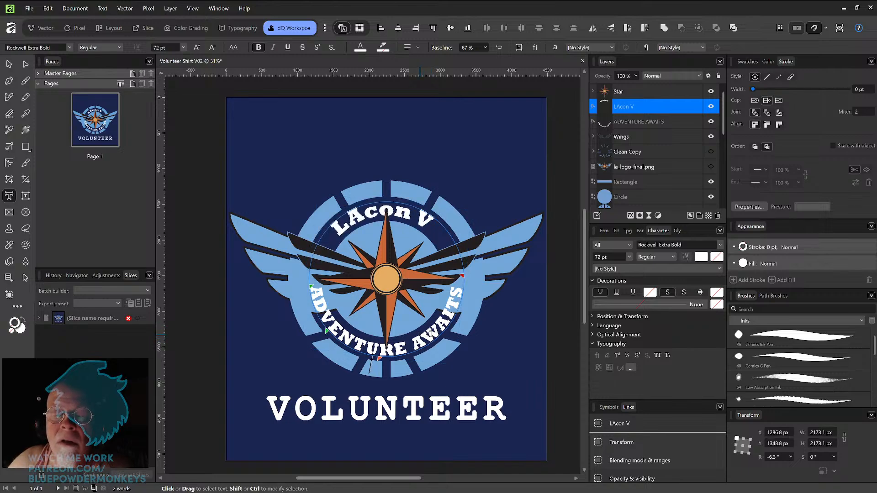
{"action": "left_click", "coordinate": [402, 215]}
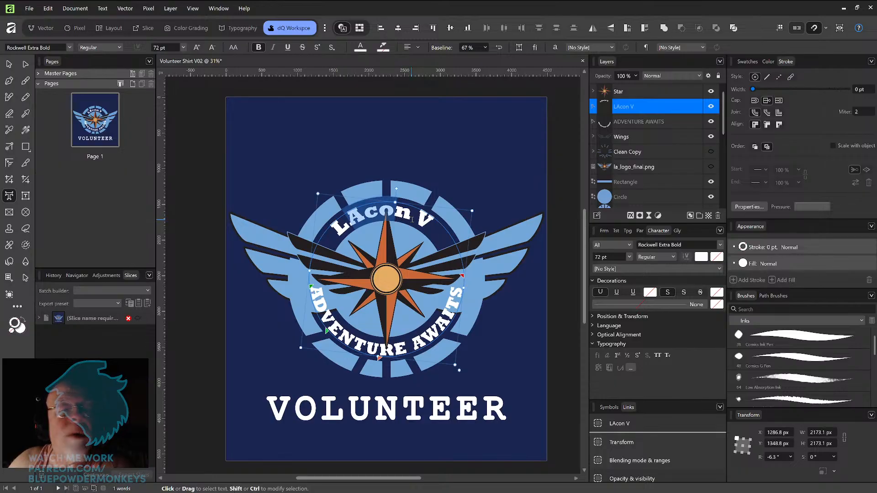
{"action": "left_click", "coordinate": [711, 106]}
{"action": "left_click_drag", "start_coordinate": [353, 341], "coordinate": [395, 350]}
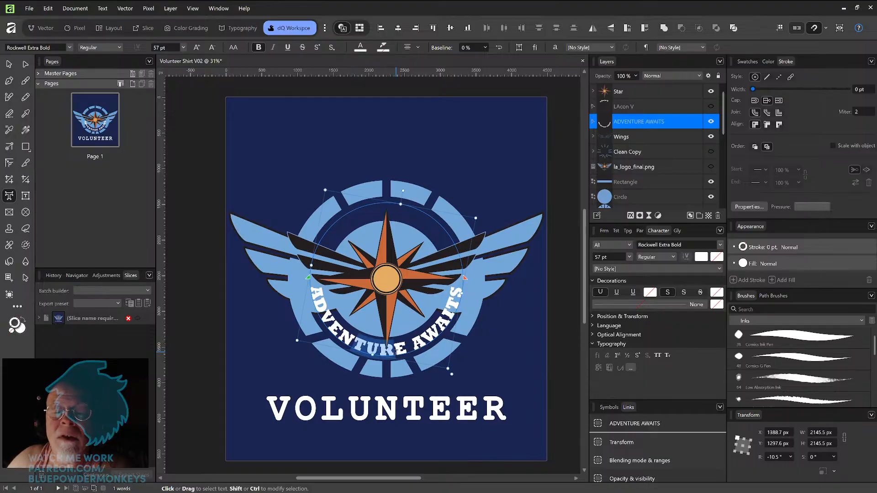
{"action": "left_click", "coordinate": [711, 106]}
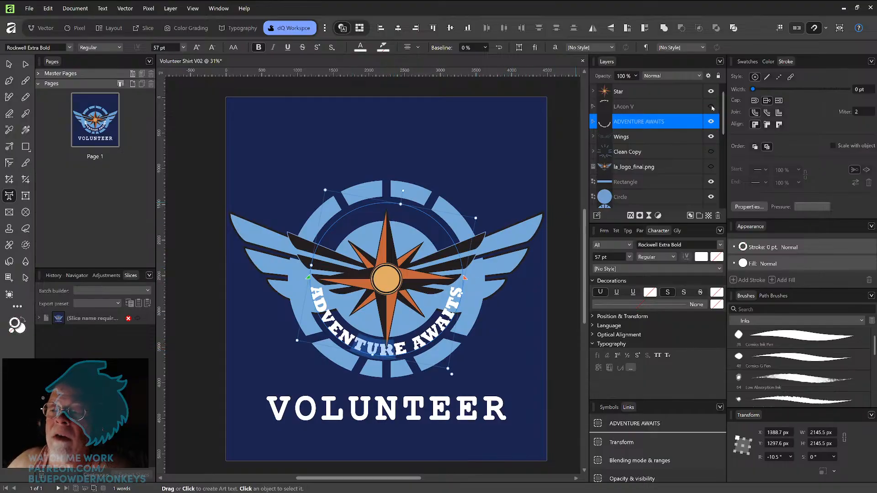
Step: Try rotating the LAcon V text with the Move tool and undo the change
{"action": "left_click", "coordinate": [9, 65]}
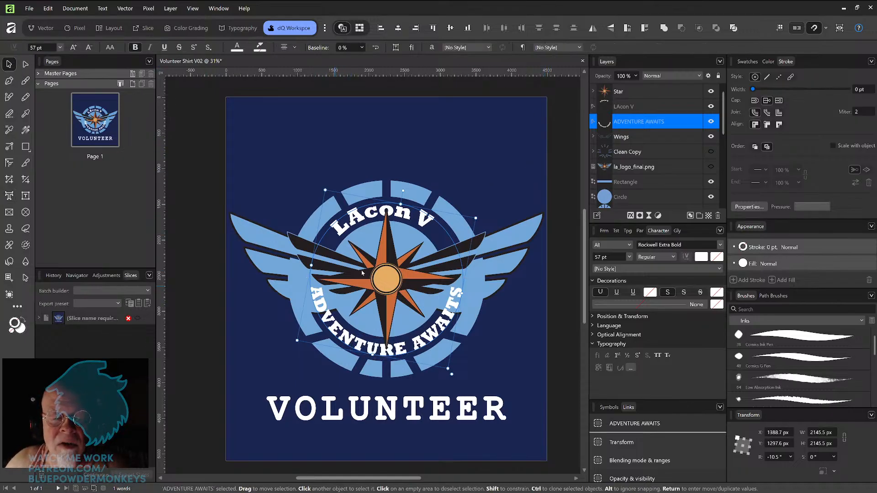
{"action": "left_click", "coordinate": [559, 153]}
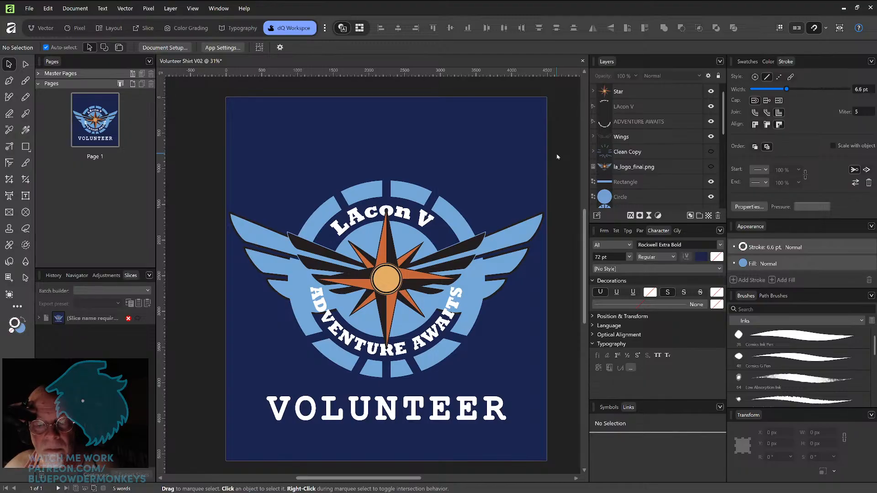
{"action": "left_click", "coordinate": [455, 298]}
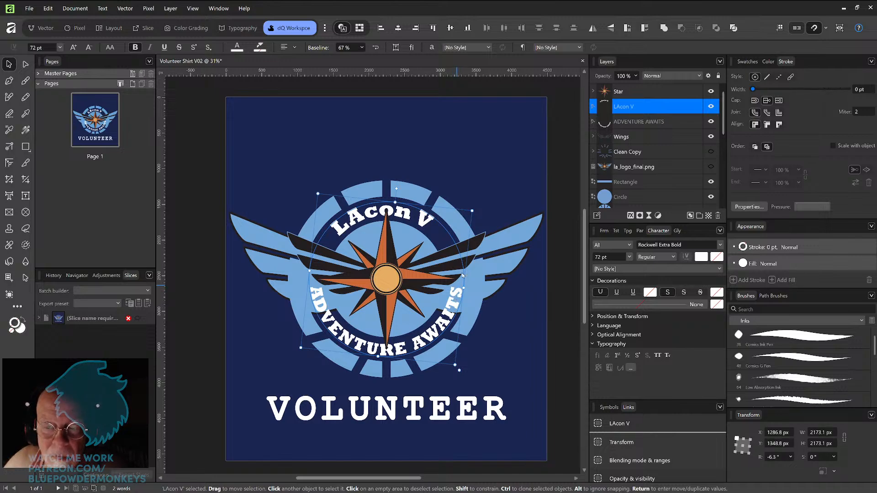
{"action": "left_click_drag", "start_coordinate": [473, 212], "coordinate": [473, 201]}
{"action": "key", "text": "ctrl+z"}
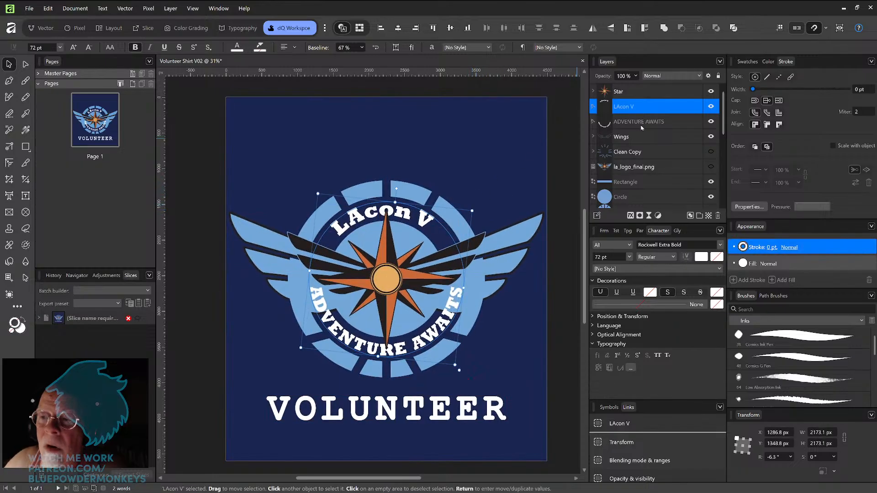
Step: Lock the LAcon V layer and scale the ADVENTURE AWAITS text down slightly to about 2128 px square
{"action": "left_click", "coordinate": [711, 106]}
{"action": "left_click", "coordinate": [692, 123]}
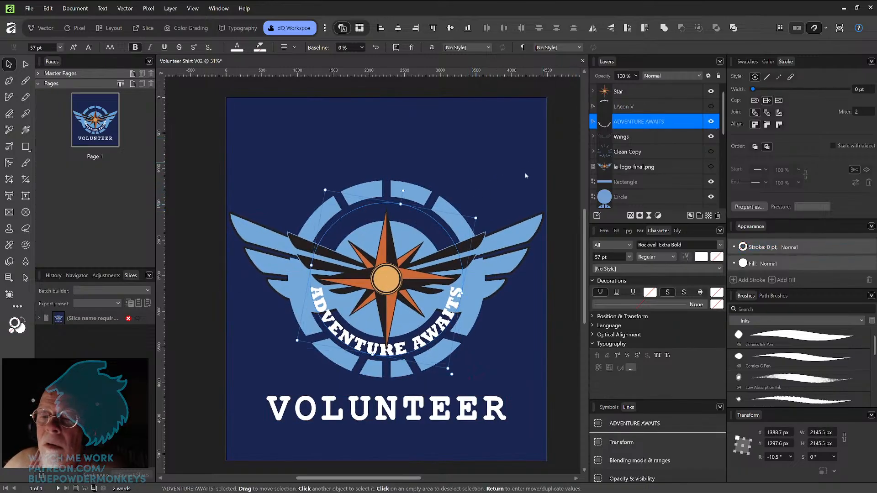
{"action": "mouse_move", "coordinate": [476, 218]}
{"action": "left_mouse_down"}
{"action": "mouse_move", "coordinate": [464, 230]}
{"action": "mouse_move", "coordinate": [475, 217]}
{"action": "left_mouse_up"}
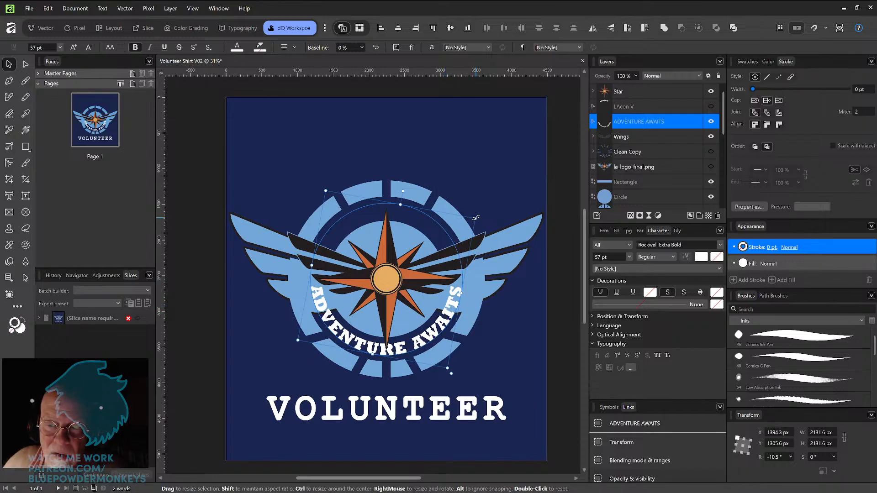
{"action": "left_click_drag", "start_coordinate": [476, 218], "coordinate": [477, 218]}
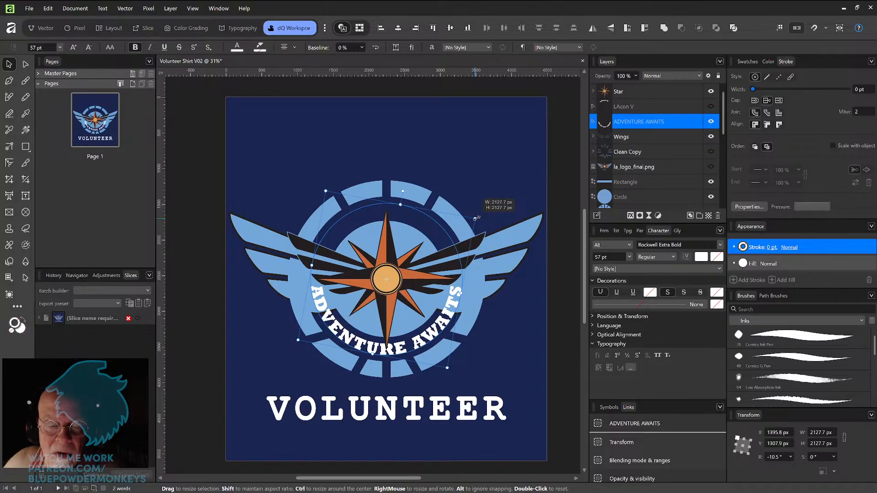
{"action": "left_click_drag", "start_coordinate": [477, 218], "coordinate": [477, 219]}
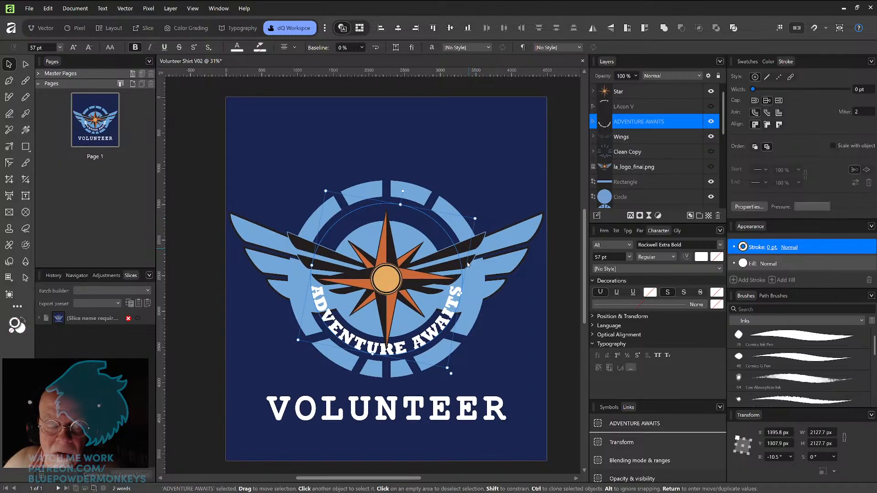
Step: Rotate the ADVENTURE AWAITS text slightly to about -10.8° around the ring
{"action": "scroll", "coordinate": [462, 247], "scroll_direction": "up", "scroll_amount": 3}
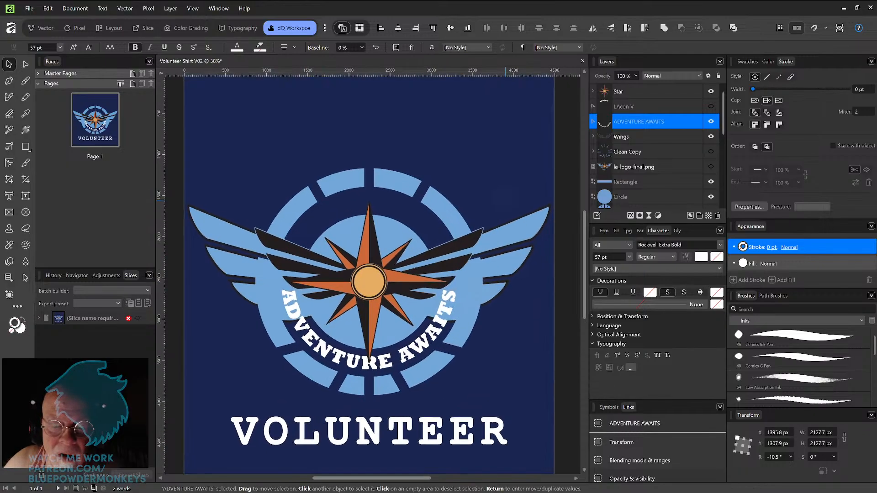
{"action": "left_click_drag", "start_coordinate": [461, 260], "coordinate": [508, 247]}
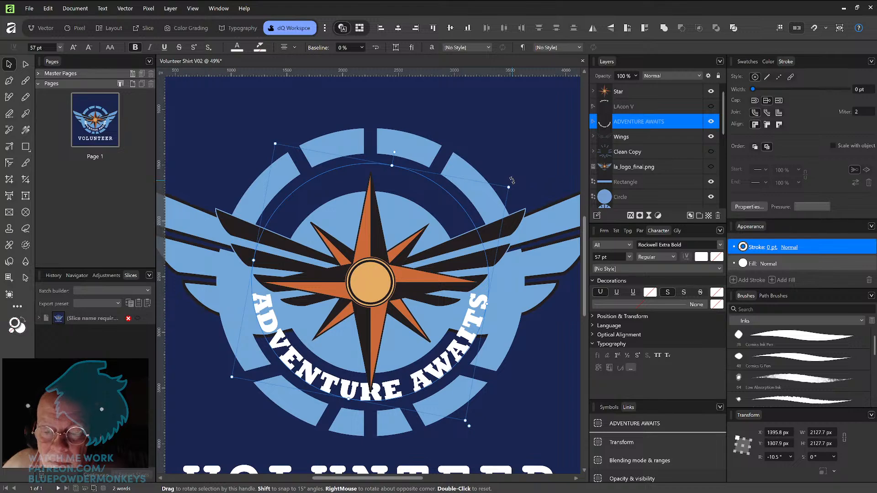
{"action": "left_click_drag", "start_coordinate": [512, 181], "coordinate": [512, 182]}
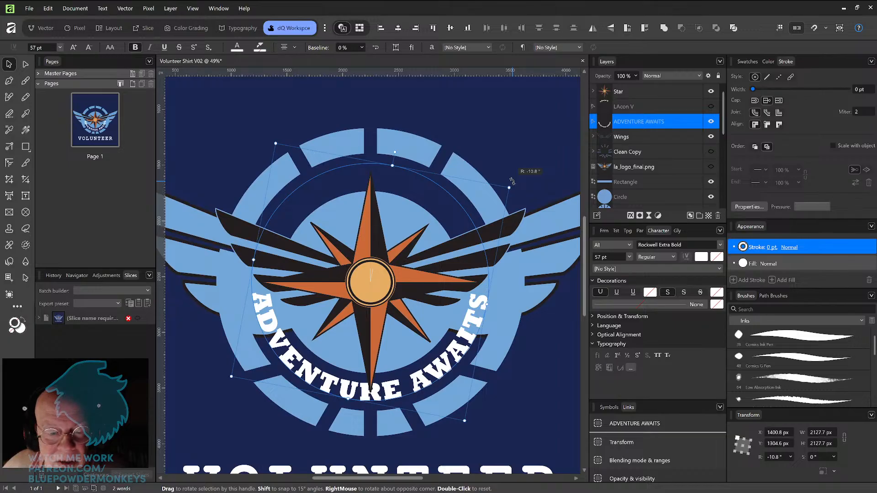
{"action": "left_click_drag", "start_coordinate": [512, 182], "coordinate": [512, 181]}
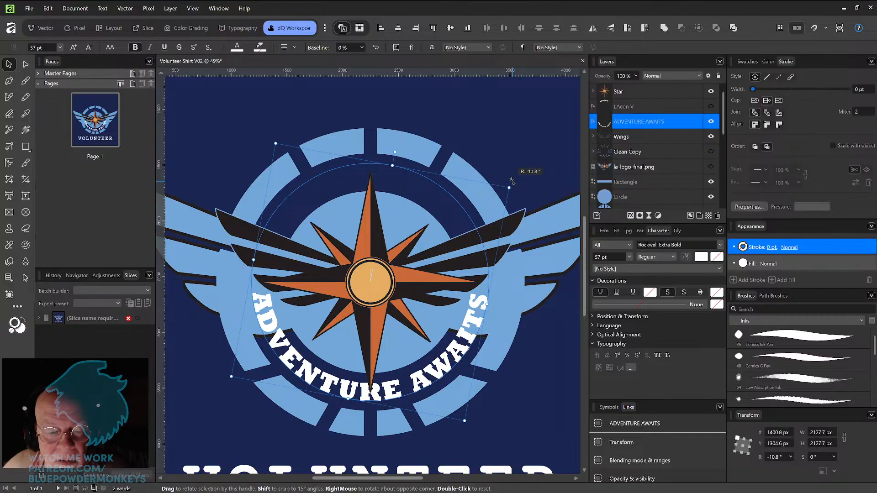
{"action": "left_click_drag", "start_coordinate": [512, 181], "coordinate": [512, 181]}
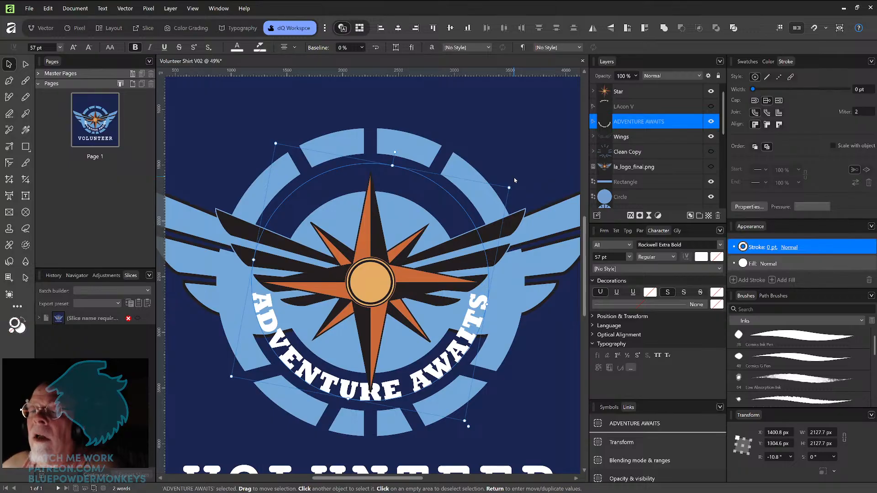
Step: Make the LAcon V layer visible again and deselect everything to review the full design
{"action": "left_click", "coordinate": [711, 107]}
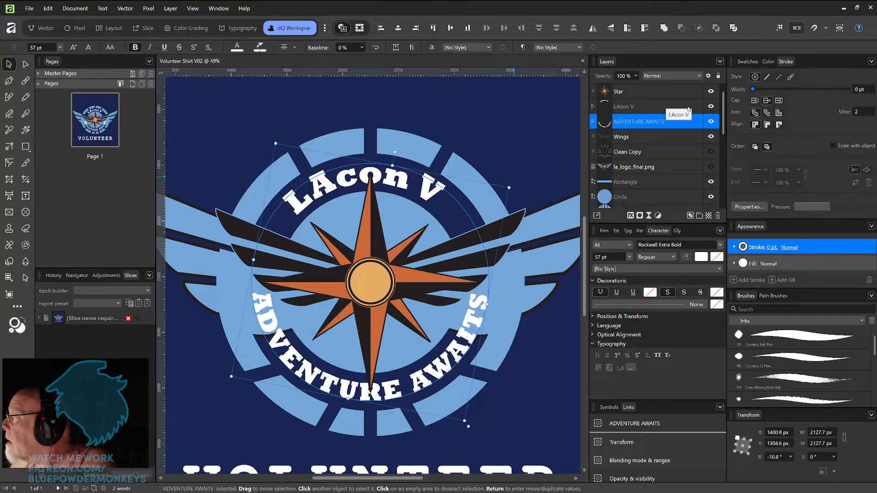
{"action": "key", "text": "ctrl+0"}
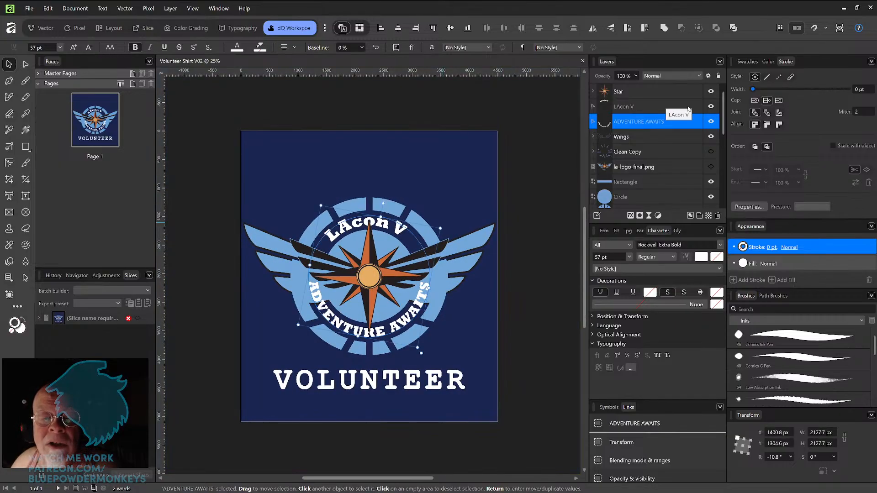
{"action": "key", "text": "ctrl+plus"}
{"action": "key", "text": "ctrl+minus"}
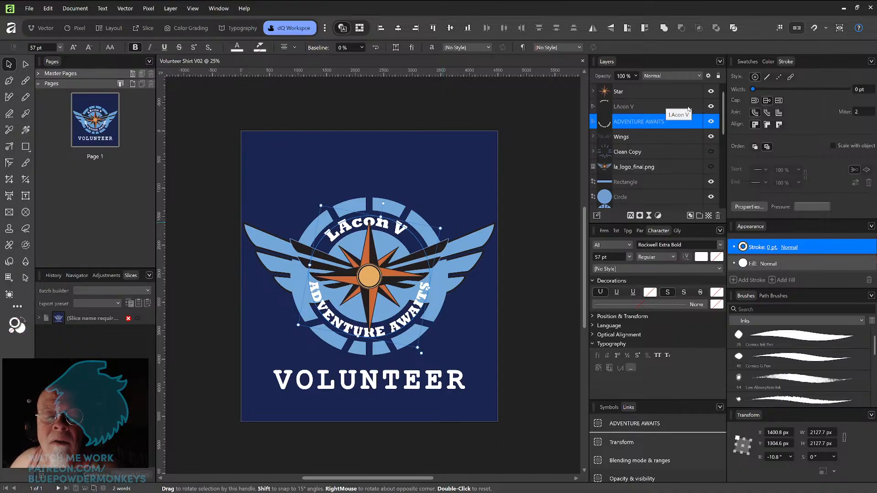
{"action": "left_click", "coordinate": [534, 197]}
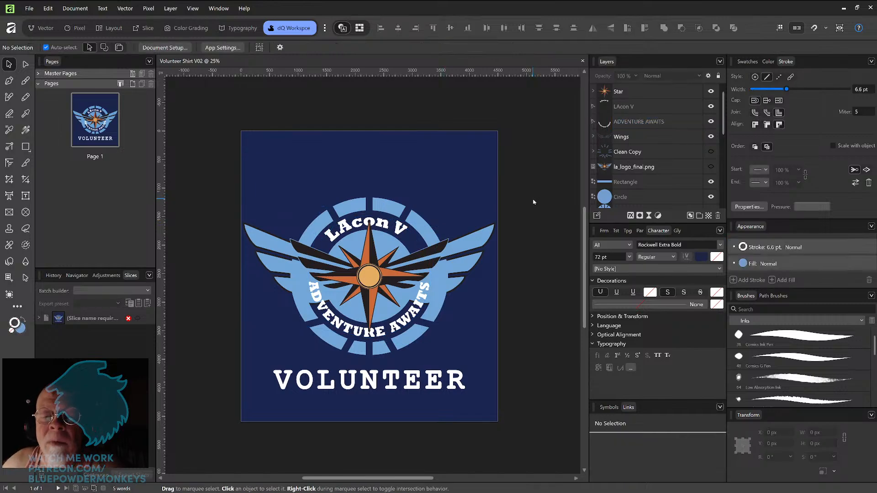
{"action": "scroll", "coordinate": [533, 202], "scroll_direction": "up", "scroll_amount": 2}
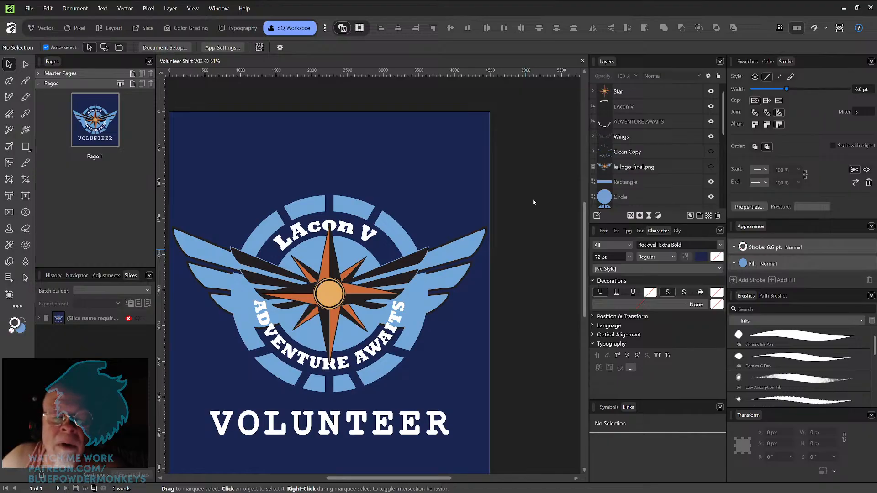
{"action": "left_click_drag", "start_coordinate": [407, 307], "coordinate": [454, 289]}
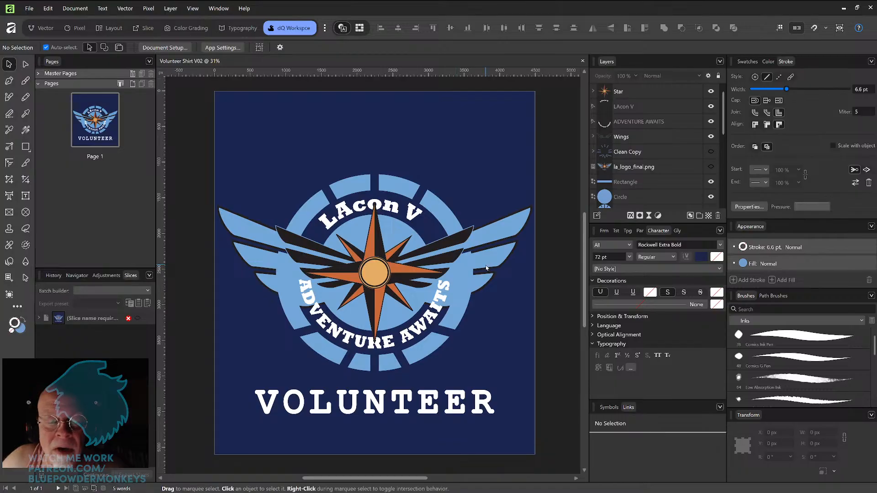